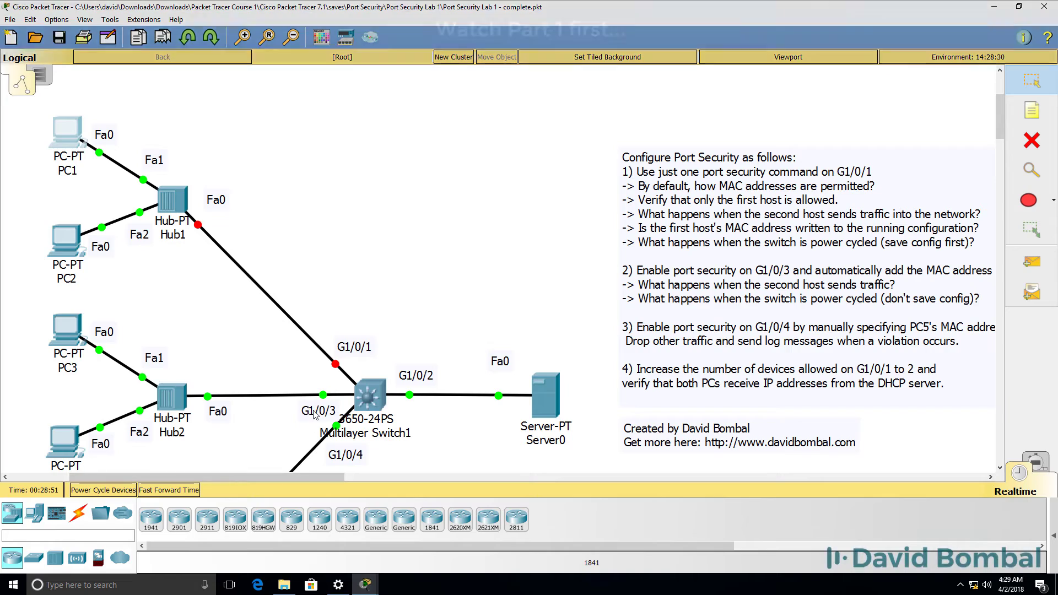
Open the command line of Multilayer Switch1 and enter configuration mode for interface g1/0/3.
{"action": "left_click_drag", "start_coordinate": [312, 474], "coordinate": [343, 476]}
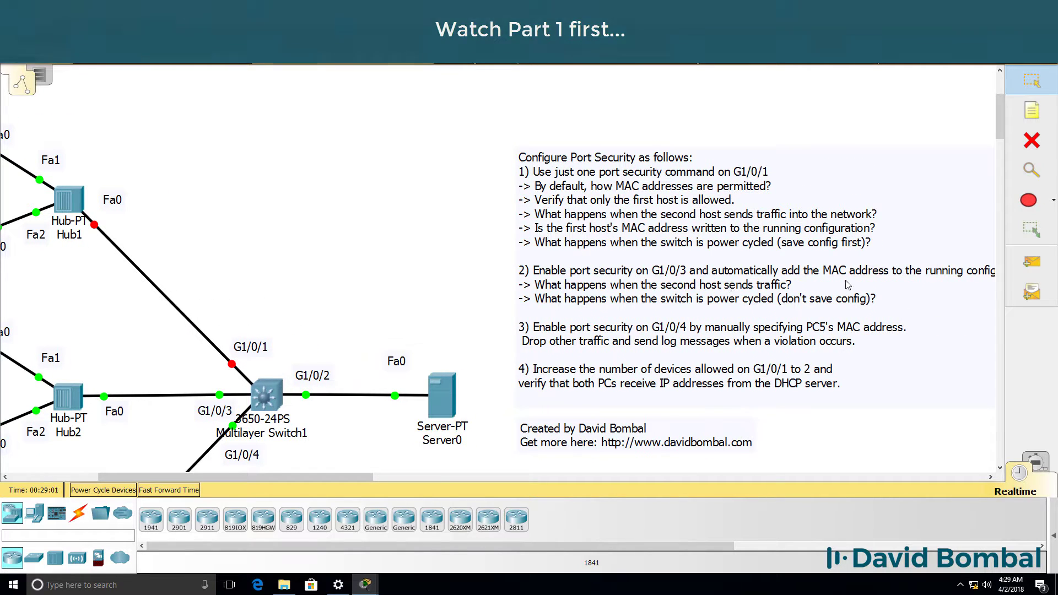
{"action": "left_click_drag", "start_coordinate": [362, 477], "coordinate": [372, 477]}
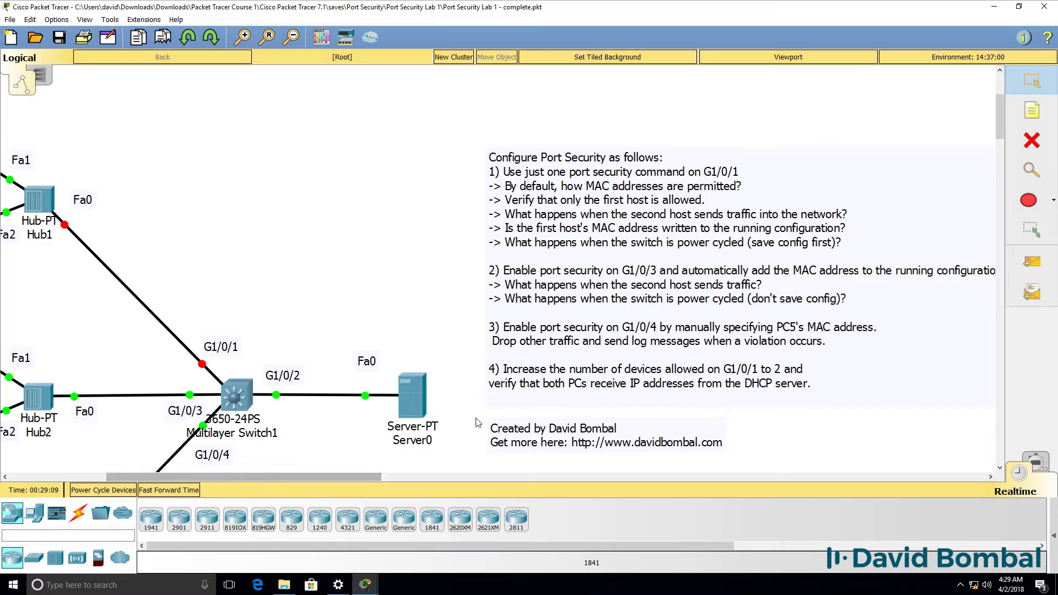
{"action": "scroll", "coordinate": [1000, 118], "scroll_direction": "down", "scroll_amount": 5}
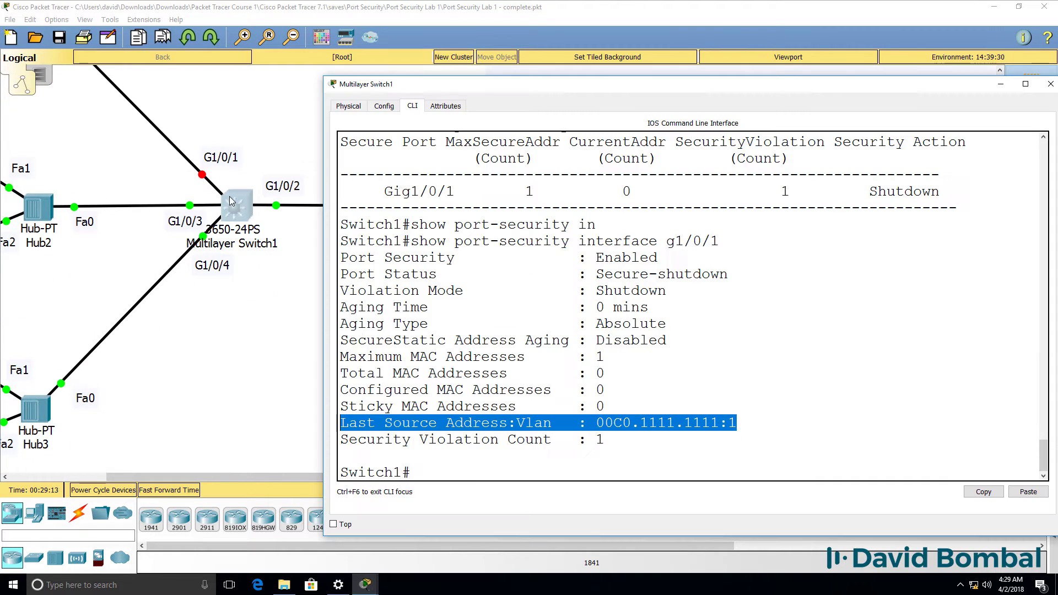
{"action": "left_click_drag", "start_coordinate": [494, 77], "coordinate": [500, 132]}
{"action": "key", "text": "Return"}
{"action": "type", "text": "conf t"}
{"action": "key", "text": "Return"}
{"action": "type", "text": "int"}
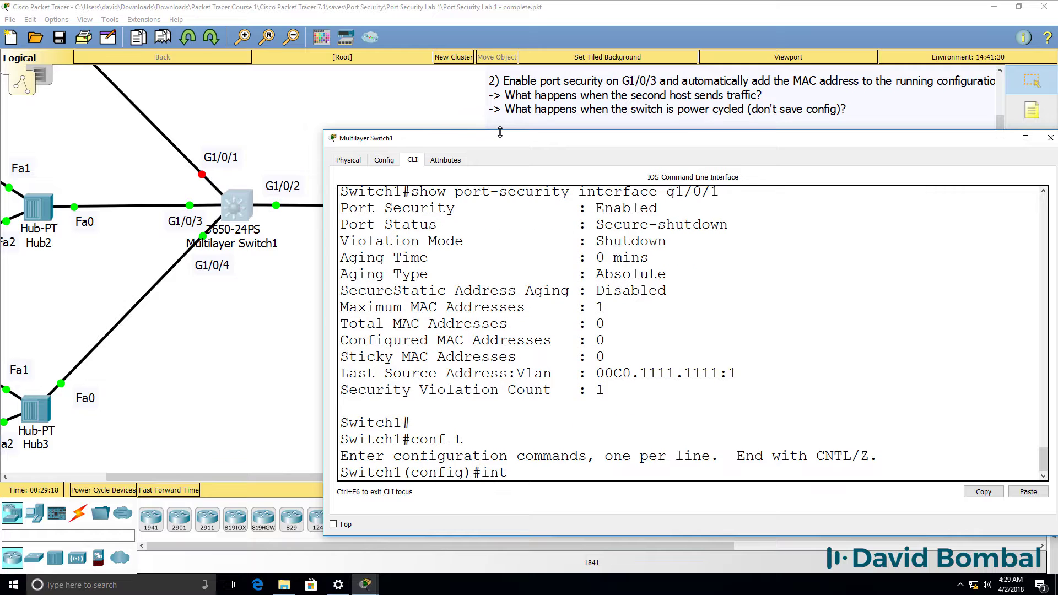
{"action": "type", "text": " g1/0/3"}
{"action": "key", "text": "Return"}
Set interface g1/0/3 to access mode with switchport mode access.
{"action": "type", "text": "sw"}
{"action": "key", "text": "Tab"}
{"action": "type", "text": "mo"}
{"action": "key", "text": "Tab"}
{"action": "type", "text": "acc"}
{"action": "key", "text": "Tab"}
{"action": "key", "text": "Return"}
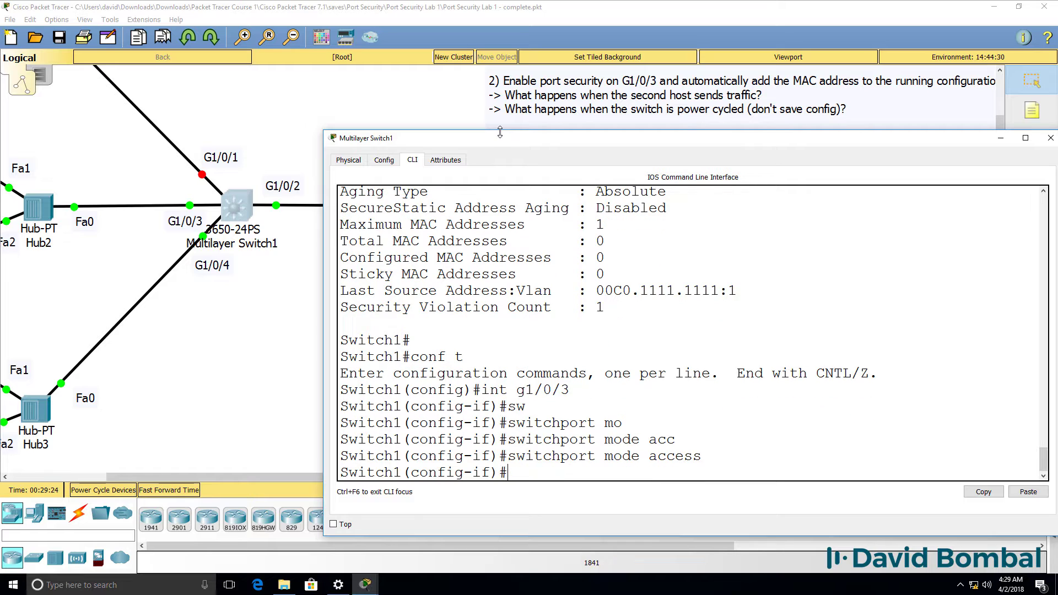
Configure sticky MAC address learning on g1/0/3 with switchport port-security mac-address sticky, checking the available command options.
{"action": "type", "text": "sw"}
{"action": "key", "text": "Tab"}
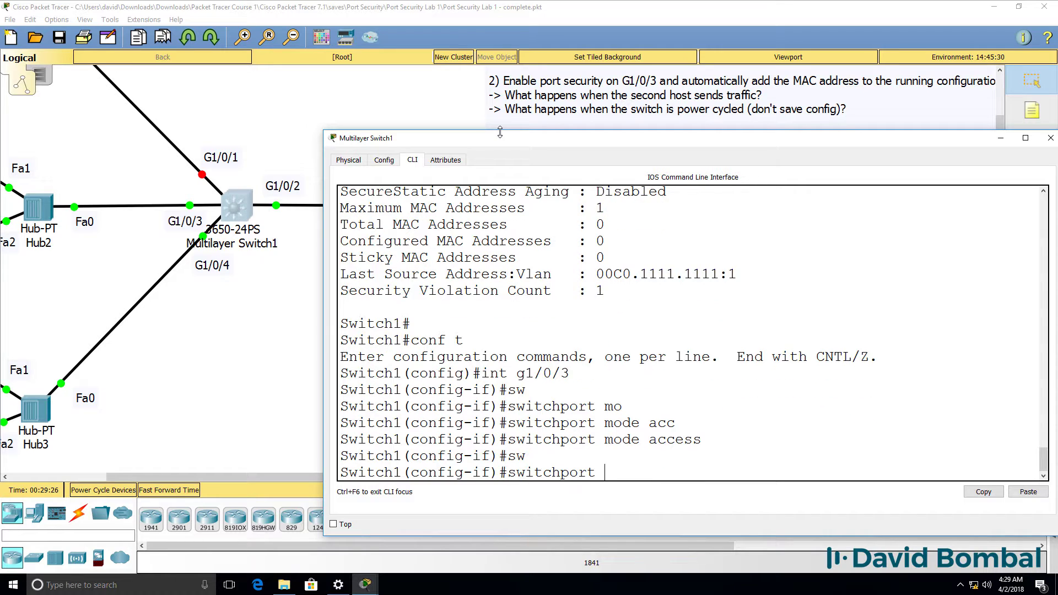
{"action": "type", "text": "por"}
{"action": "key", "text": "Tab"}
{"action": "type", "text": "?"}
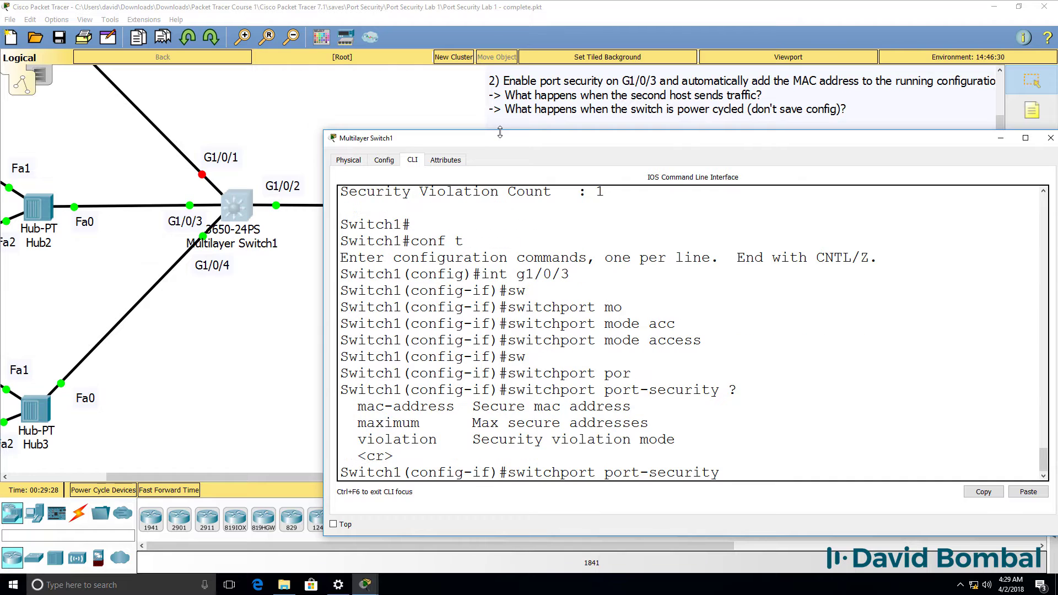
{"action": "type", "text": "ma"}
{"action": "key", "text": "Tab"}
{"action": "type", "text": "c"}
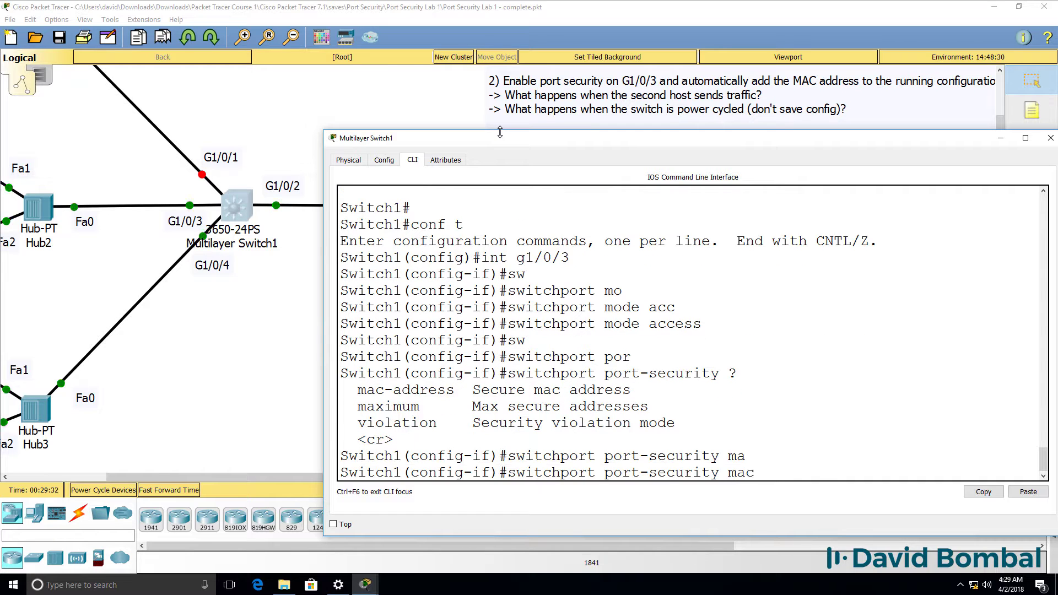
{"action": "key", "text": "Tab"}
{"action": "type", "text": "?sti"}
{"action": "key", "text": "Tab"}
{"action": "key", "text": "Return"}
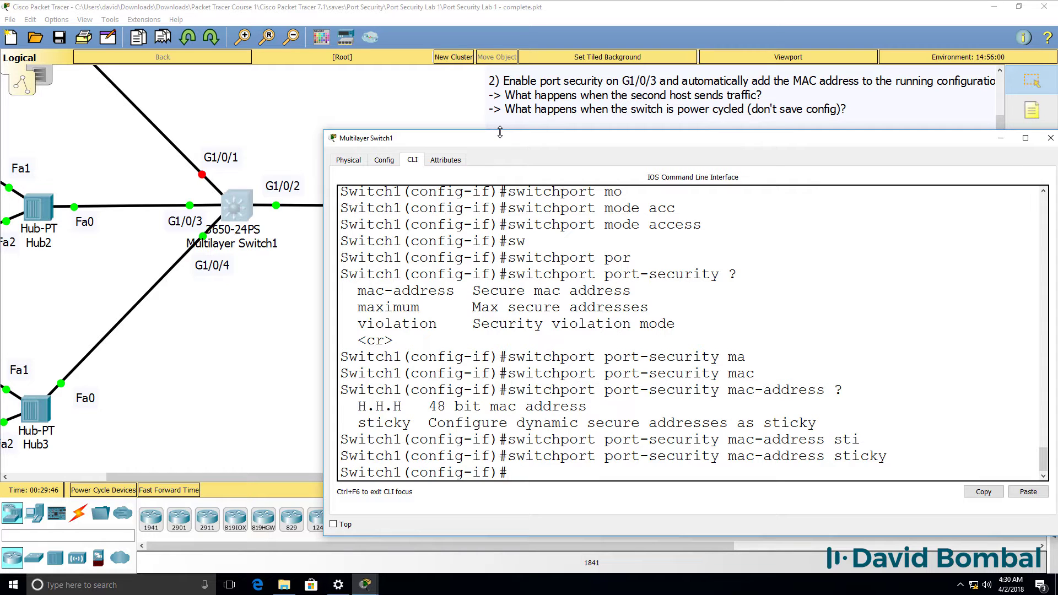
Enable port security on g1/0/3 with switchport port-security and end configuration mode.
{"action": "type", "text": "sw"}
{"action": "key", "text": "Tab"}
{"action": "type", "text": "po"}
{"action": "key", "text": "Tab"}
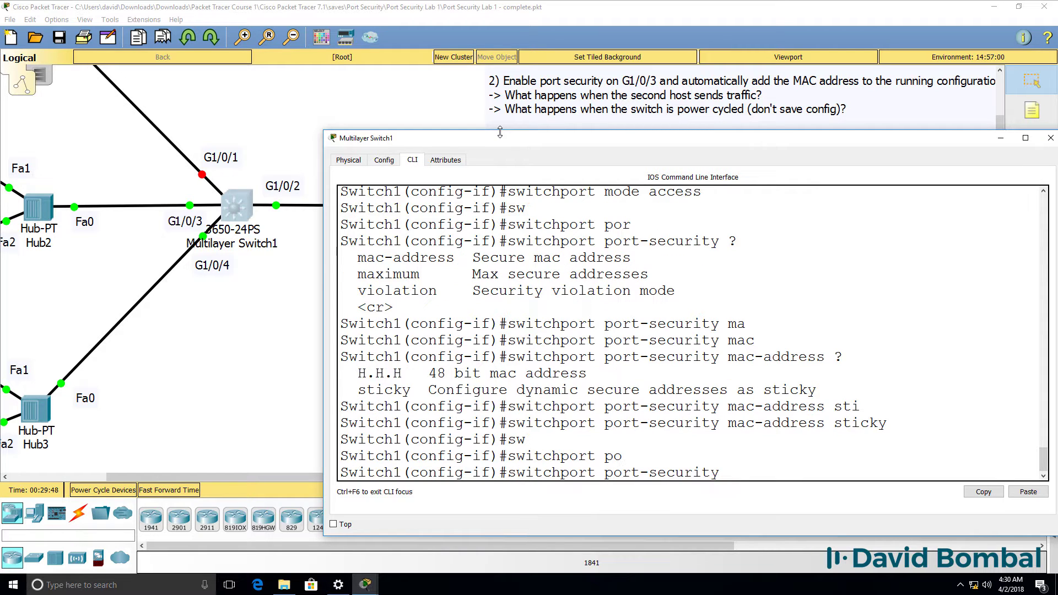
{"action": "key", "text": "Return"}
{"action": "type", "text": "end"}
{"action": "key", "text": "Return"}
Display the switch's port security summary and check the address and violation counts for Gig1/0/3.
{"action": "type", "text": "sh"}
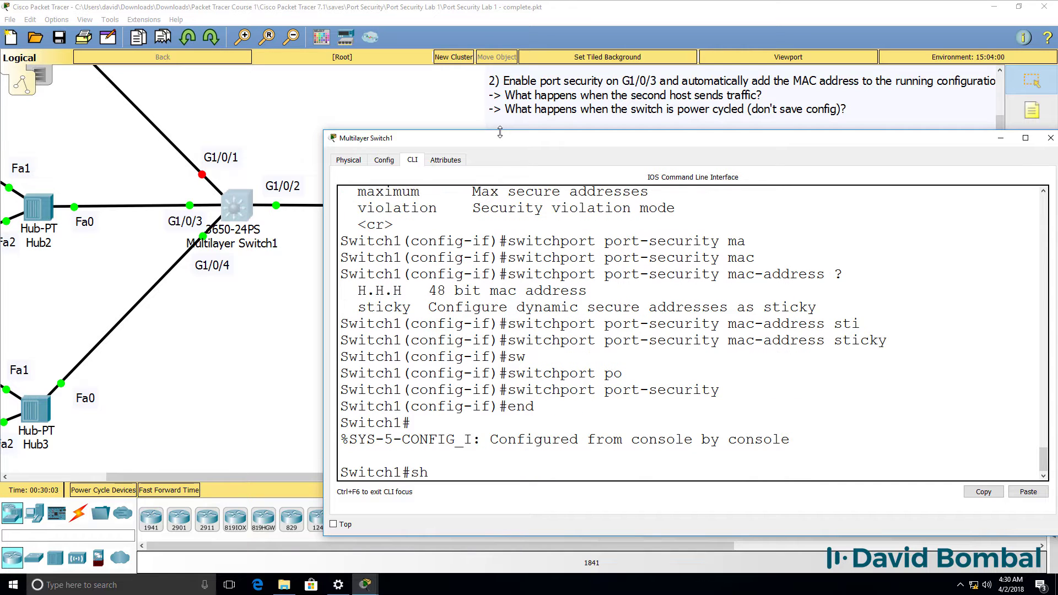
{"action": "type", "text": " port"}
{"action": "key", "text": "Tab"}
{"action": "key", "text": "Return"}
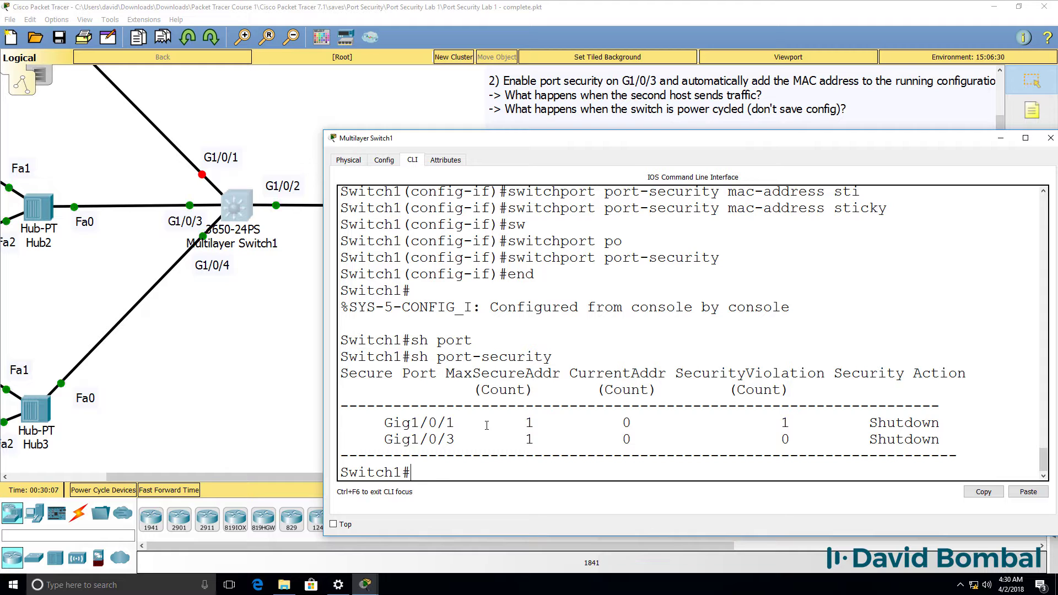
{"action": "left_click_drag", "start_coordinate": [476, 439], "coordinate": [642, 438]}
{"action": "left_click_drag", "start_coordinate": [772, 439], "coordinate": [812, 445]}
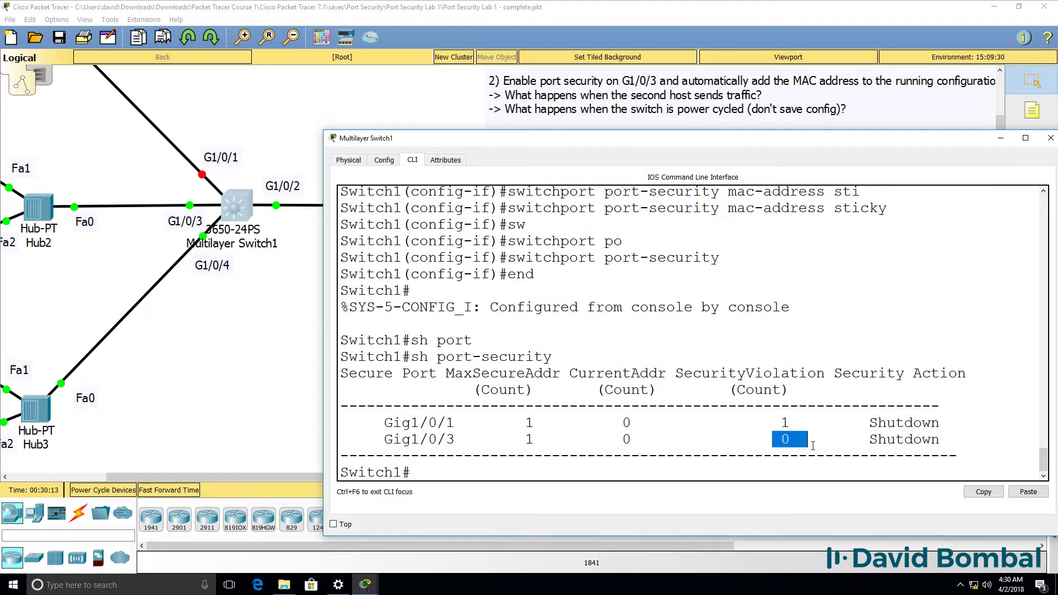
Show the running configuration and examine the port security commands under GigabitEthernet1/0/3.
{"action": "type", "text": "sh run"}
{"action": "key", "text": "Return"}
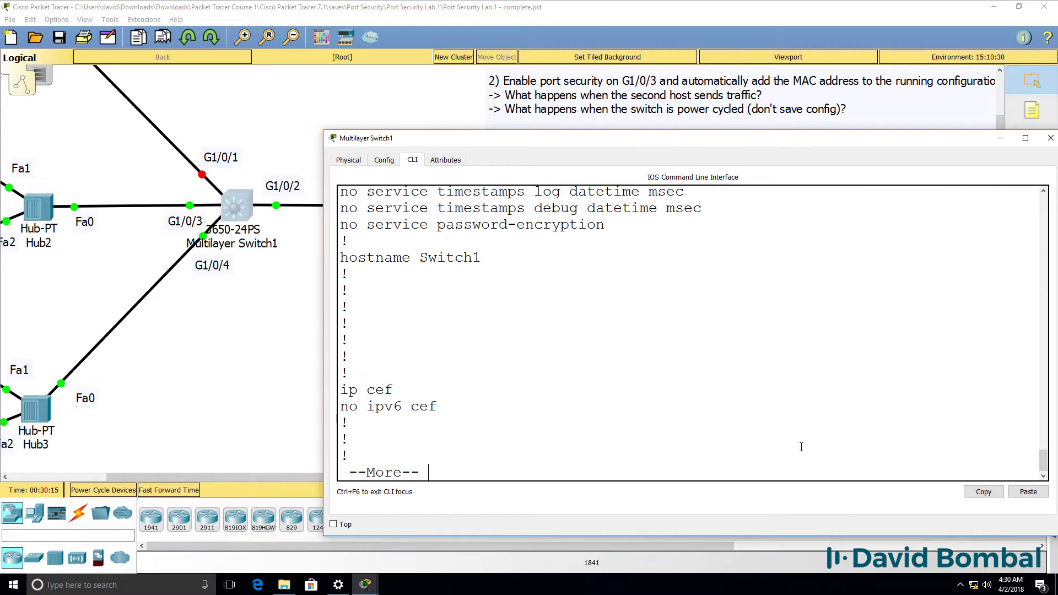
{"action": "key", "text": "space"}
{"action": "key", "text": "Return"}
{"action": "key", "text": "space"}
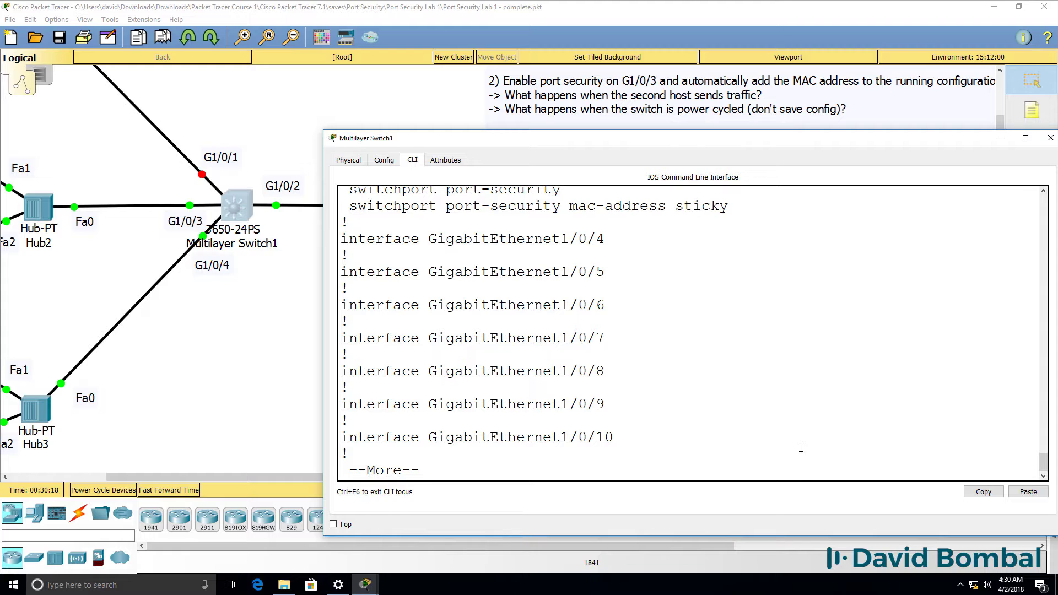
{"action": "scroll", "coordinate": [785, 382], "scroll_direction": "up", "scroll_amount": 3}
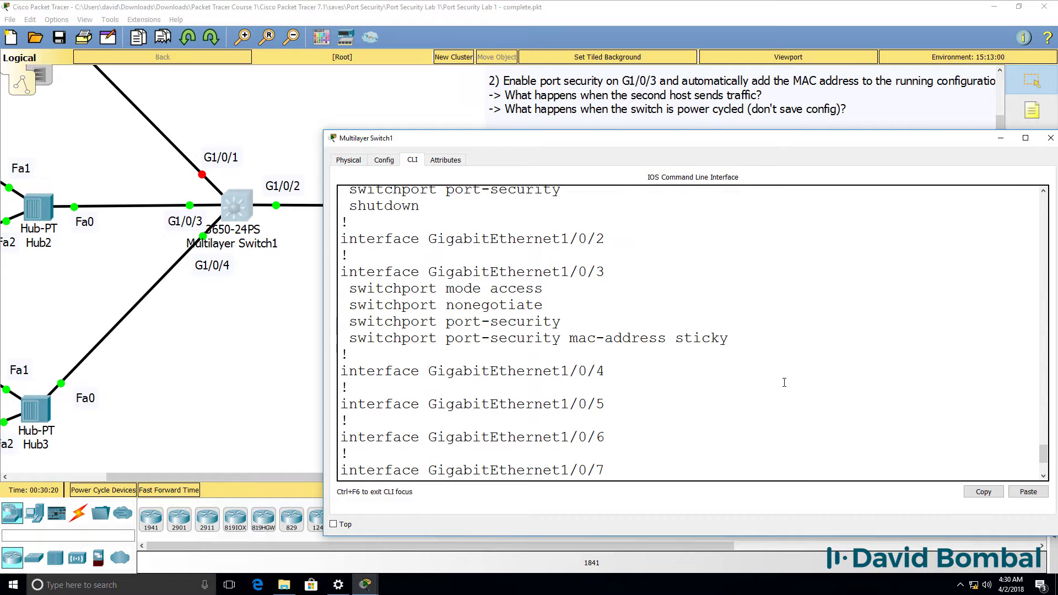
{"action": "left_click_drag", "start_coordinate": [742, 329], "coordinate": [310, 276]}
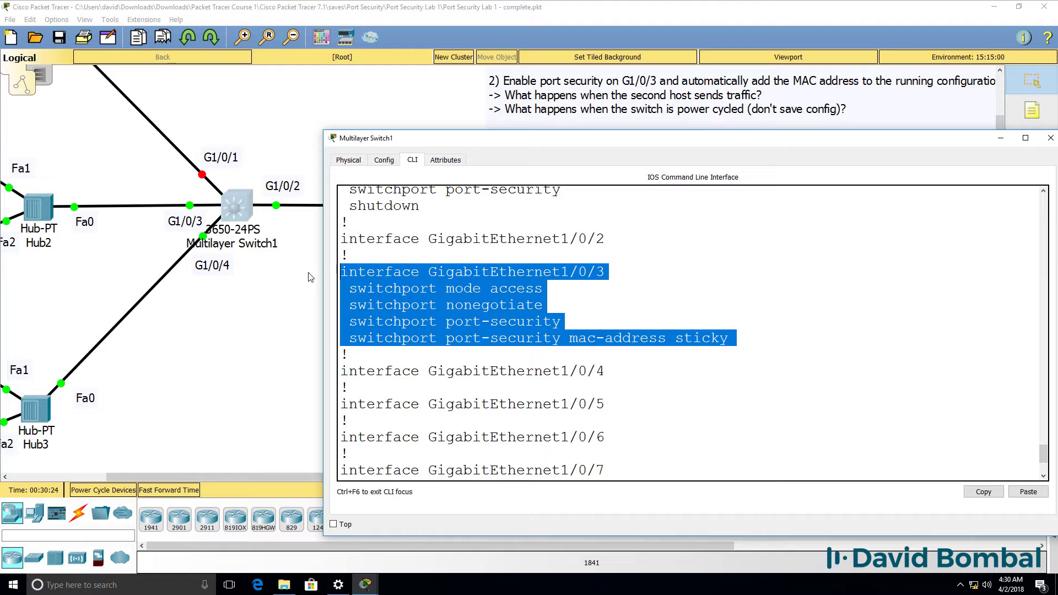
Try to display the port security details with show port-security g1/0/3.
{"action": "type", "text": "sho"}
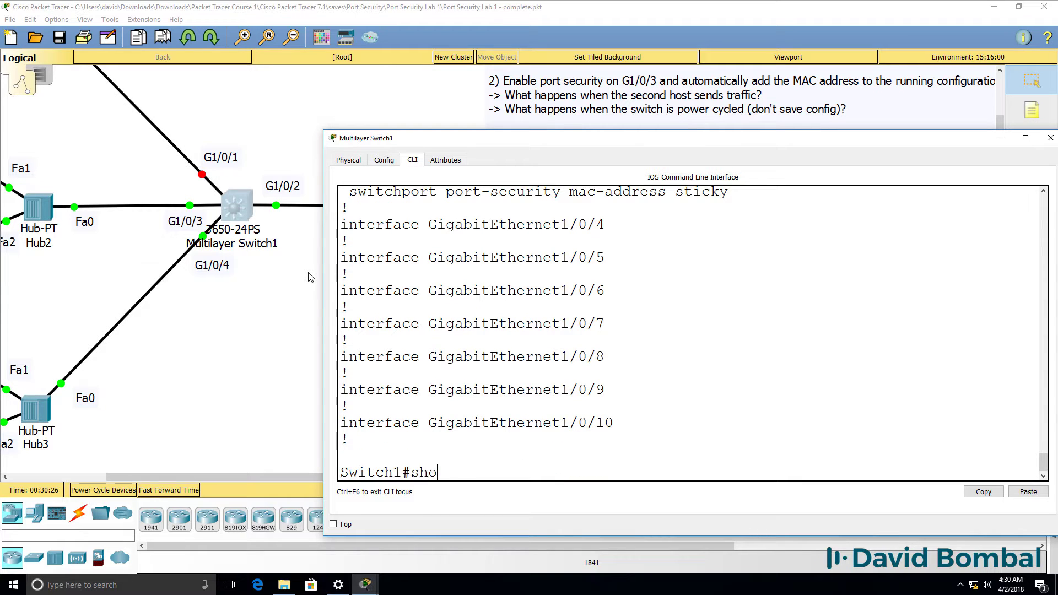
{"action": "type", "text": "w port"}
{"action": "key", "text": "Tab"}
{"action": "type", "text": "g1/0/3"}
{"action": "key", "text": "Return"}
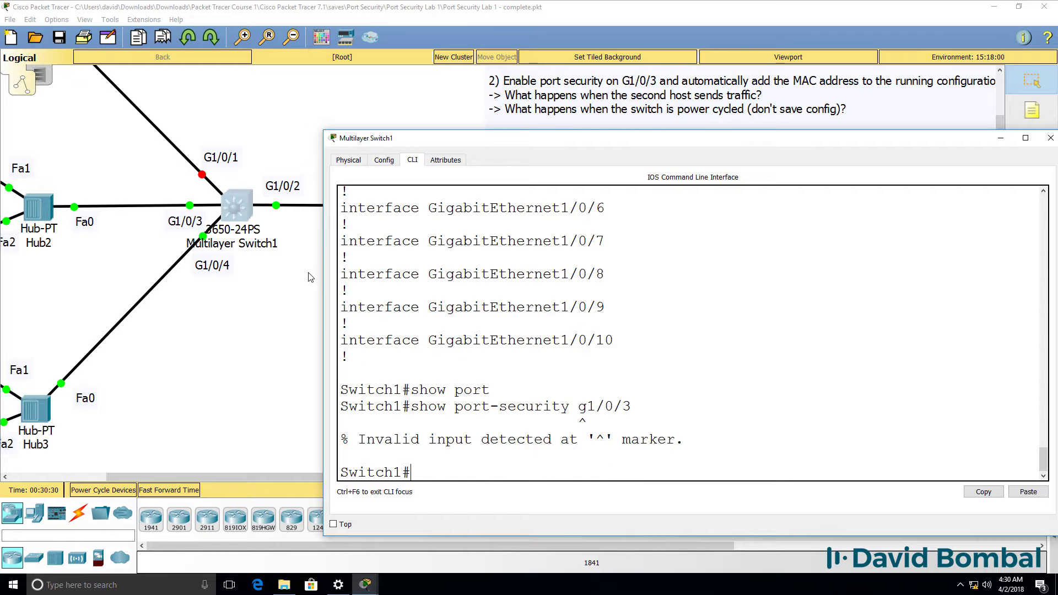
Run show port-security interface gigabitEthernet 1/0/3 and review the port status, violation mode, maximum MAC addresses and last source address.
{"action": "key", "text": "Up"}
{"action": "key", "text": "BackSpace"}
{"action": "key", "text": "BackSpace"}
{"action": "key", "text": "BackSpace"}
{"action": "key", "text": "BackSpace"}
{"action": "key", "text": "BackSpace"}
{"action": "key", "text": "BackSpace"}
{"action": "type", "text": "i"}
{"action": "key", "text": "Tab"}
{"action": "type", "text": "g"}
{"action": "key", "text": "Tab"}
{"action": "type", "text": "1/0/"}
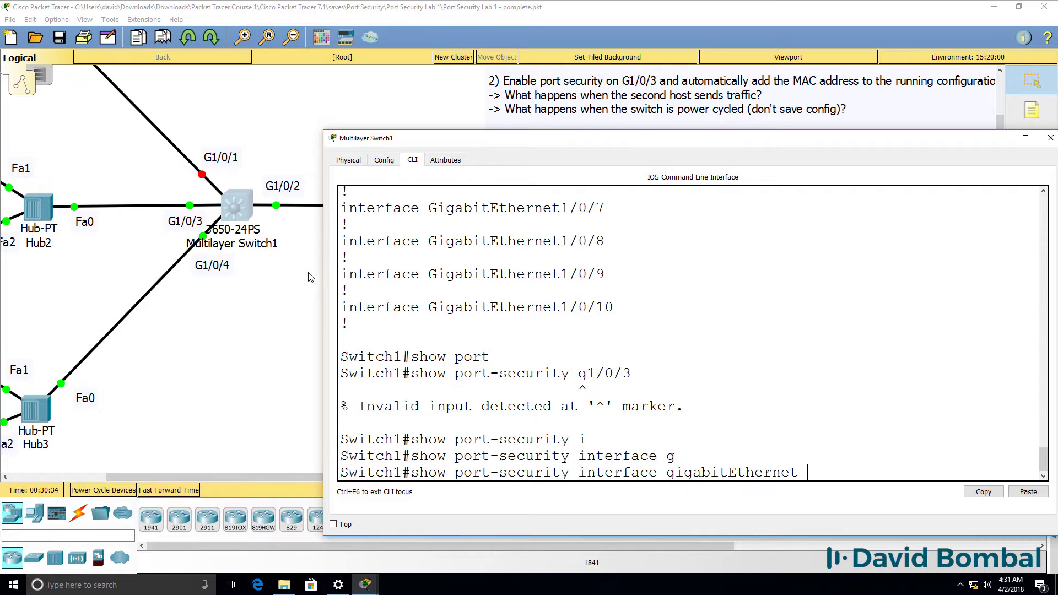
{"action": "type", "text": "3"}
{"action": "key", "text": "Return"}
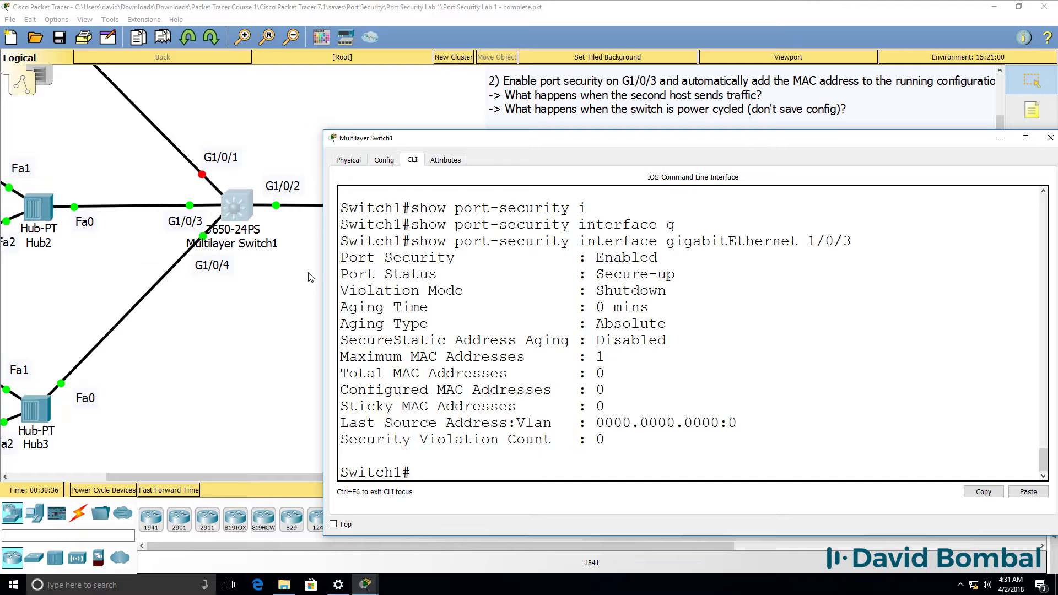
{"action": "left_click_drag", "start_coordinate": [676, 274], "coordinate": [293, 253]}
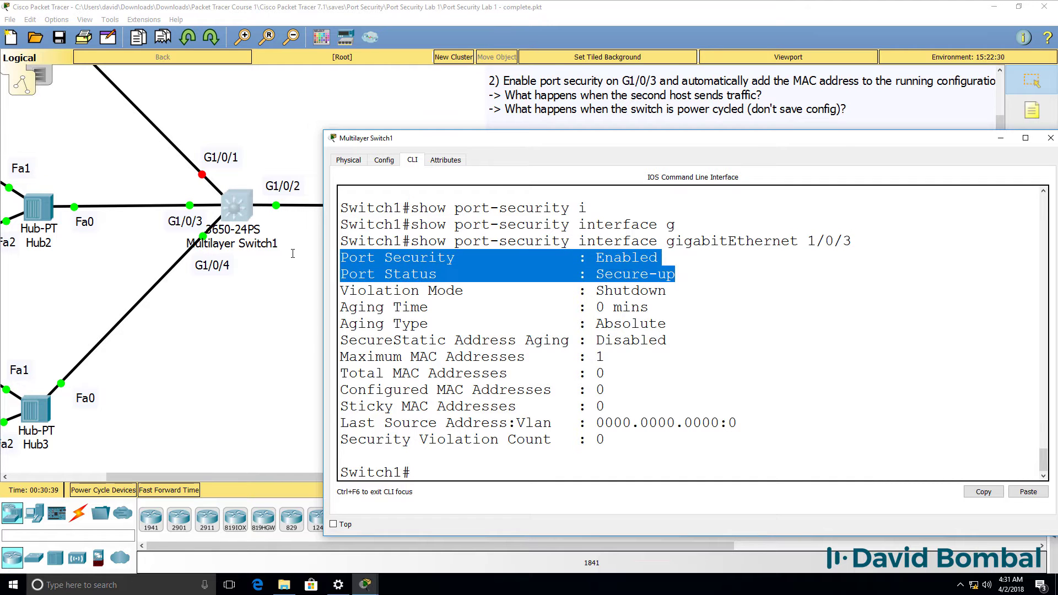
{"action": "left_click_drag", "start_coordinate": [702, 289], "coordinate": [339, 292]}
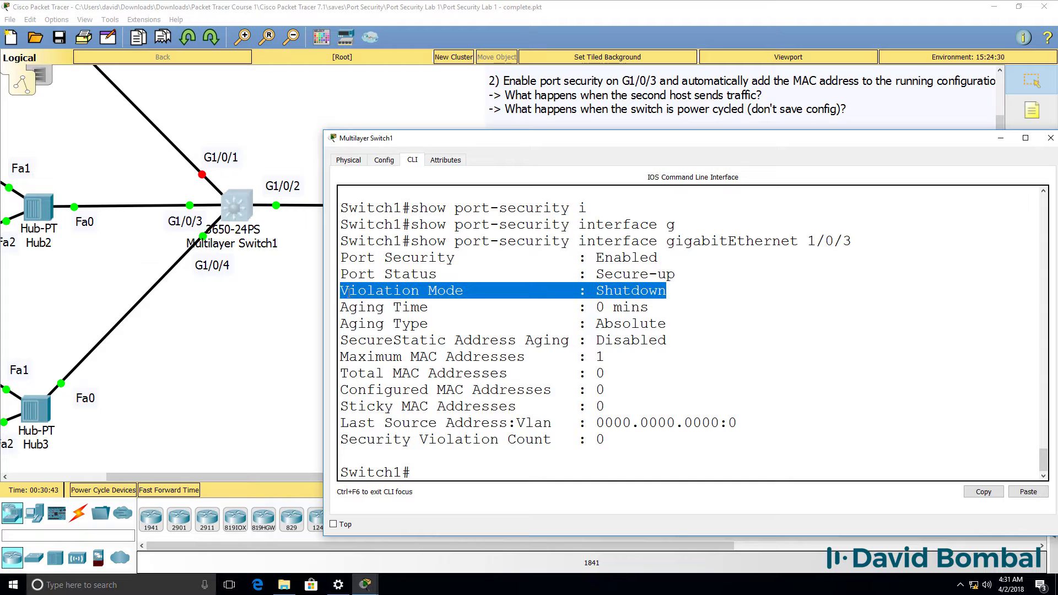
{"action": "left_click_drag", "start_coordinate": [628, 363], "coordinate": [306, 356]}
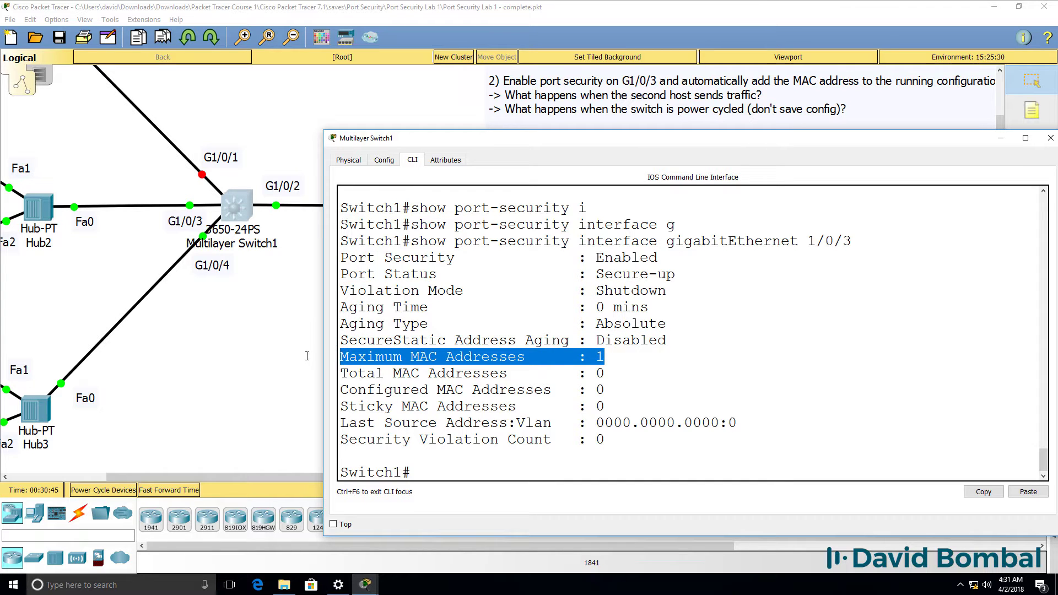
{"action": "left_click_drag", "start_coordinate": [775, 419], "coordinate": [333, 423]}
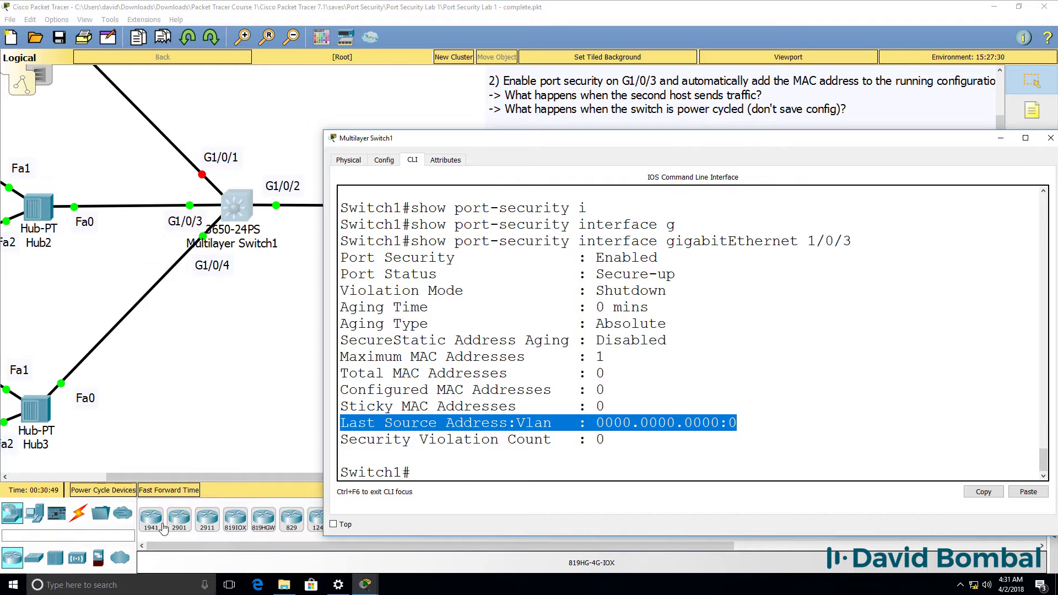
Open the command prompt on PC3 and renew its DHCP address with ipconfig /renew.
{"action": "left_click_drag", "start_coordinate": [155, 476], "coordinate": [120, 485]}
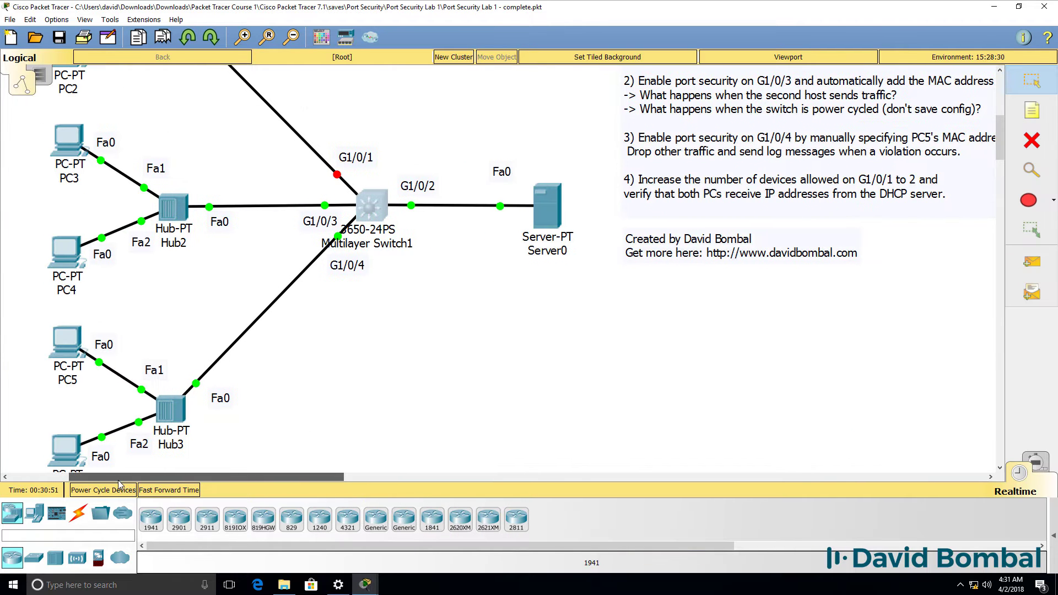
{"action": "left_click", "coordinate": [67, 141]}
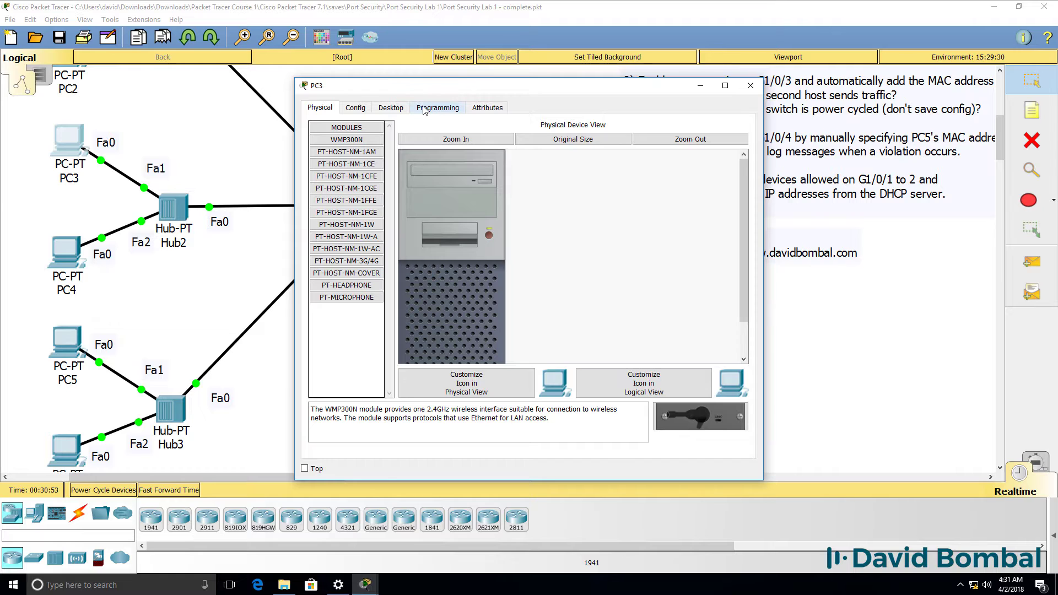
{"action": "left_click", "coordinate": [391, 108]}
{"action": "left_click", "coordinate": [627, 156]}
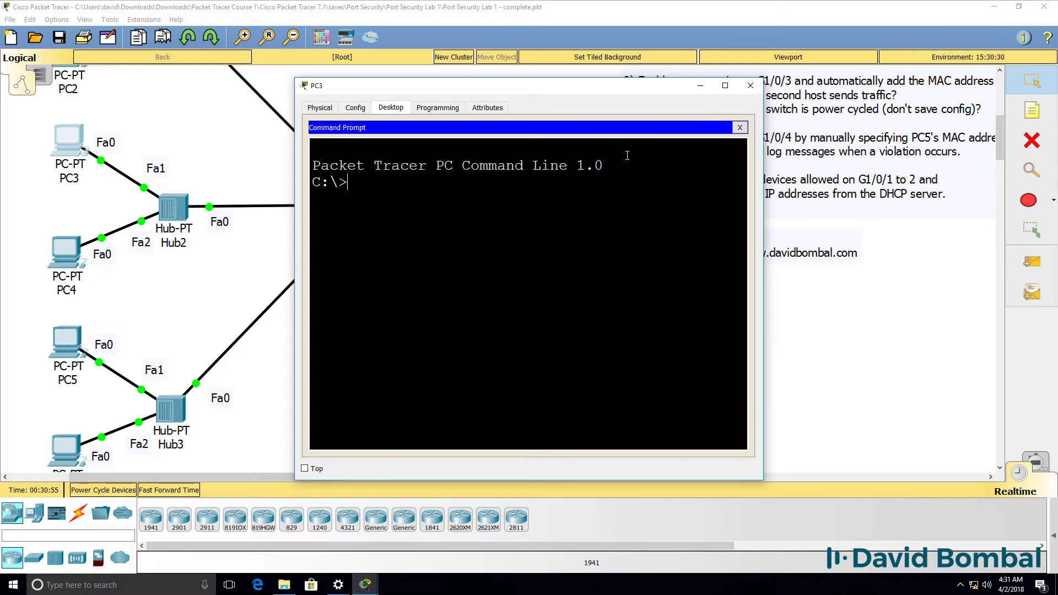
{"action": "type", "text": "ipconfig /renew"}
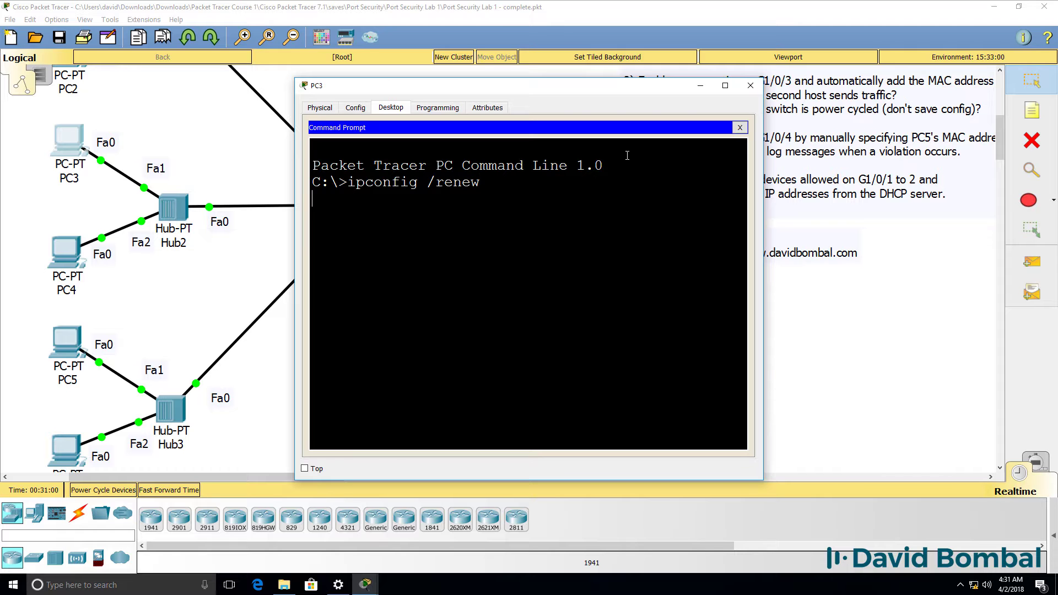
Return to Multilayer Switch1 and recheck the total, sticky and last source MAC address entries for gigabitEthernet 1/0/3.
{"action": "mouse_move", "coordinate": [365, 584]}
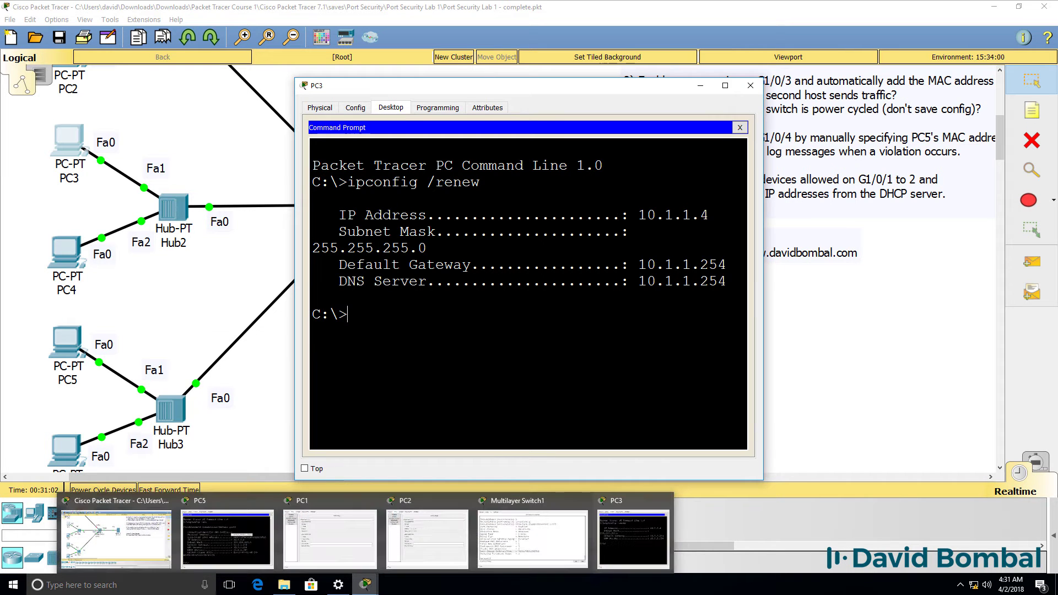
{"action": "left_click", "coordinate": [532, 537]}
{"action": "left_click", "coordinate": [662, 410]}
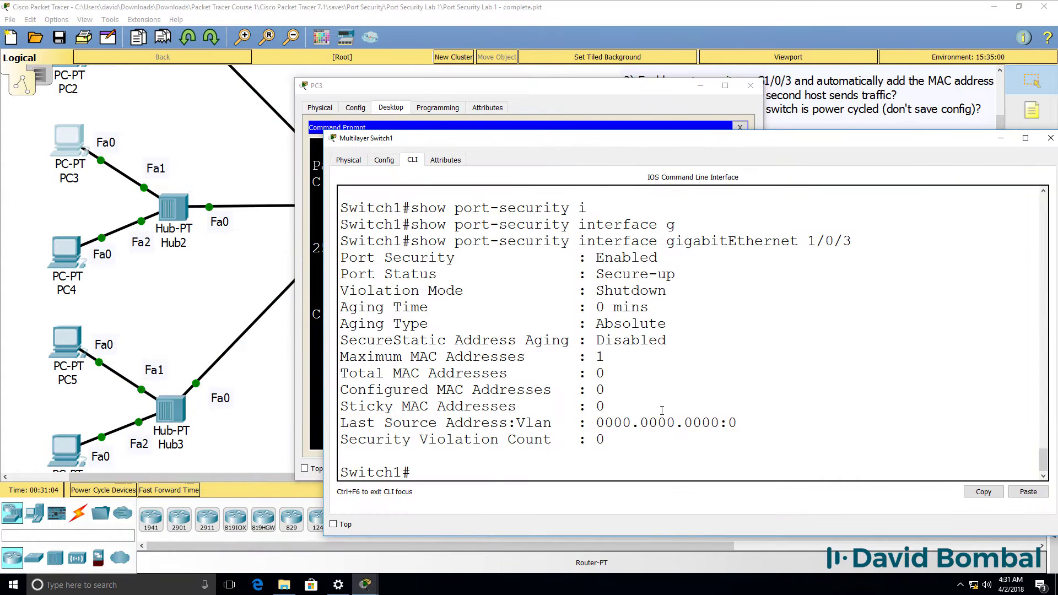
{"action": "key", "text": "Up"}
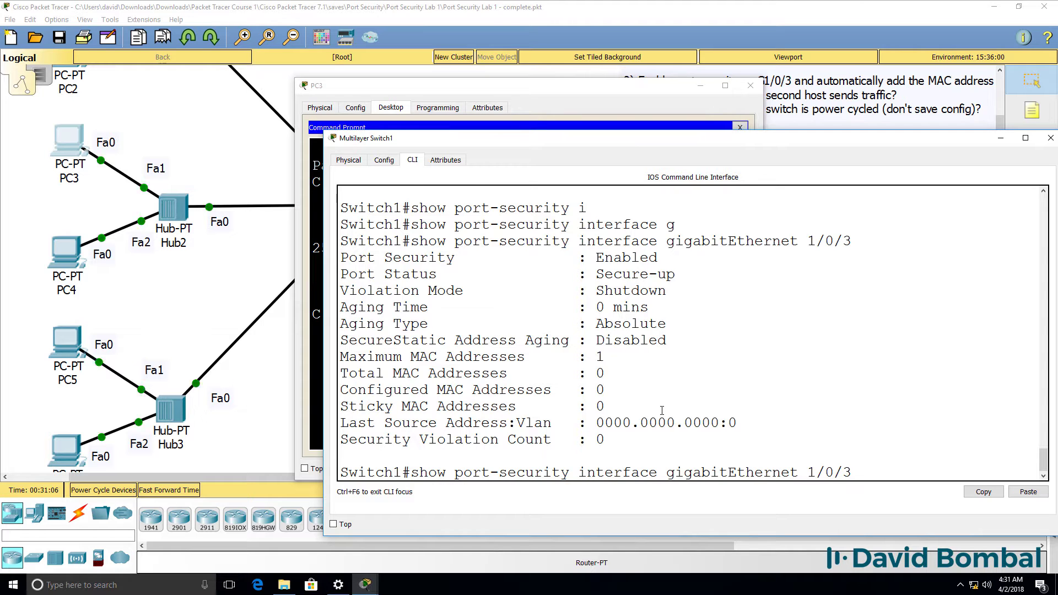
{"action": "key", "text": "Return"}
{"action": "left_click_drag", "start_coordinate": [737, 422], "coordinate": [332, 427]}
{"action": "left_click_drag", "start_coordinate": [605, 373], "coordinate": [340, 374]}
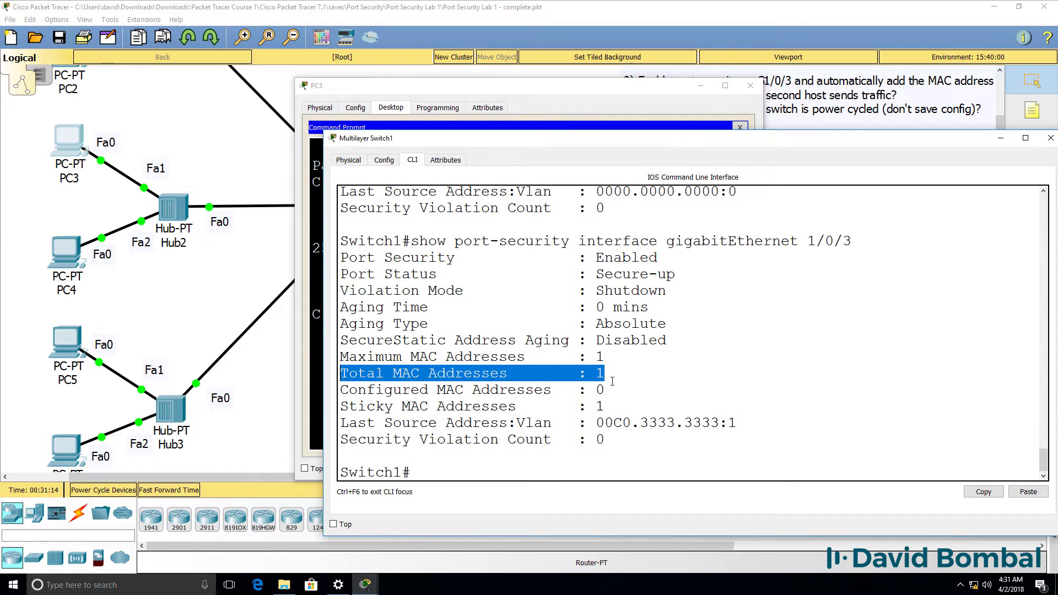
{"action": "left_click_drag", "start_coordinate": [615, 401], "coordinate": [329, 406]}
Show the running configuration again, paging to GigabitEthernet1/0/3 to check for a sticky MAC address entry.
{"action": "type", "text": "s"}
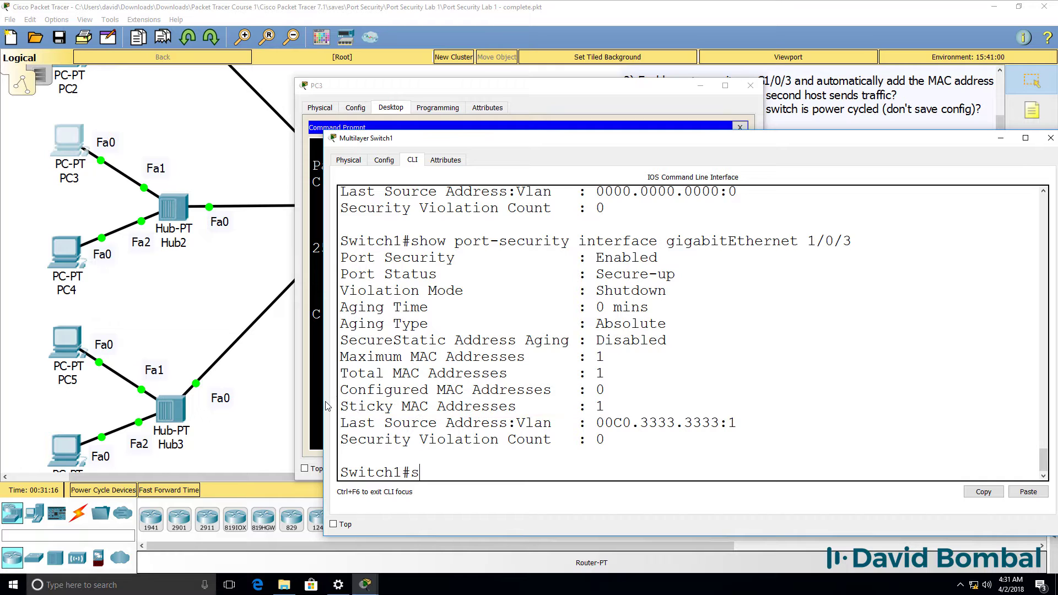
{"action": "type", "text": "h run"}
{"action": "key", "text": "Return"}
{"action": "key", "text": "Return"}
{"action": "key", "text": "Return"}
{"action": "key", "text": "Return"}
{"action": "key", "text": "Return"}
{"action": "key", "text": "Return"}
{"action": "key", "text": "Return"}
{"action": "key", "text": "Return"}
{"action": "key", "text": "Return"}
{"action": "key", "text": "Return"}
{"action": "key", "text": "Return"}
{"action": "key", "text": "Return"}
{"action": "key", "text": "Return"}
{"action": "key", "text": "Return"}
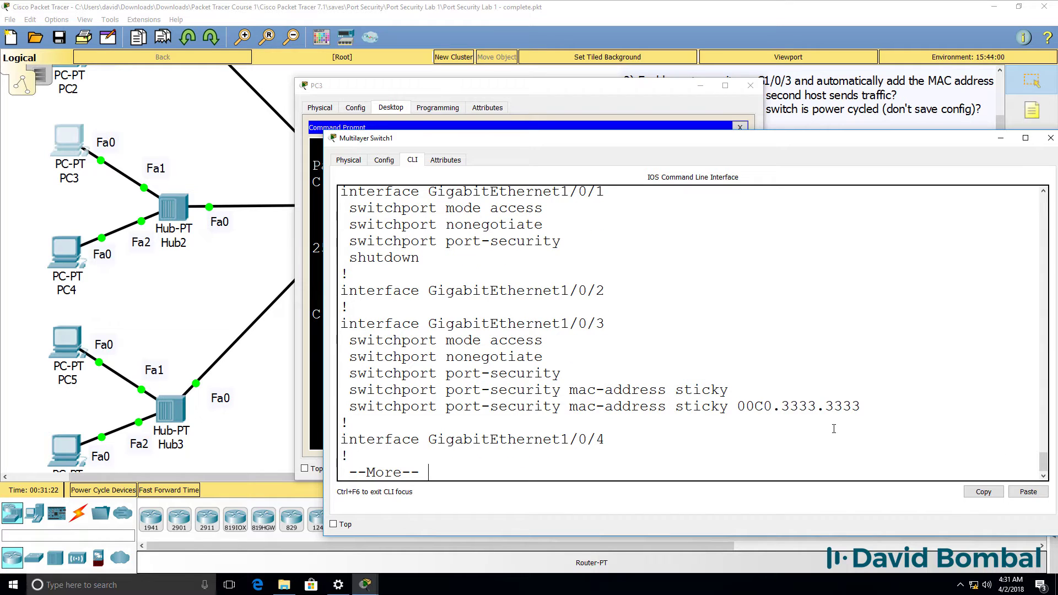
Examine the sticky MAC address line of GigabitEthernet1/0/3, then run show port-security and review the Gig1/0/3 row.
{"action": "left_click_drag", "start_coordinate": [880, 406], "coordinate": [226, 385]}
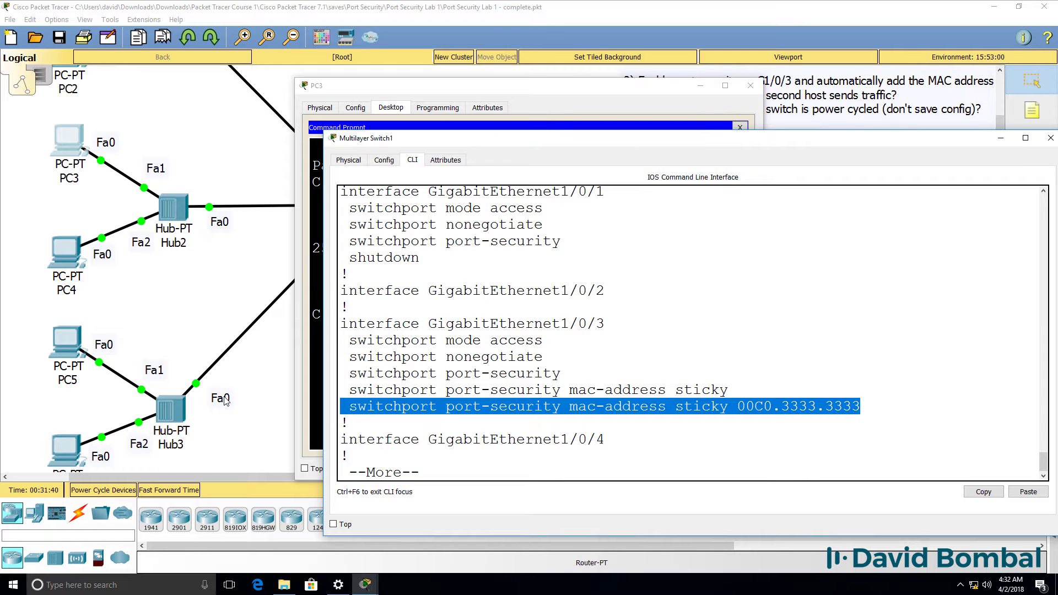
{"action": "key", "text": "ctrl+c"}
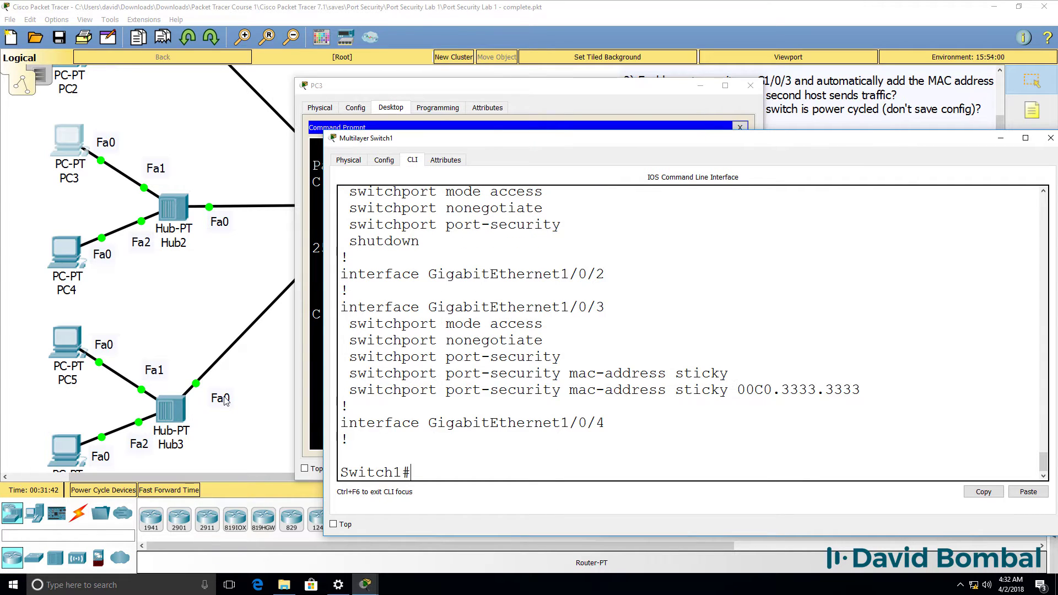
{"action": "type", "text": "show port-security"}
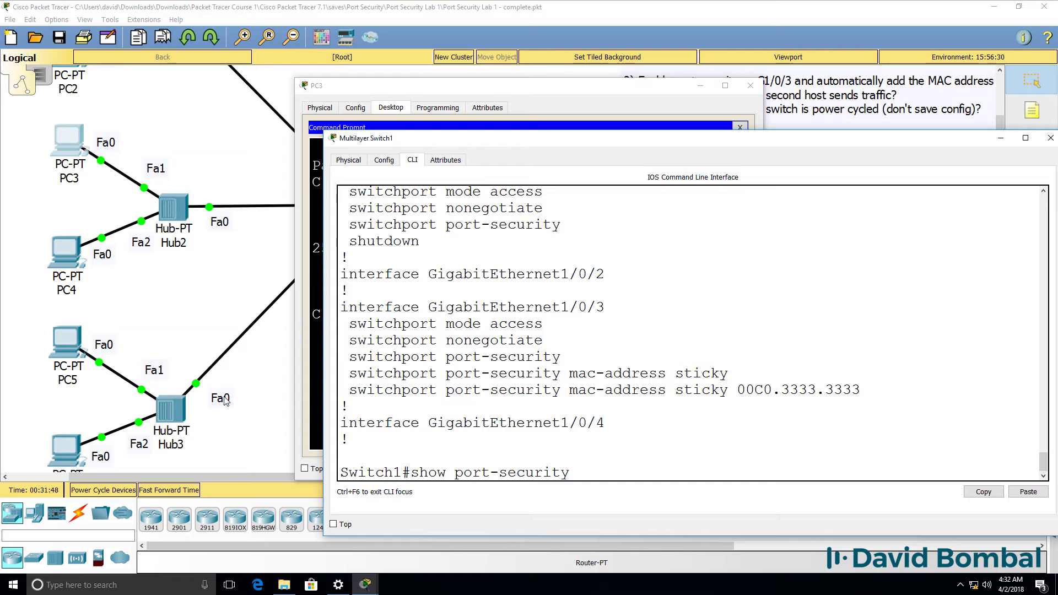
{"action": "key", "text": "Return"}
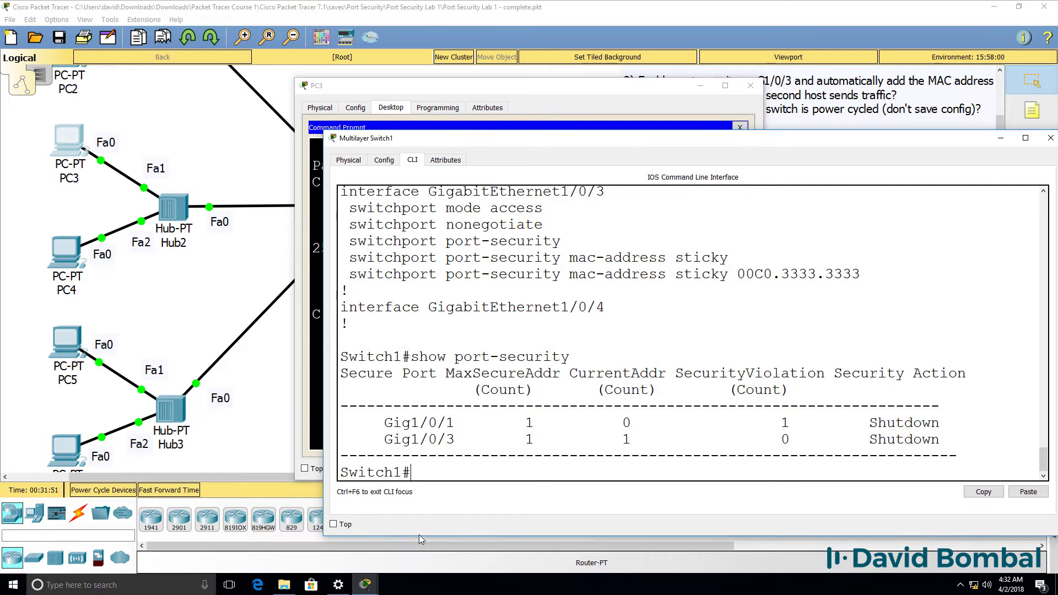
{"action": "left_click_drag", "start_coordinate": [638, 439], "coordinate": [375, 442]}
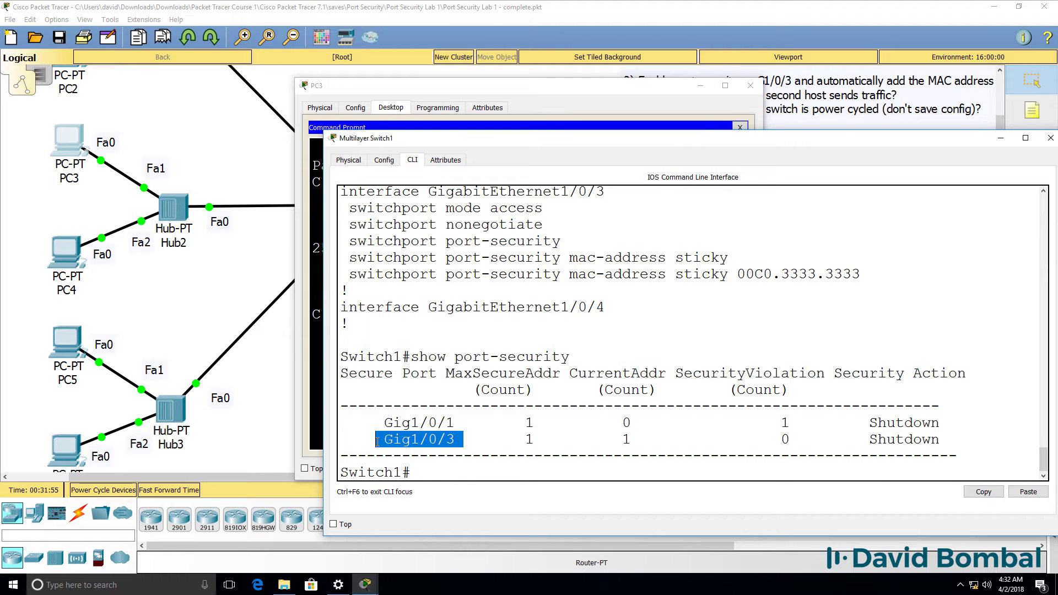
Run show port-security interface gigabitEthernet 1/0/3 and review the last source address, MAC address counts and port status.
{"action": "key", "text": "Up"}
{"action": "key", "text": "Up"}
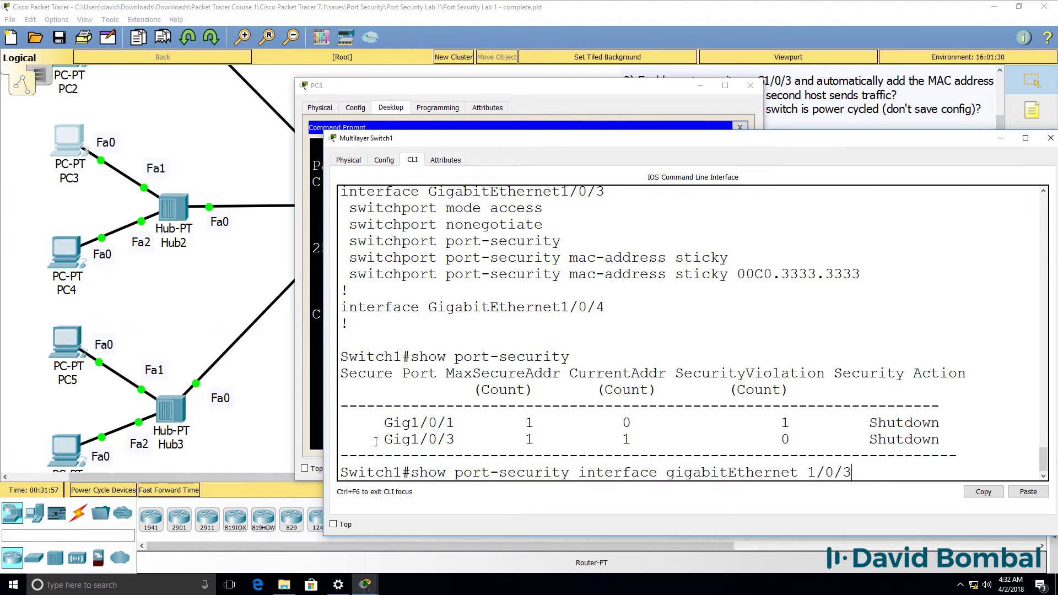
{"action": "key", "text": "Return"}
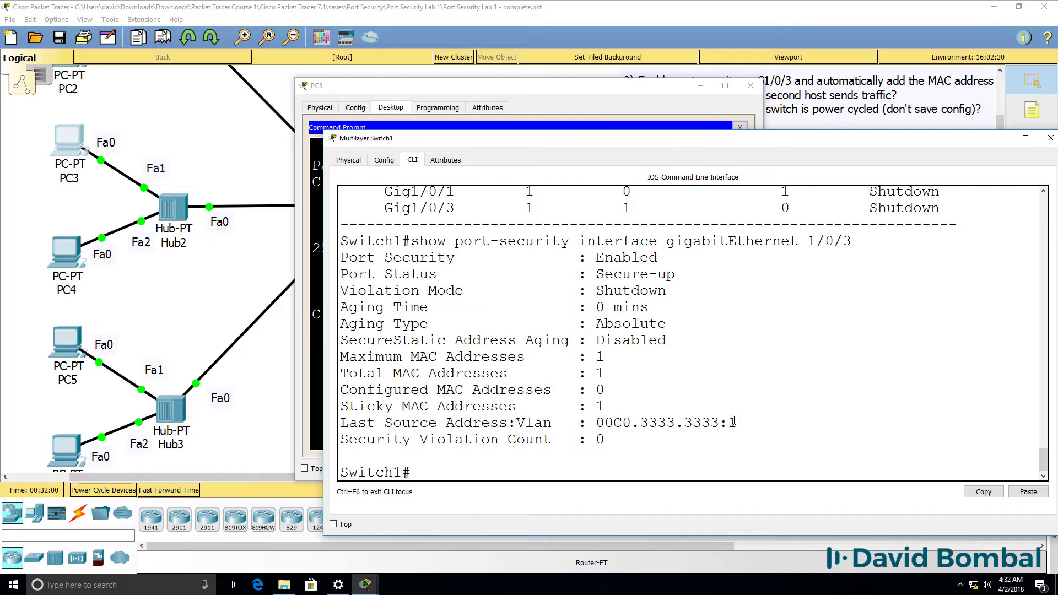
{"action": "left_click_drag", "start_coordinate": [755, 421], "coordinate": [327, 420]}
{"action": "left_click_drag", "start_coordinate": [606, 407], "coordinate": [289, 378]}
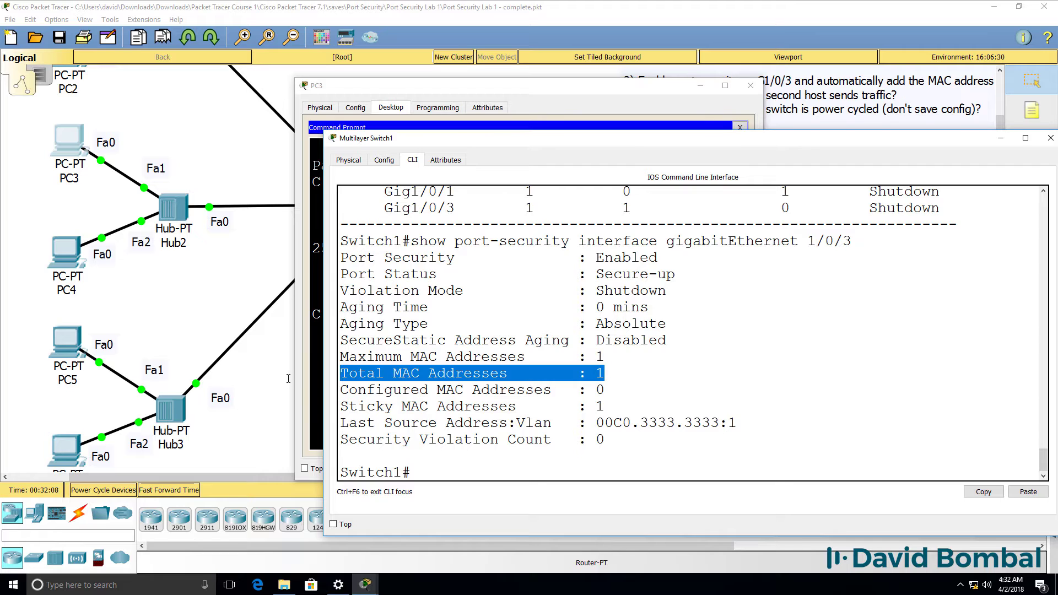
{"action": "left_click_drag", "start_coordinate": [606, 357], "coordinate": [339, 356]}
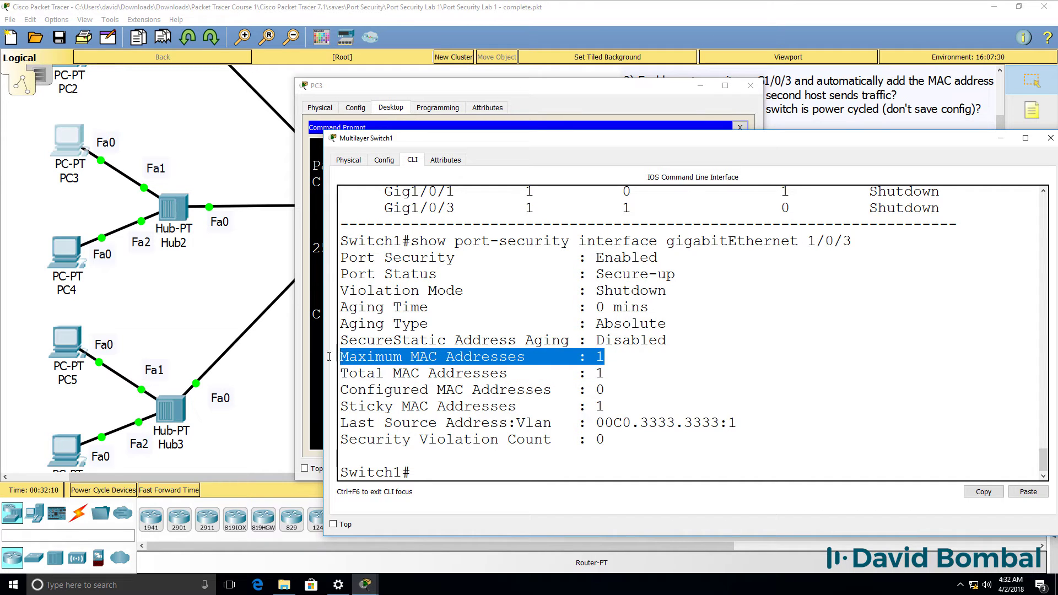
{"action": "left_click_drag", "start_coordinate": [685, 283], "coordinate": [302, 288]}
List the available options of the show port-security command with the ? help.
{"action": "key", "text": "Up"}
{"action": "key", "text": "BackSpace"}
{"action": "key", "text": "BackSpace"}
{"action": "key", "text": "BackSpace"}
{"action": "key", "text": "BackSpace"}
{"action": "key", "text": "BackSpace"}
{"action": "key", "text": "BackSpace"}
{"action": "key", "text": "BackSpace"}
{"action": "key", "text": "BackSpace"}
{"action": "key", "text": "BackSpace"}
{"action": "key", "text": "BackSpace"}
{"action": "key", "text": "BackSpace"}
{"action": "key", "text": "BackSpace"}
{"action": "key", "text": "BackSpace"}
{"action": "key", "text": "BackSpace"}
{"action": "key", "text": "BackSpace"}
{"action": "key", "text": "BackSpace"}
{"action": "key", "text": "BackSpace"}
{"action": "key", "text": "BackSpace"}
{"action": "key", "text": "BackSpace"}
{"action": "key", "text": "BackSpace"}
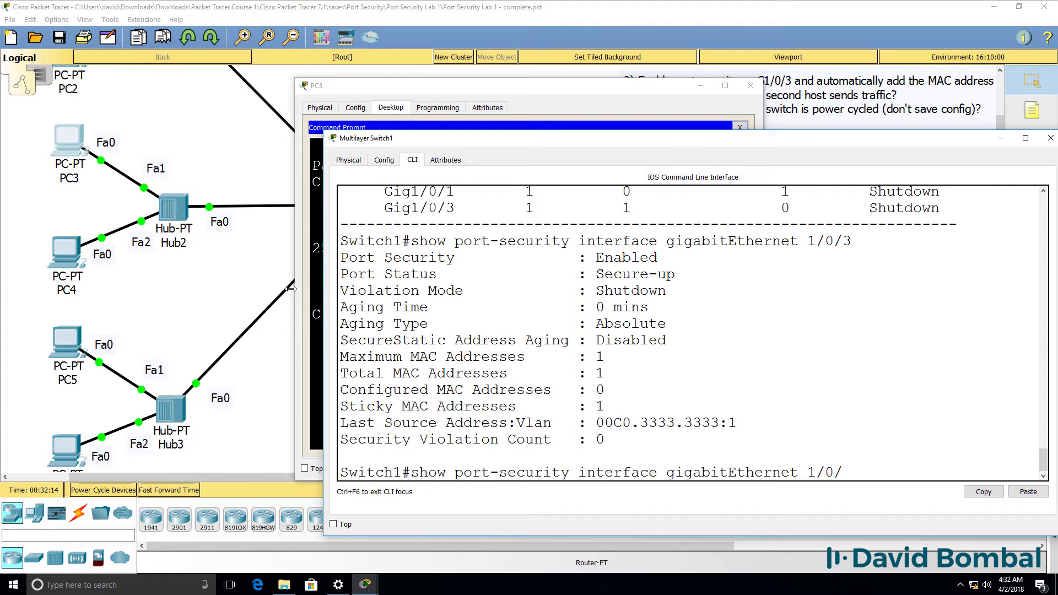
{"action": "key", "text": "BackSpace"}
{"action": "key", "text": "BackSpace"}
{"action": "key", "text": "BackSpace"}
{"action": "key", "text": "BackSpace"}
{"action": "key", "text": "BackSpace"}
{"action": "key", "text": "BackSpace"}
{"action": "key", "text": "BackSpace"}
{"action": "type", "text": "?"}
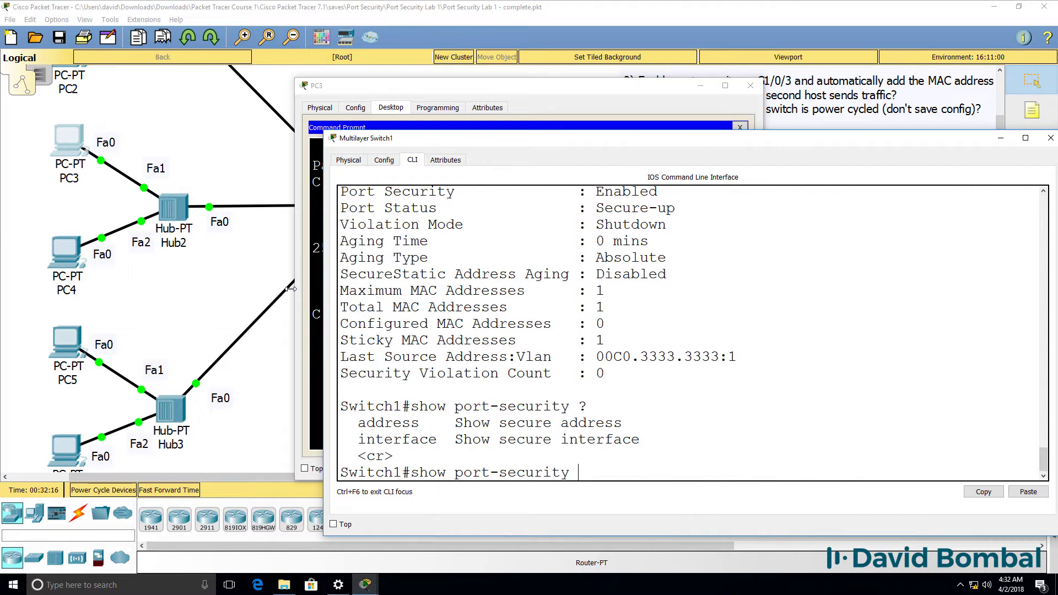
Run show port-security address and examine the secure entry's MAC address, VLAN, port and type.
{"action": "type", "text": "ad"}
{"action": "key", "text": "Tab"}
{"action": "key", "text": "Return"}
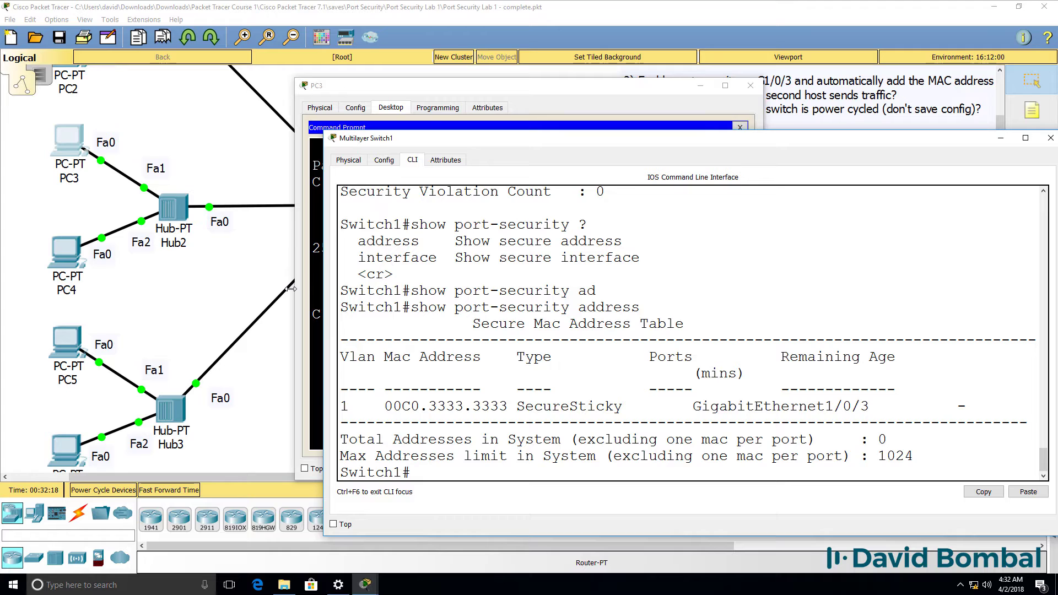
{"action": "left_click_drag", "start_coordinate": [384, 405], "coordinate": [509, 403]}
{"action": "double_click", "coordinate": [344, 406]}
{"action": "left_click_drag", "start_coordinate": [699, 408], "coordinate": [906, 407]}
{"action": "left_click_drag", "start_coordinate": [622, 406], "coordinate": [520, 405]}
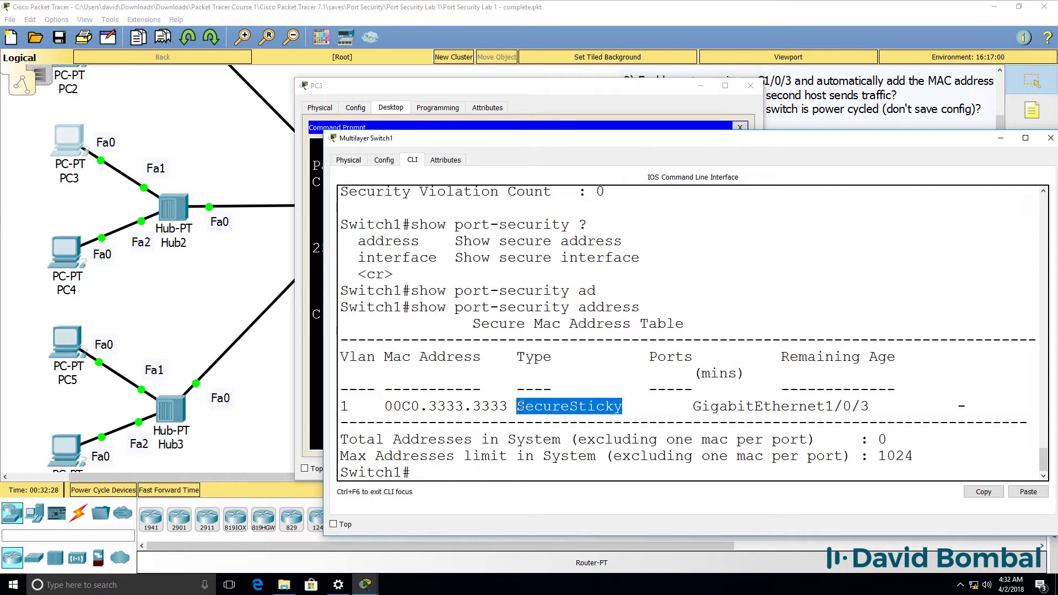
Show the running configuration with sh run, paging to the port-security lines of GigabitEthernet1/0/3.
{"action": "type", "text": "sh urn"}
{"action": "key", "text": "BackSpace"}
{"action": "key", "text": "BackSpace"}
{"action": "key", "text": "BackSpace"}
{"action": "type", "text": "run"}
{"action": "key", "text": "Return"}
{"action": "key", "text": "space"}
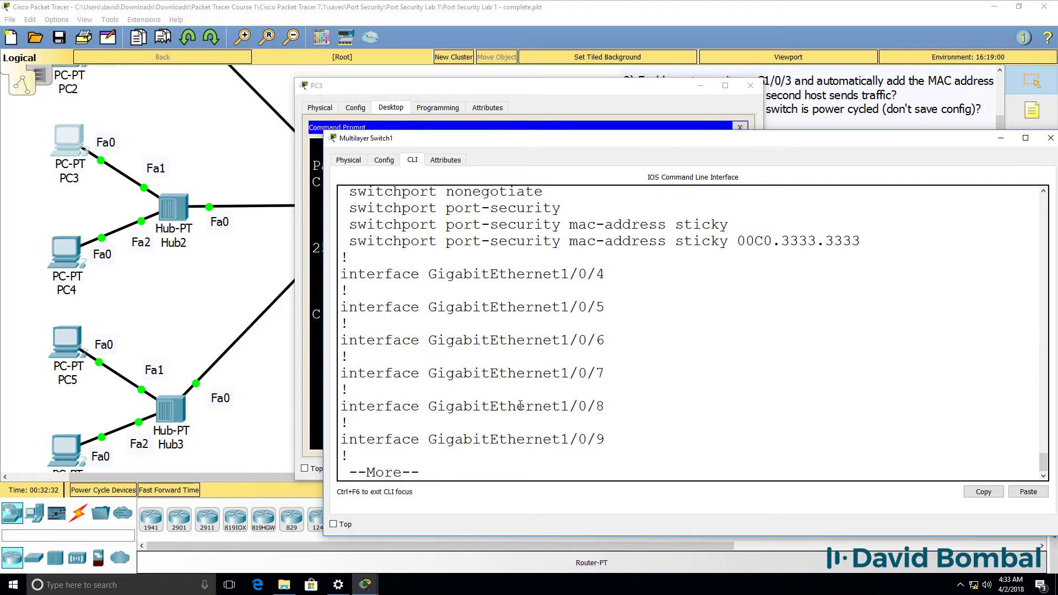
{"action": "scroll", "coordinate": [521, 406], "scroll_direction": "up", "scroll_amount": 2}
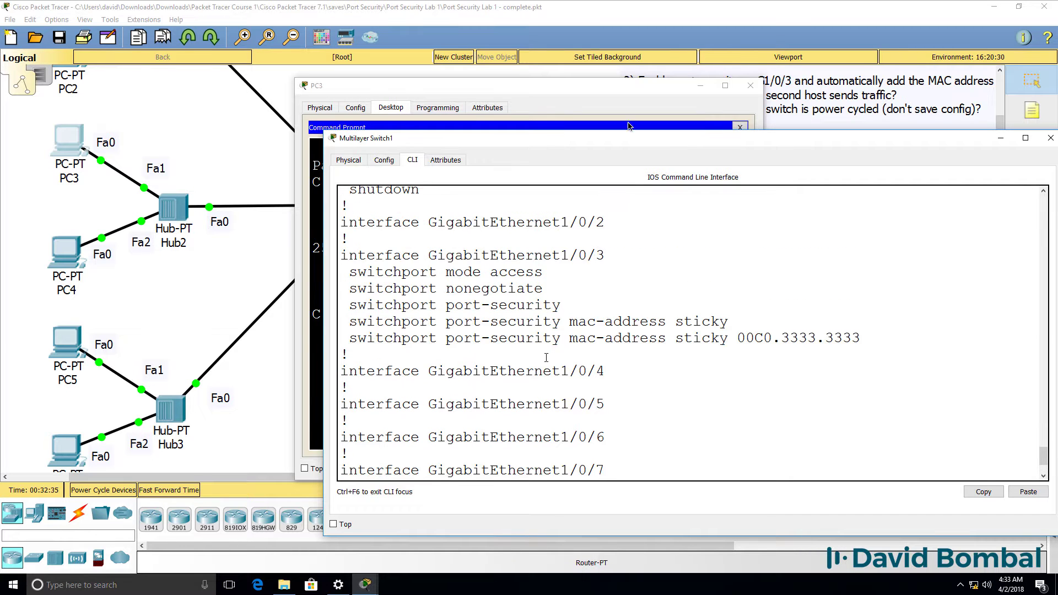
Open the command prompt on PC4 and renew its DHCP address with ipconfig /renew.
{"action": "left_click", "coordinate": [840, 13]}
{"action": "left_click", "coordinate": [68, 253]}
{"action": "left_click", "coordinate": [387, 112]}
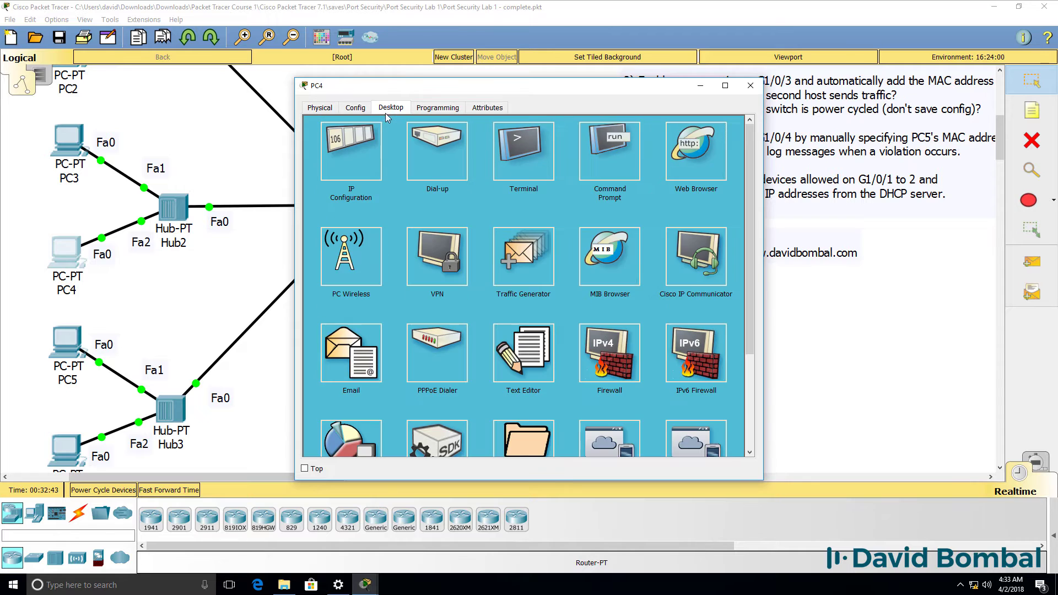
{"action": "left_click", "coordinate": [613, 164]}
{"action": "type", "text": "ipconfig /renew"}
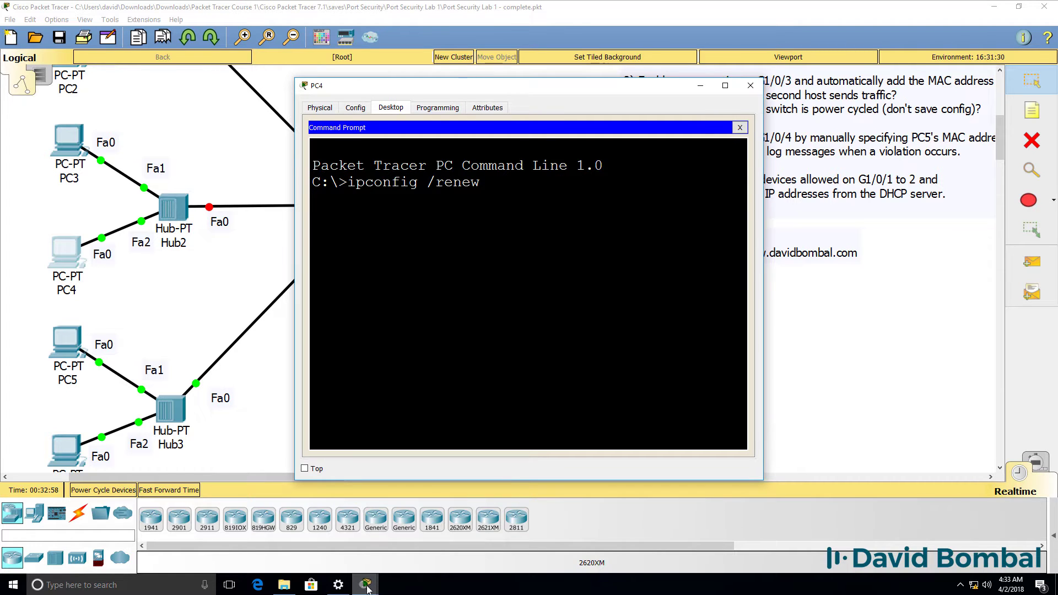
Return to the Multilayer Switch1 console and read the new log messages for GigabitEthernet1/0/3.
{"action": "mouse_move", "coordinate": [365, 584]}
{"action": "left_click", "coordinate": [520, 559]}
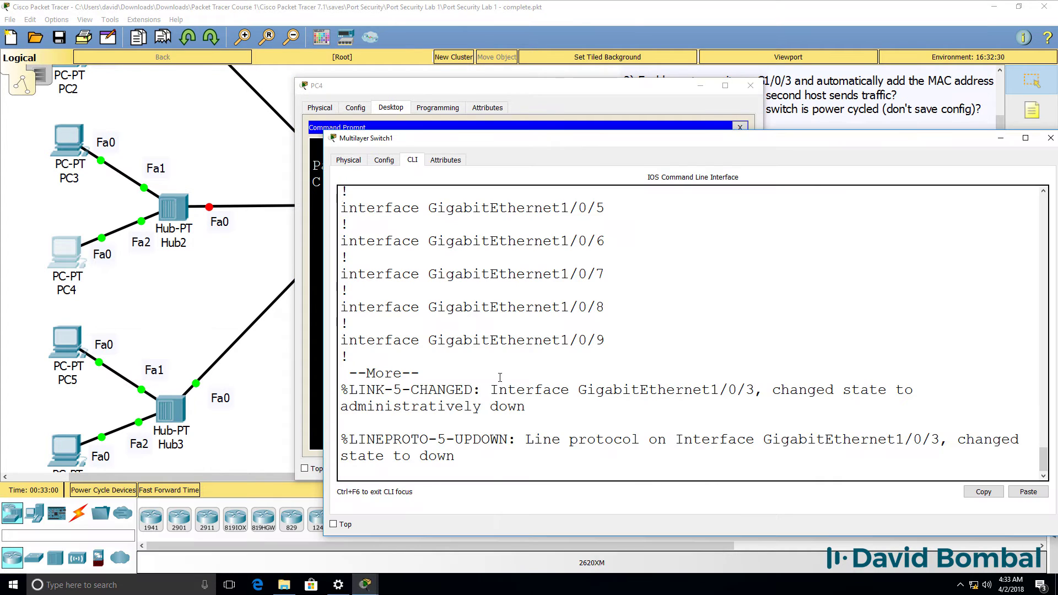
{"action": "left_click_drag", "start_coordinate": [501, 382], "coordinate": [518, 485]}
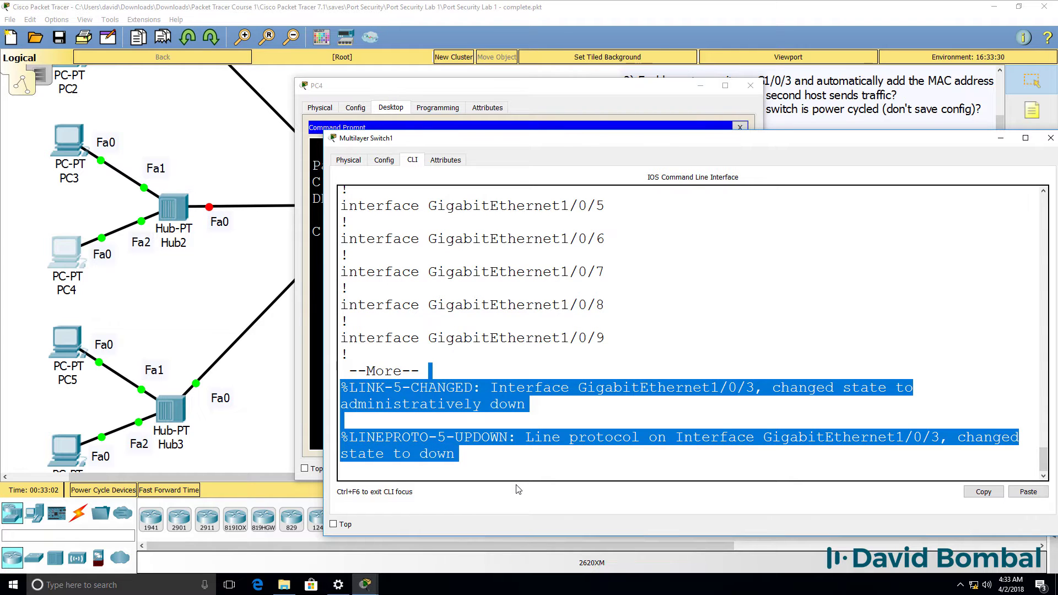
Quit the paged configuration output and run show port-security address to recheck the secure entry for GigabitEthernet1/0/3.
{"action": "key", "text": "Return"}
{"action": "type", "text": "qshow port-security address"}
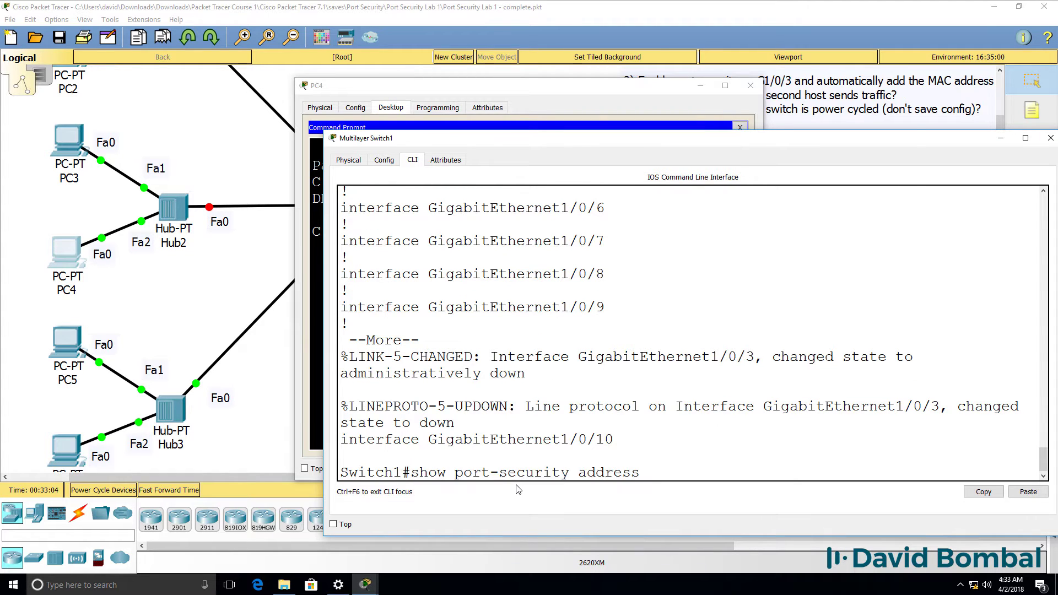
{"action": "key", "text": "Return"}
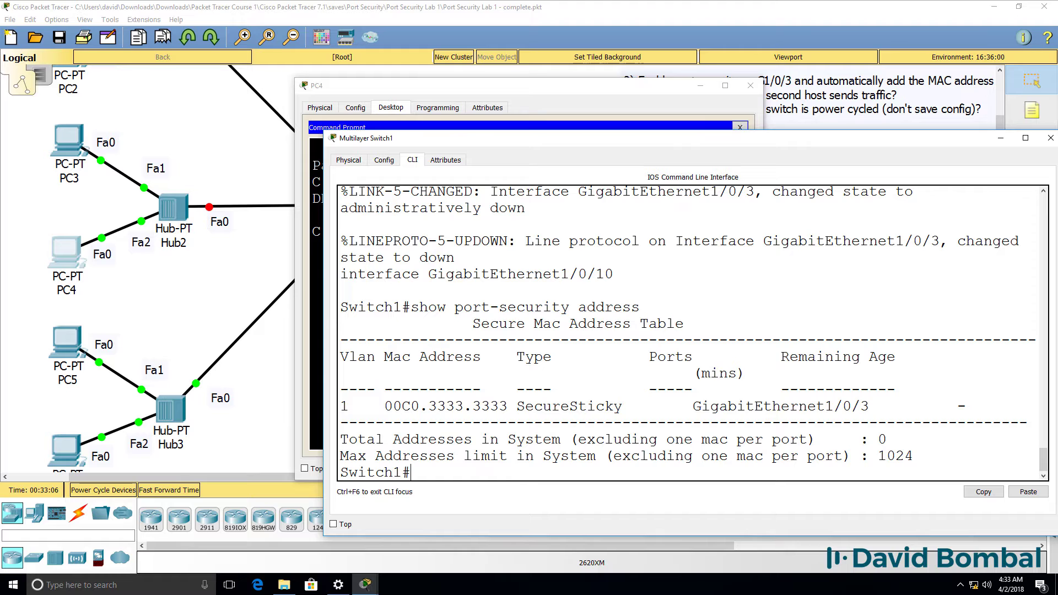
{"action": "left_click_drag", "start_coordinate": [623, 408], "coordinate": [298, 413]}
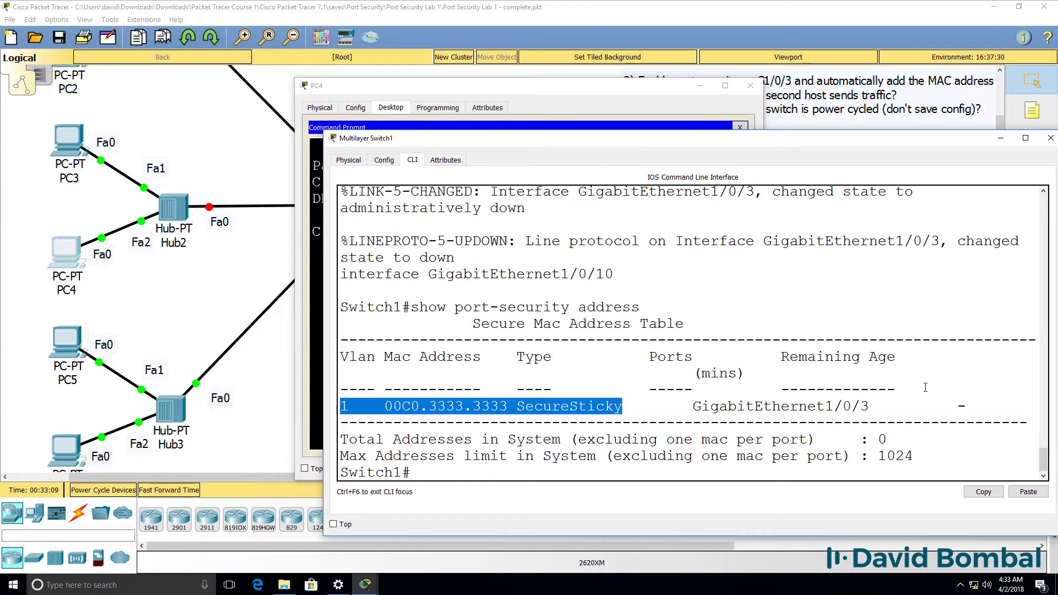
{"action": "left_click_drag", "start_coordinate": [908, 399], "coordinate": [869, 406]}
Run show port-security interface gigabitEthernet 1/0/3 again and review the last source address, violation mode and port status.
{"action": "key", "text": "Up"}
{"action": "key", "text": "Up"}
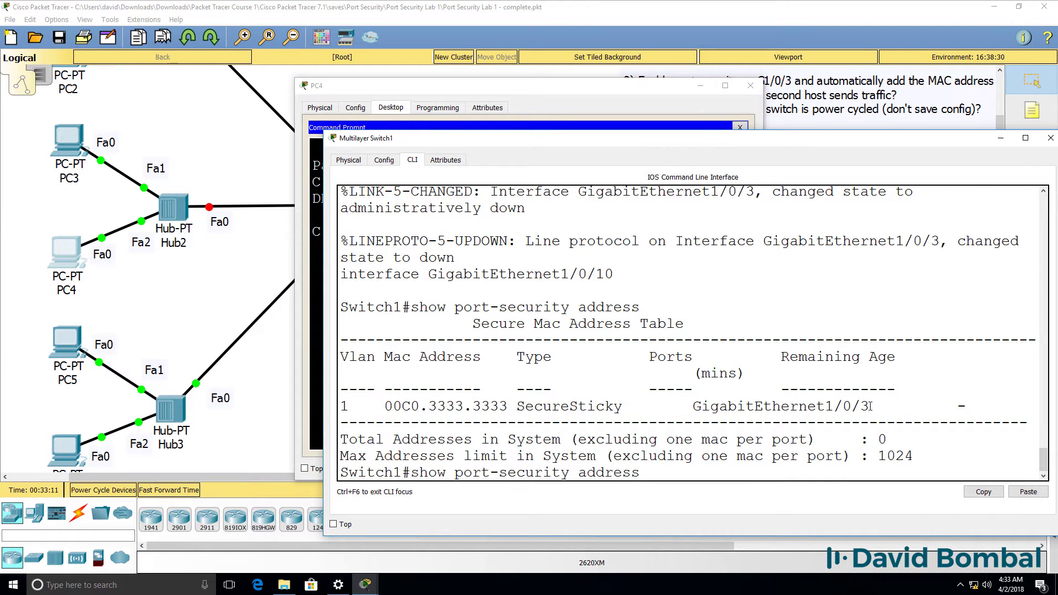
{"action": "key", "text": "Up"}
{"action": "key", "text": "Up"}
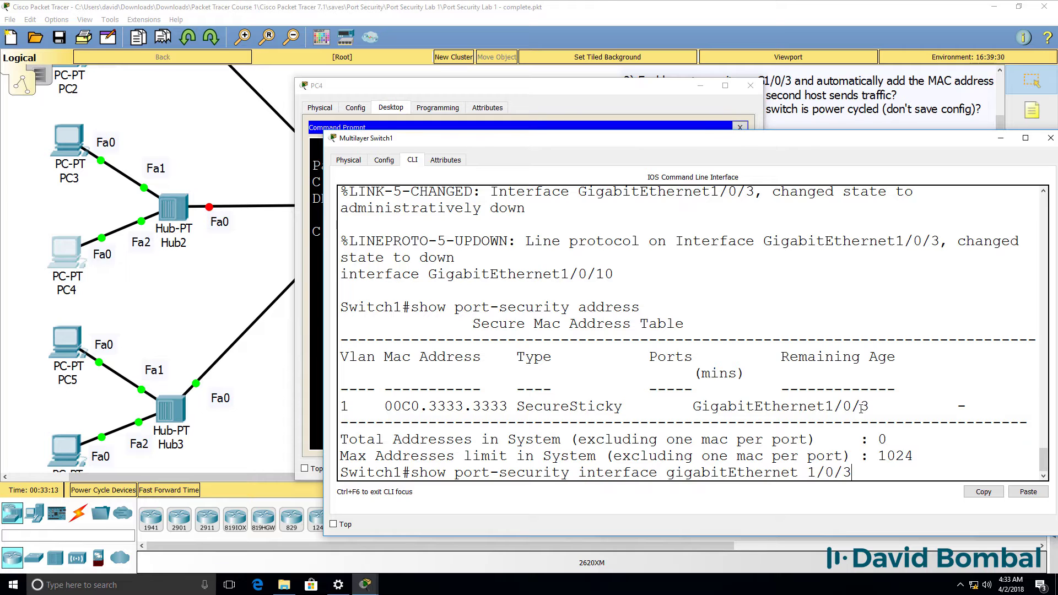
{"action": "key", "text": "Return"}
{"action": "left_click_drag", "start_coordinate": [616, 132], "coordinate": [612, 29]}
{"action": "left_click_drag", "start_coordinate": [859, 235], "coordinate": [342, 238]}
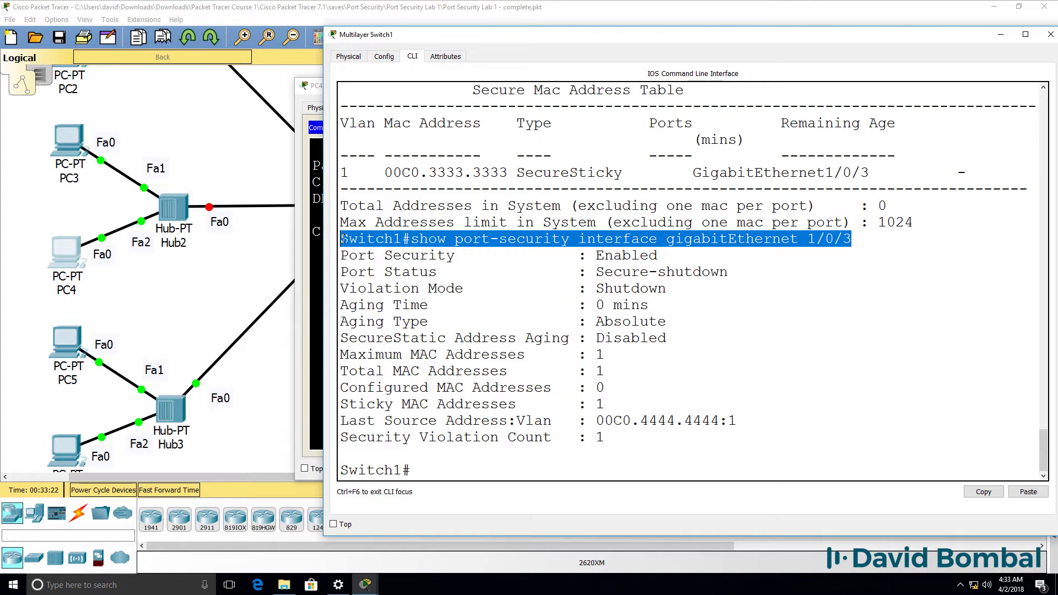
{"action": "left_click_drag", "start_coordinate": [737, 420], "coordinate": [342, 420]}
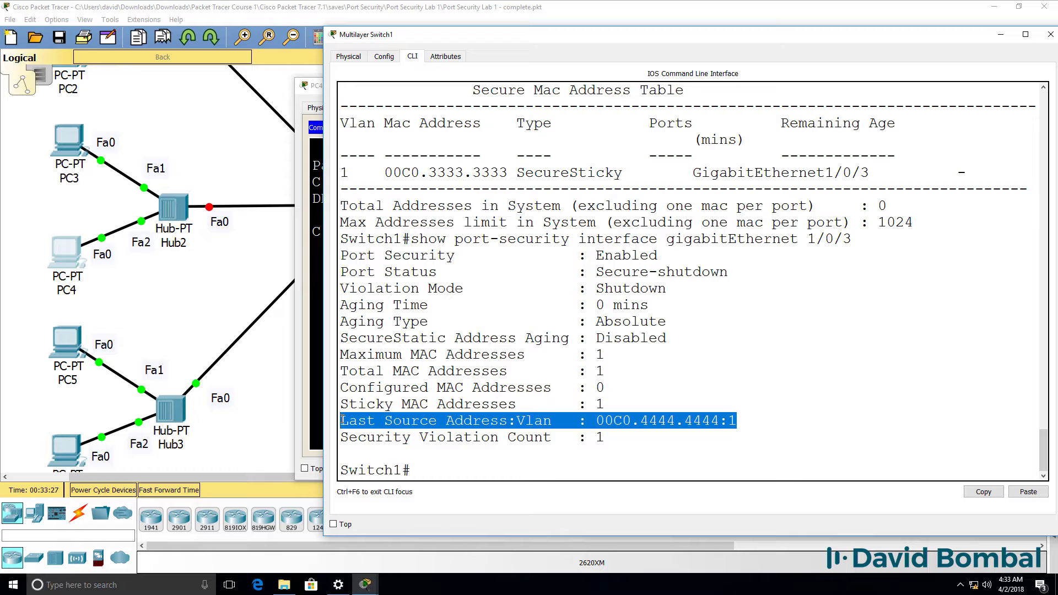
{"action": "left_click_drag", "start_coordinate": [693, 287], "coordinate": [342, 287]}
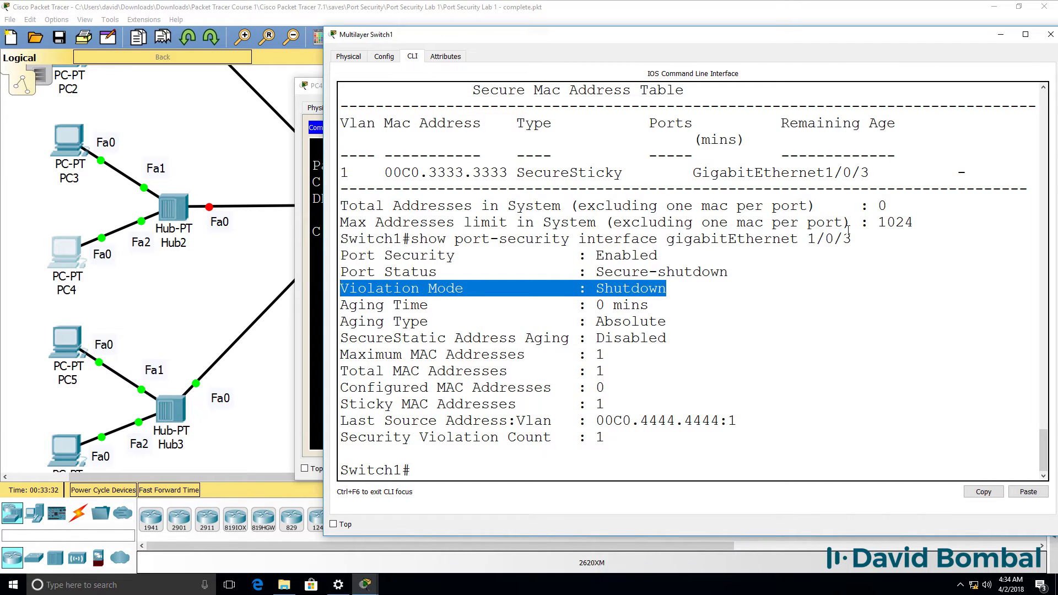
{"action": "left_click_drag", "start_coordinate": [728, 272], "coordinate": [291, 265]}
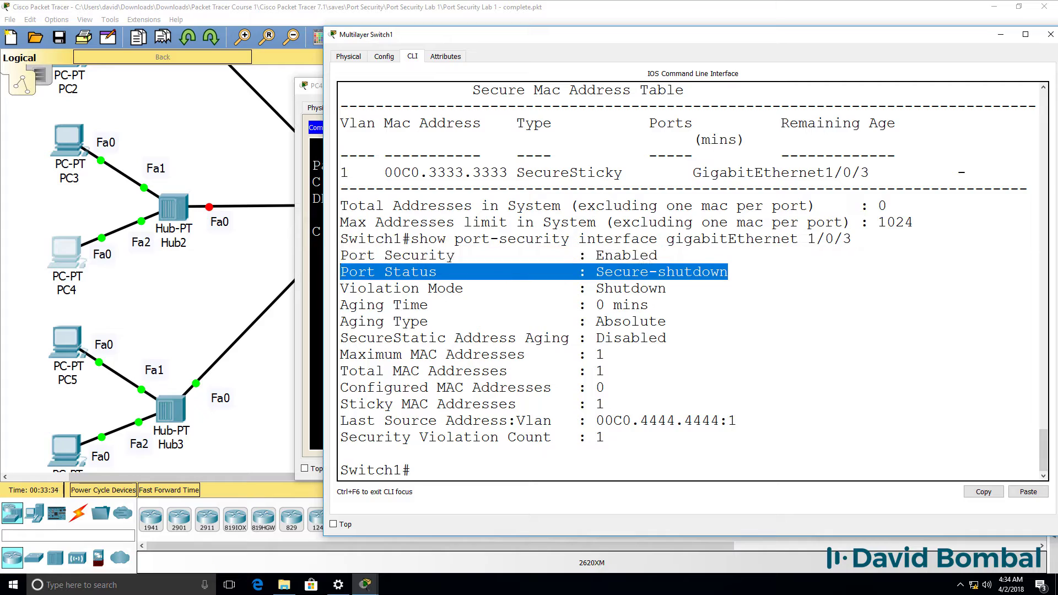
Go back to the earlier gigabitEthernet 1/0/3 port-security output and compare its violation mode and port status.
{"action": "scroll", "coordinate": [646, 269], "scroll_direction": "up", "scroll_amount": 15}
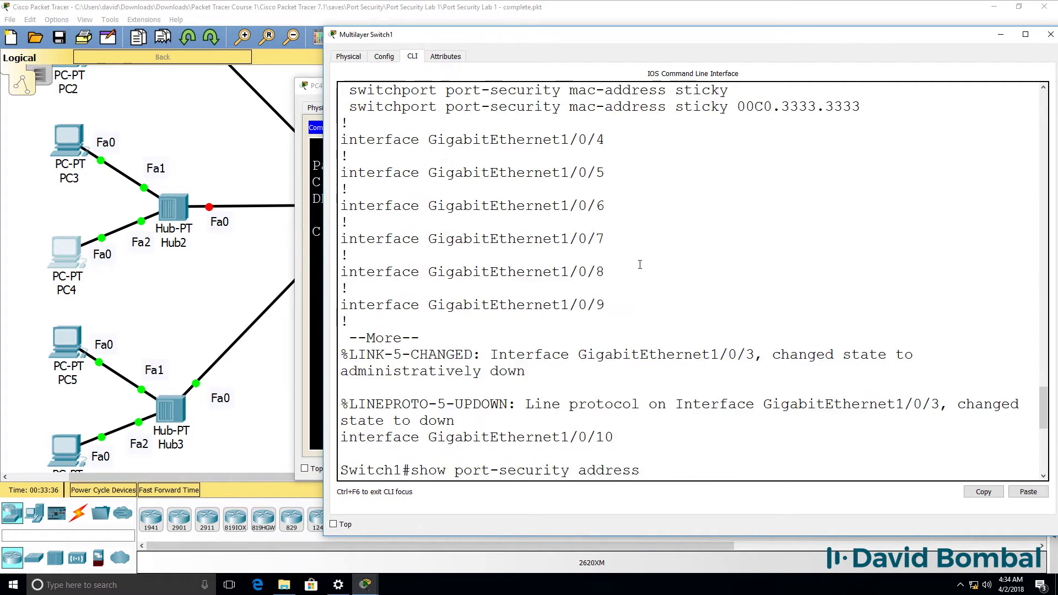
{"action": "scroll", "coordinate": [639, 263], "scroll_direction": "down", "scroll_amount": 15}
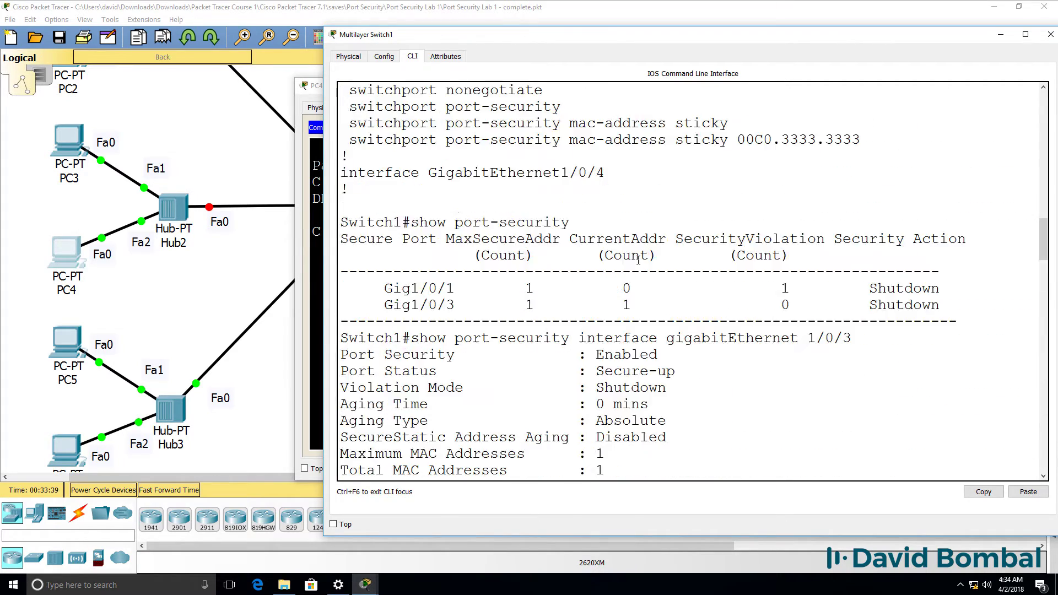
{"action": "left_click_drag", "start_coordinate": [687, 253], "coordinate": [318, 250]}
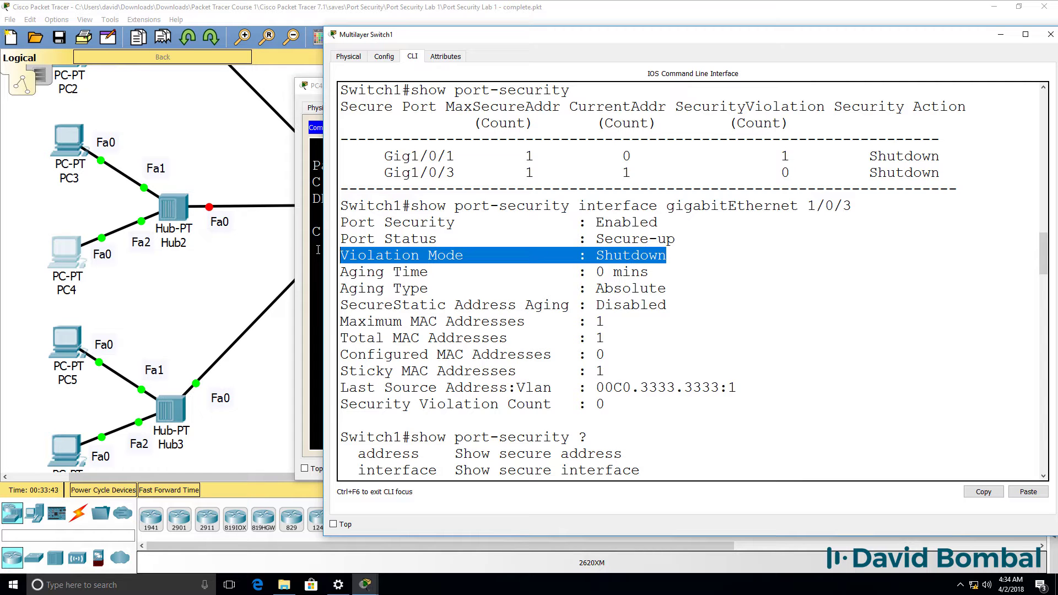
{"action": "left_click_drag", "start_coordinate": [676, 239], "coordinate": [334, 239]}
Return to the latest gigabitEthernet 1/0/3 output, recheck the violation mode, and inspect the G1/0/3 link in the topology.
{"action": "scroll", "coordinate": [508, 292], "scroll_direction": "down", "scroll_amount": 15}
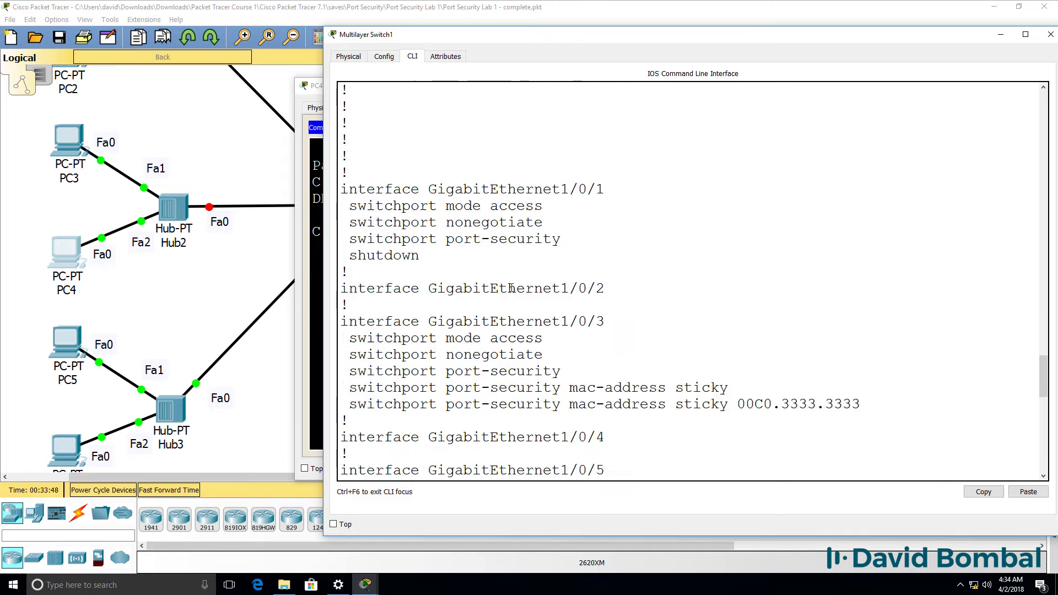
{"action": "left_click_drag", "start_coordinate": [348, 189], "coordinate": [651, 322]}
{"action": "left_click", "coordinate": [651, 339]}
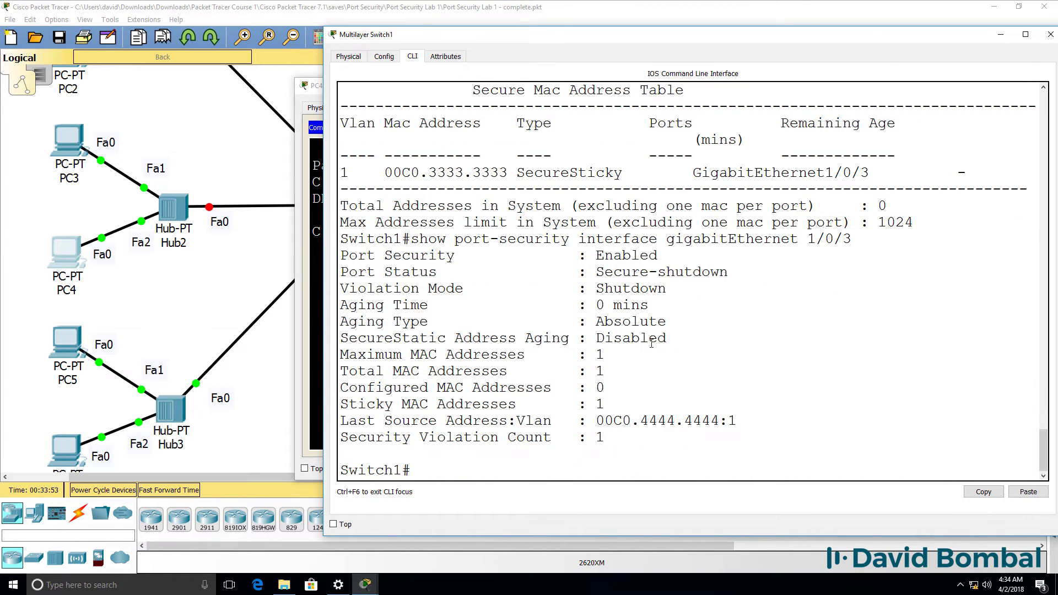
{"action": "left_click_drag", "start_coordinate": [677, 288], "coordinate": [301, 284]}
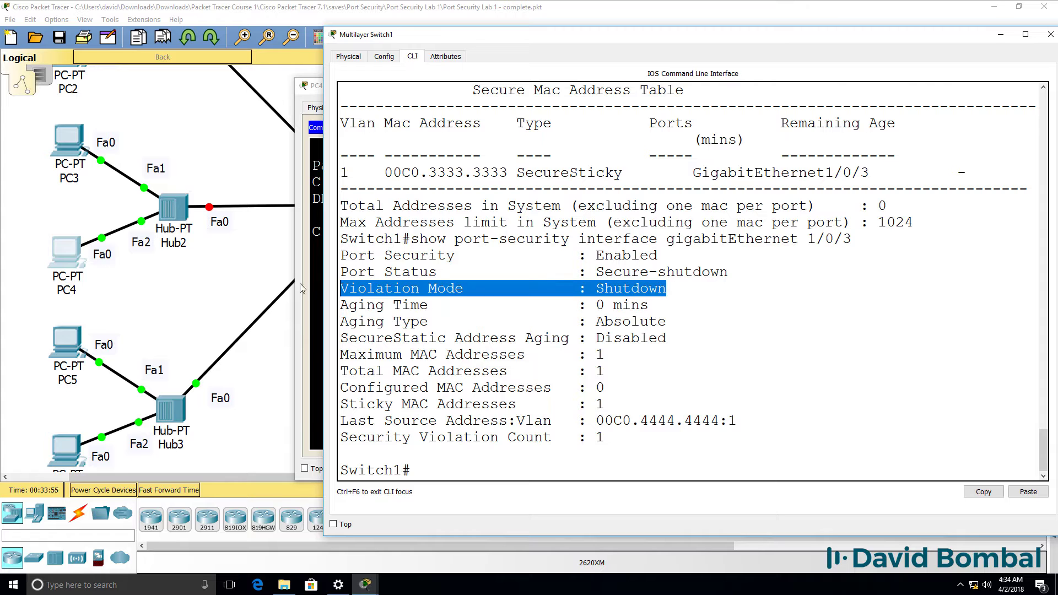
{"action": "left_click", "coordinate": [212, 286]}
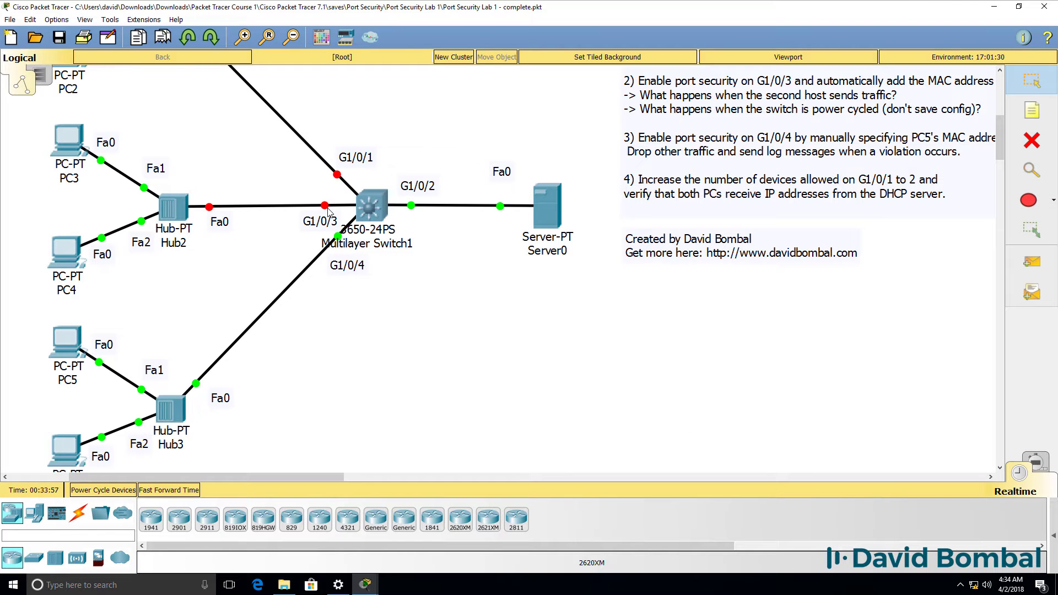
Return to Multilayer Switch1's CLI and page through the running configuration to the GigabitEthernet1/0/3 section with sh run.
{"action": "mouse_move", "coordinate": [365, 584]}
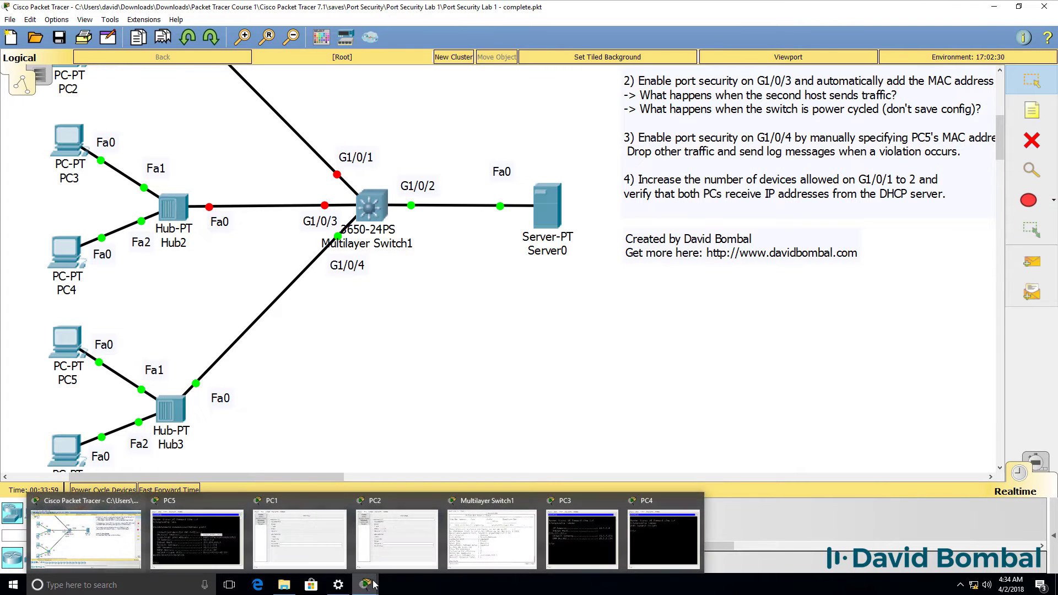
{"action": "left_click", "coordinate": [492, 529]}
{"action": "left_click", "coordinate": [630, 467]}
{"action": "type", "text": "sh run"}
{"action": "key", "text": "Return"}
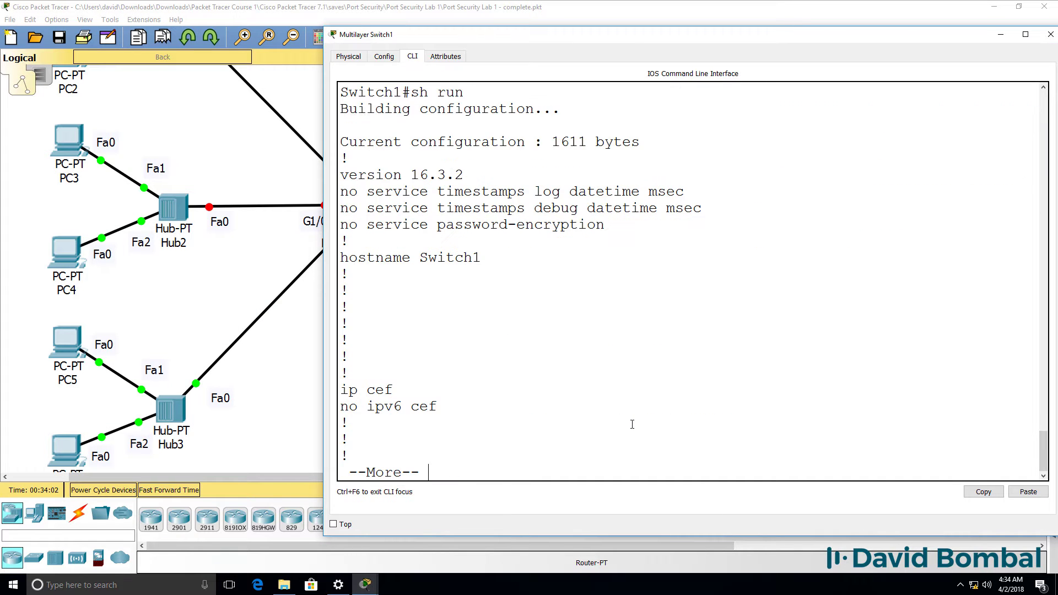
{"action": "key", "text": "space"}
{"action": "key", "text": "space"}
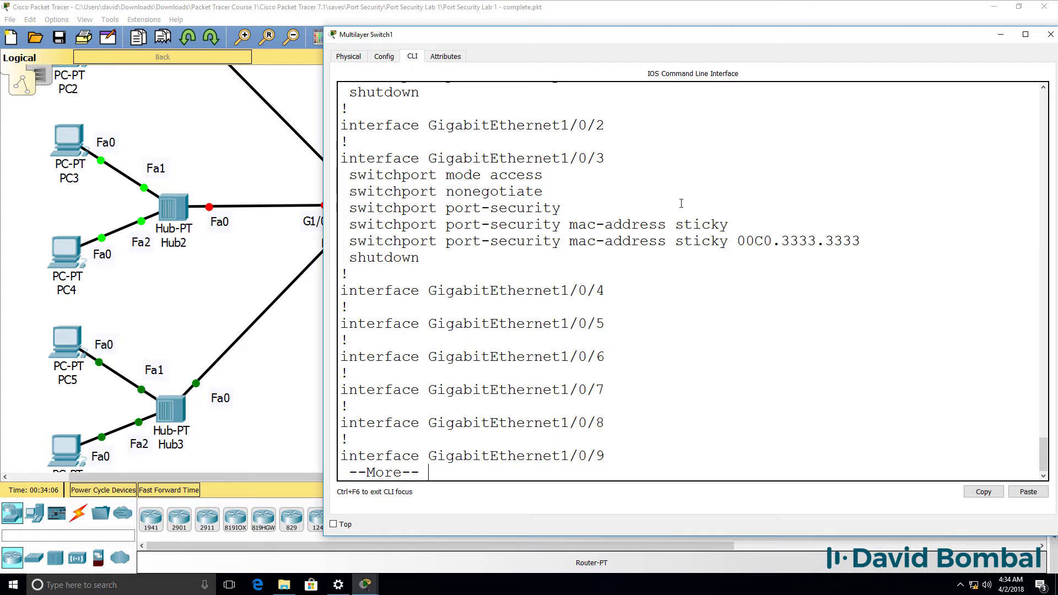
Copy the "switchport port-security mac-address sticky 00C0.3333.3333" line under GigabitEthernet1/0/3.
{"action": "left_click_drag", "start_coordinate": [861, 241], "coordinate": [325, 238]}
{"action": "key", "text": "ctrl+c"}
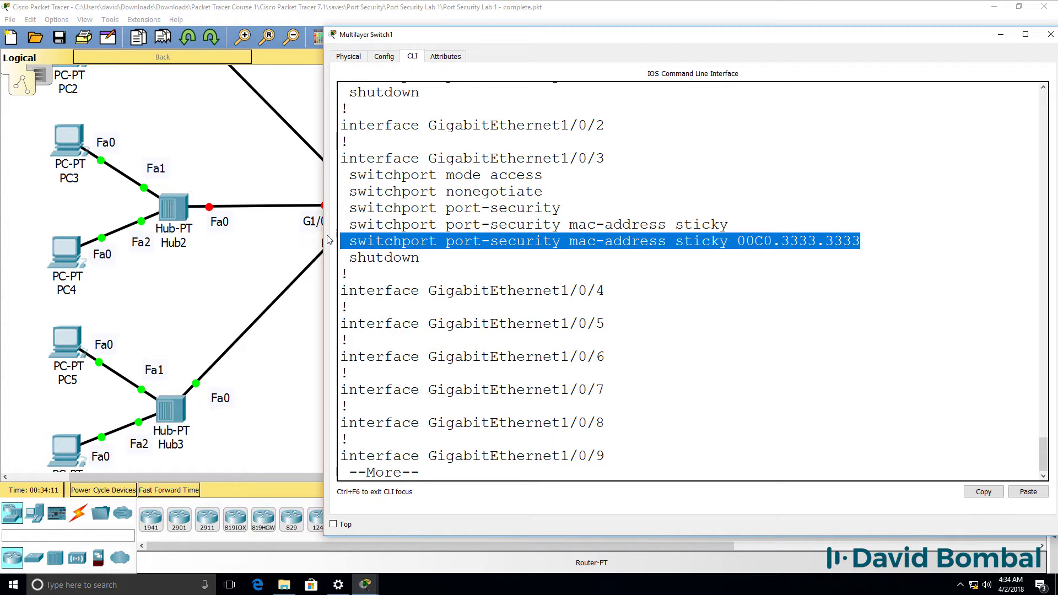
{"action": "right_click", "coordinate": [409, 252]}
{"action": "left_click", "coordinate": [435, 258]}
Remove the copied sticky MAC line from interface g1/0/3 with a no command and end configuration mode.
{"action": "type", "text": "qconf t"}
{"action": "key", "text": "Return"}
{"action": "type", "text": "int g1/"}
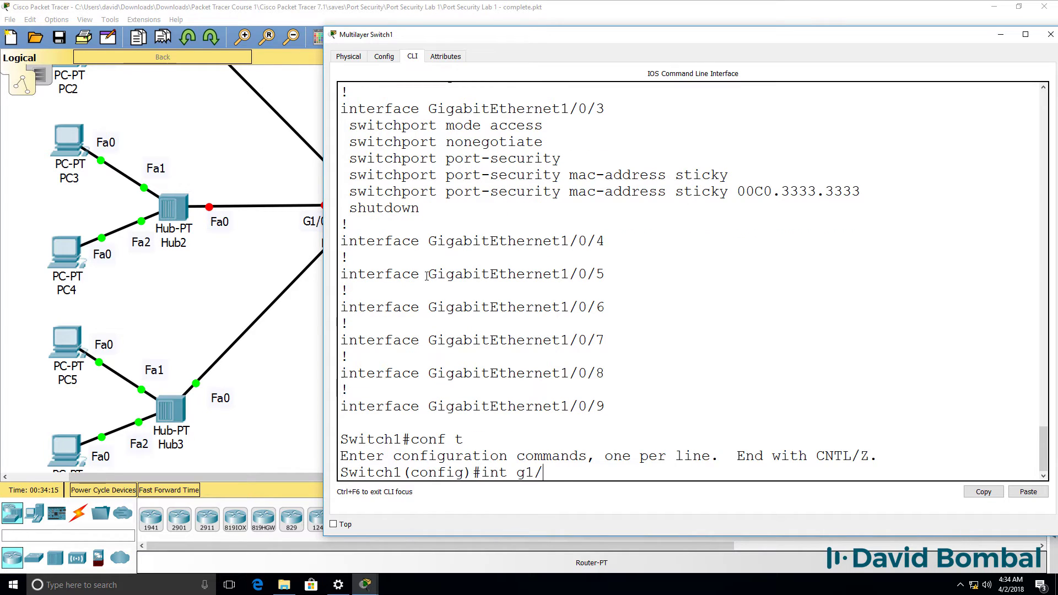
{"action": "type", "text": "0/3"}
{"action": "key", "text": "Return"}
{"action": "type", "text": "no"}
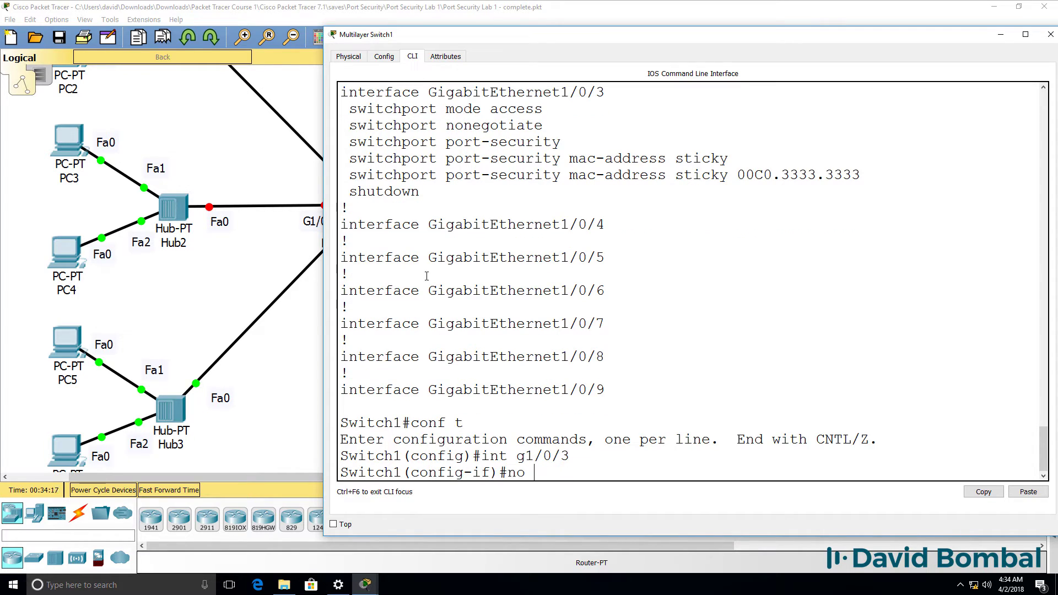
{"action": "right_click", "coordinate": [747, 275]}
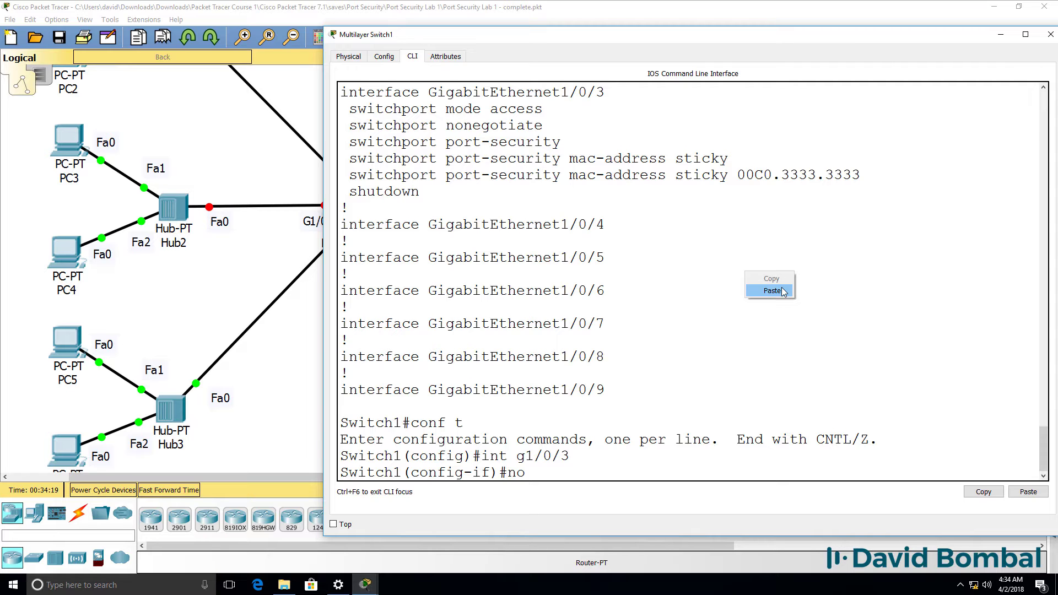
{"action": "left_click", "coordinate": [770, 292]}
{"action": "key", "text": "Return"}
{"action": "type", "text": "end"}
{"action": "key", "text": "Return"}
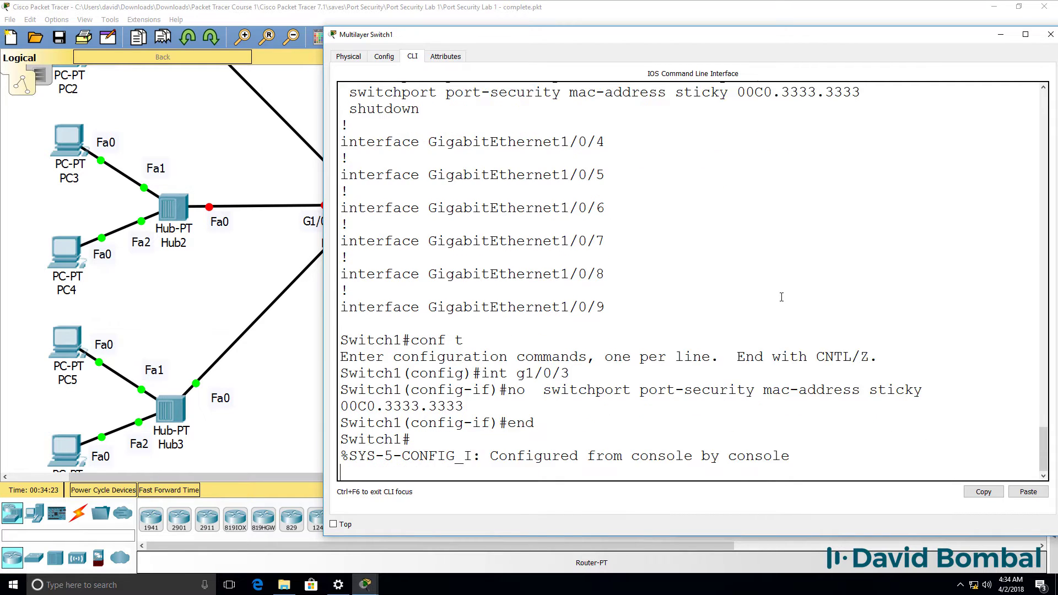
Display the running configuration again and review the port-security lines left under GigabitEthernet1/0/3.
{"action": "key", "text": "Return"}
{"action": "type", "text": "sh run"}
{"action": "key", "text": "Return"}
{"action": "key", "text": "space"}
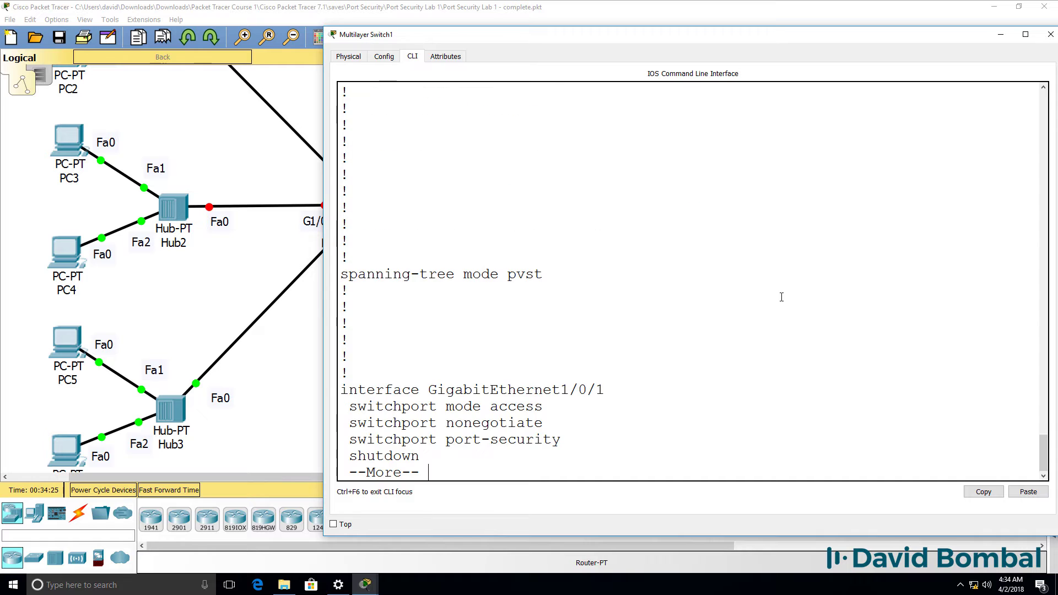
{"action": "key", "text": "space"}
Quit the paged output and try to bring interface g1/0/3 back up with no shut.
{"action": "type", "text": "qconf t"}
{"action": "key", "text": "Return"}
{"action": "type", "text": "int s1/0"}
{"action": "key", "text": "BackSpace"}
{"action": "key", "text": "BackSpace"}
{"action": "key", "text": "BackSpace"}
{"action": "key", "text": "BackSpace"}
{"action": "type", "text": "g1/0/3"}
{"action": "key", "text": "Return"}
{"action": "type", "text": "no shut"}
{"action": "key", "text": "Return"}
{"action": "key", "text": "Return"}
End configuration mode and save the switch configuration with wr.
{"action": "type", "text": "end"}
{"action": "key", "text": "Return"}
{"action": "type", "text": "wr"}
{"action": "key", "text": "Return"}
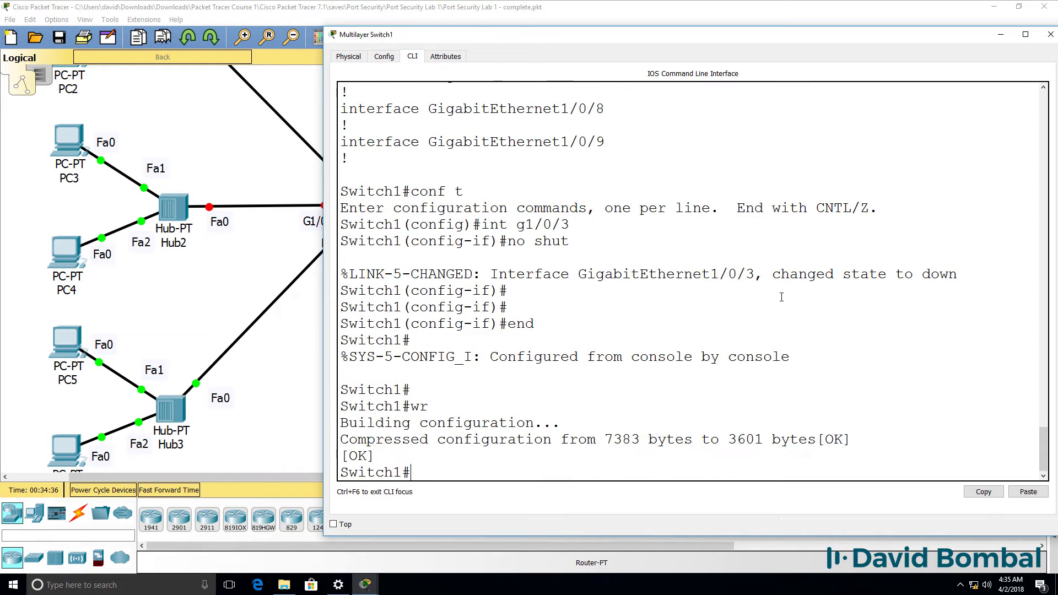
Run sh run once more and check whether GigabitEthernet1/0/3 still contains shutdown or a sticky MAC entry.
{"action": "key", "text": "Return"}
{"action": "key", "text": "Return"}
{"action": "key", "text": "Return"}
{"action": "type", "text": "sh run"}
{"action": "key", "text": "Return"}
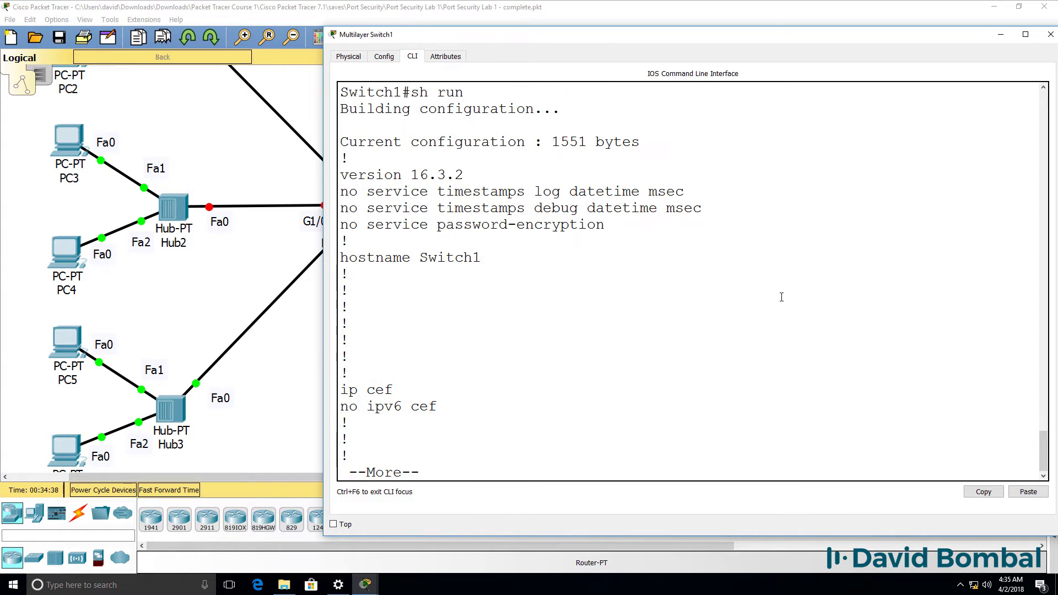
{"action": "key", "text": "space"}
{"action": "key", "text": "space"}
Bounce interface g1/0/3 in configuration mode by issuing shut and then no shut.
{"action": "type", "text": "v"}
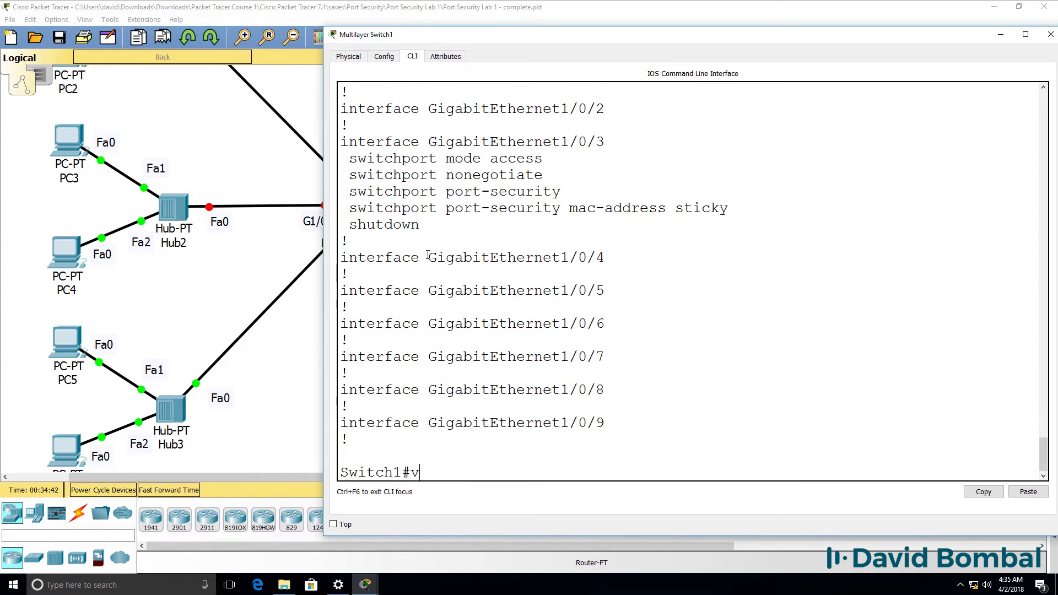
{"action": "type", "text": "ong y"}
{"action": "key", "text": "Return"}
{"action": "type", "text": "conf t"}
{"action": "key", "text": "Return"}
{"action": "type", "text": "int g/"}
{"action": "key", "text": "BackSpace"}
{"action": "type", "text": "1/0/3"}
{"action": "key", "text": "Return"}
{"action": "type", "text": "shut"}
{"action": "key", "text": "Return"}
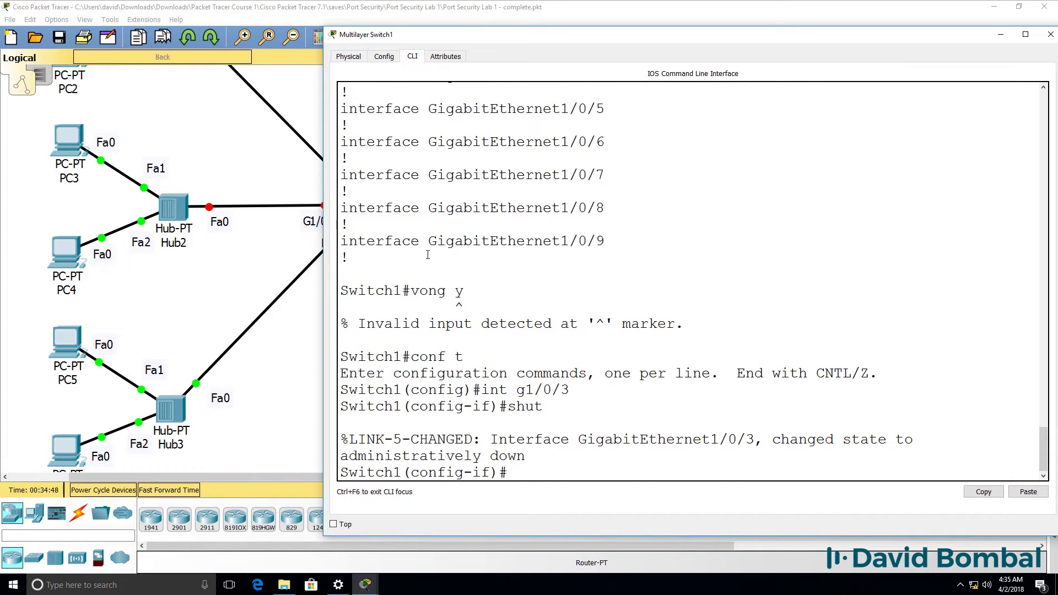
{"action": "type", "text": "no shut"}
{"action": "key", "text": "Return"}
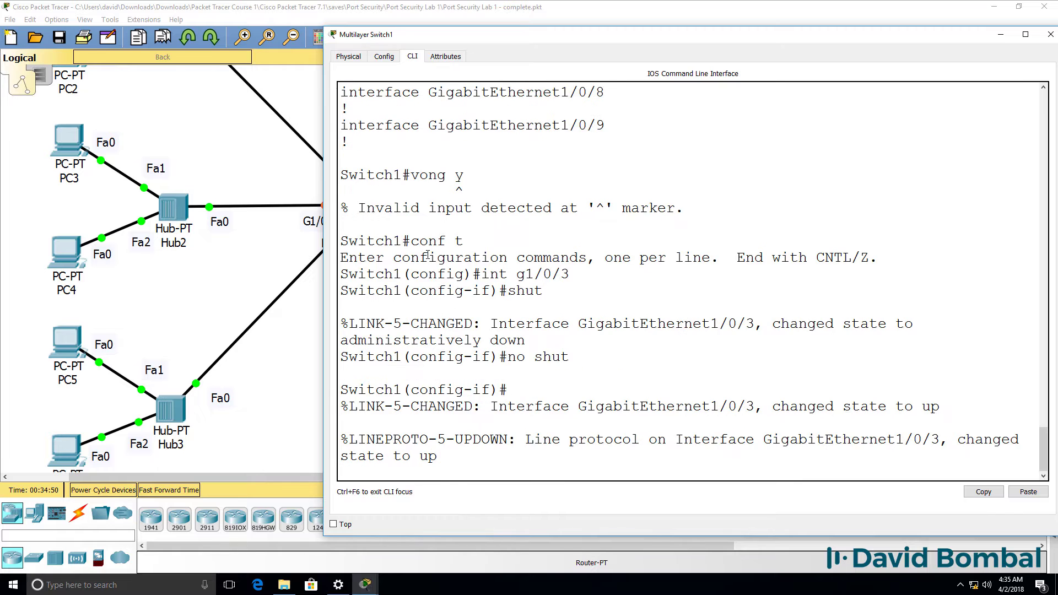
Exit to privileged mode and save the configuration again with wr now that g1/0/3 is enabled.
{"action": "type", "text": "end"}
{"action": "key", "text": "Return"}
{"action": "key", "text": "Return"}
{"action": "key", "text": "Return"}
{"action": "type", "text": "wr"}
{"action": "key", "text": "Return"}
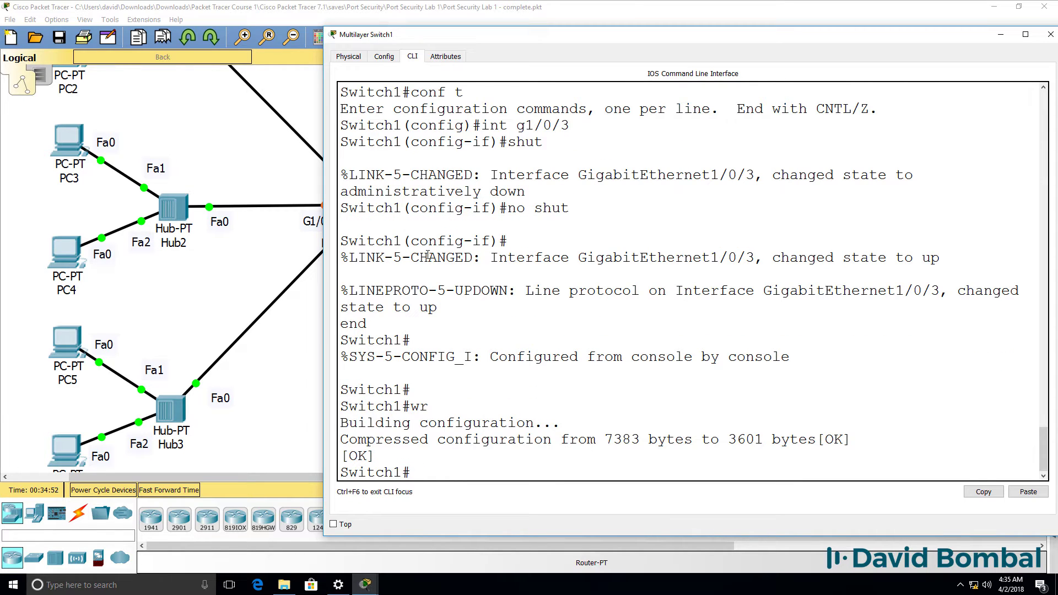
Page through the running configuration with sh run and examine the complete GigabitEthernet1/0/3 section.
{"action": "key", "text": "Return"}
{"action": "key", "text": "Return"}
{"action": "key", "text": "Return"}
{"action": "type", "text": "sh run"}
{"action": "key", "text": "Return"}
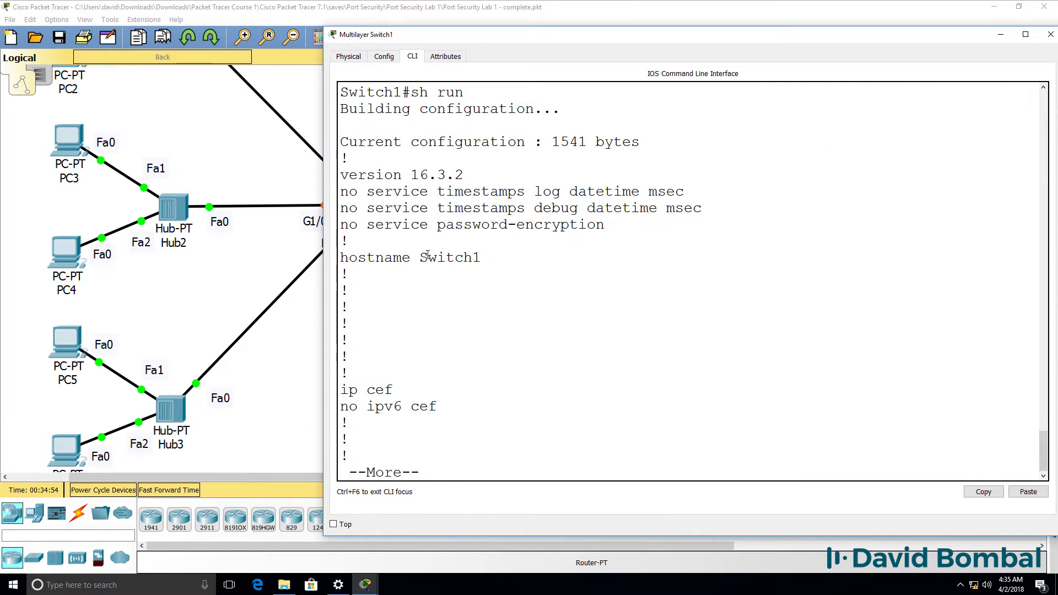
{"action": "key", "text": "space"}
{"action": "key", "text": "Return"}
{"action": "key", "text": "Return"}
{"action": "key", "text": "Return"}
{"action": "key", "text": "Return"}
{"action": "key", "text": "Return"}
{"action": "key", "text": "Return"}
{"action": "key", "text": "Return"}
{"action": "key", "text": "Return"}
{"action": "key", "text": "Return"}
{"action": "key", "text": "Return"}
{"action": "key", "text": "Return"}
{"action": "key", "text": "Return"}
{"action": "key", "text": "Return"}
{"action": "key", "text": "Return"}
{"action": "key", "text": "Return"}
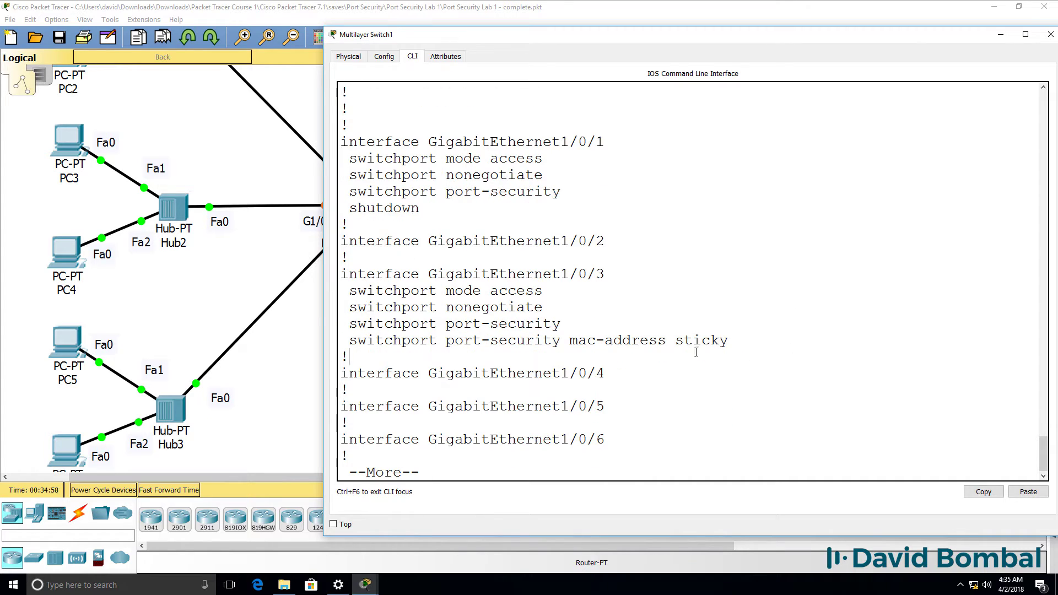
{"action": "left_click_drag", "start_coordinate": [706, 354], "coordinate": [218, 272]}
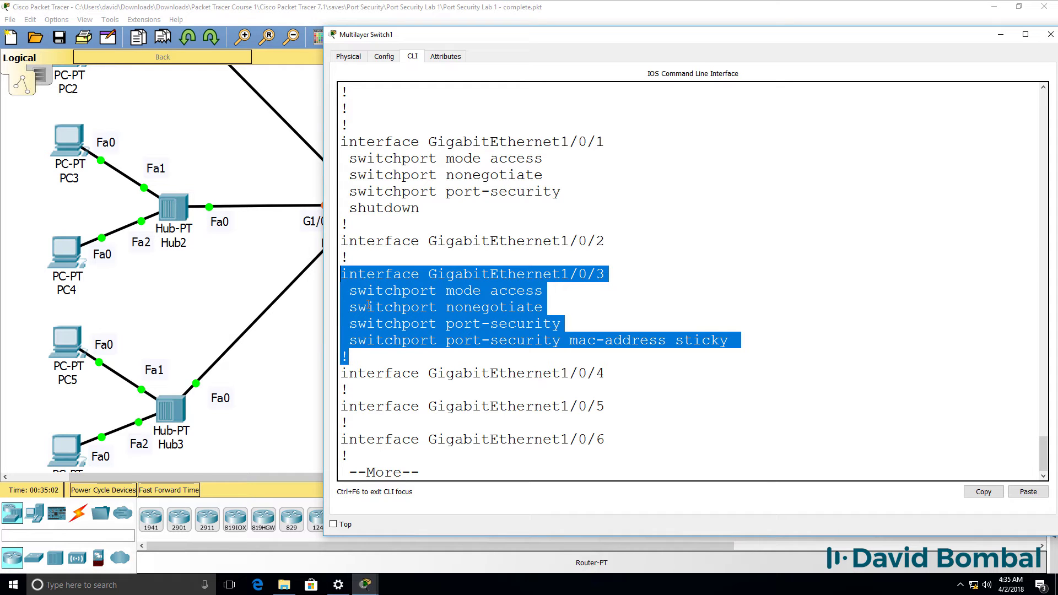
Quit the configuration output and run sh port-security to inspect the Gig1/0/3 address count.
{"action": "left_click", "coordinate": [479, 346]}
{"action": "type", "text": "qsh por"}
{"action": "type", "text": "t"}
{"action": "key", "text": "Tab"}
{"action": "key", "text": "Return"}
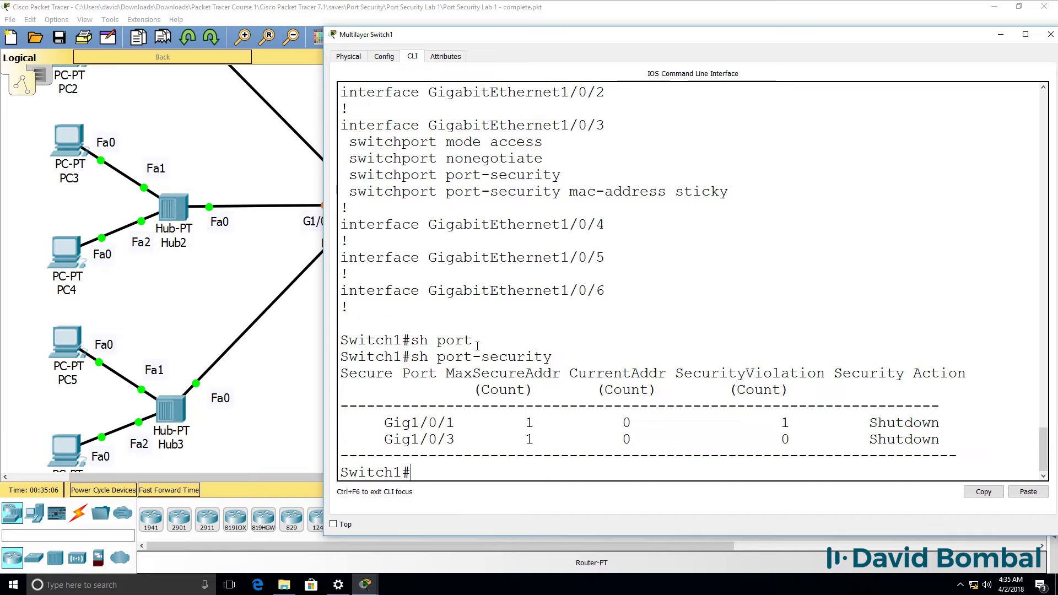
{"action": "left_click_drag", "start_coordinate": [634, 436], "coordinate": [369, 439]}
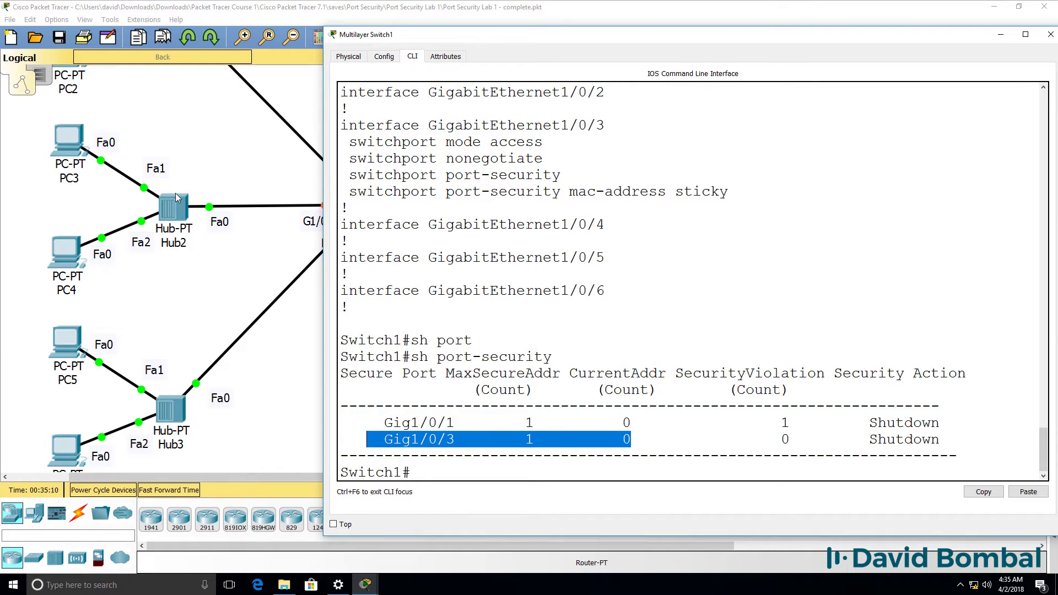
Send traffic from PC3 with ipconfig /renew and rerun sh port-security on Switch1 to check Gig1/0/3's current address count.
{"action": "left_click", "coordinate": [67, 139]}
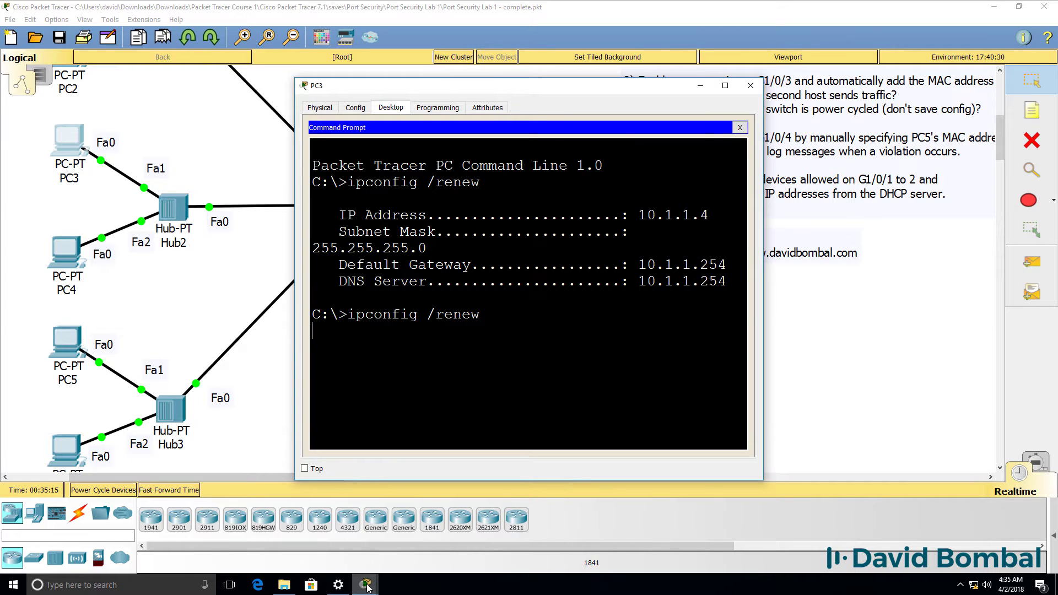
{"action": "mouse_move", "coordinate": [367, 587]}
{"action": "left_click", "coordinate": [490, 529]}
{"action": "key", "text": "Up"}
{"action": "key", "text": "Return"}
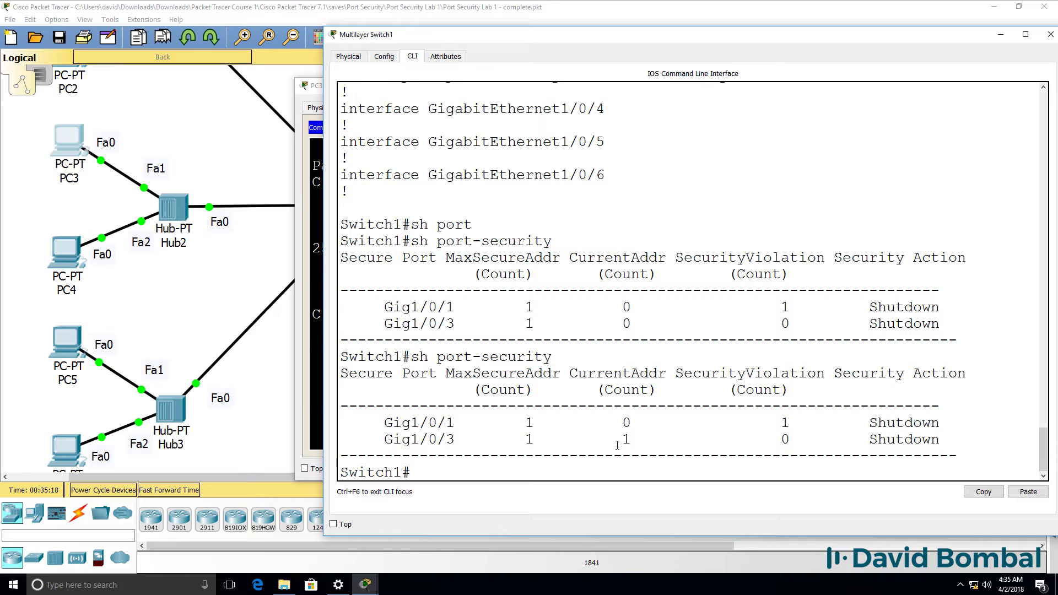
{"action": "left_click_drag", "start_coordinate": [622, 440], "coordinate": [645, 442]}
Run sh port-security int g1/0/3 and review the port status, sticky addresses and violation count.
{"action": "key", "text": "Up"}
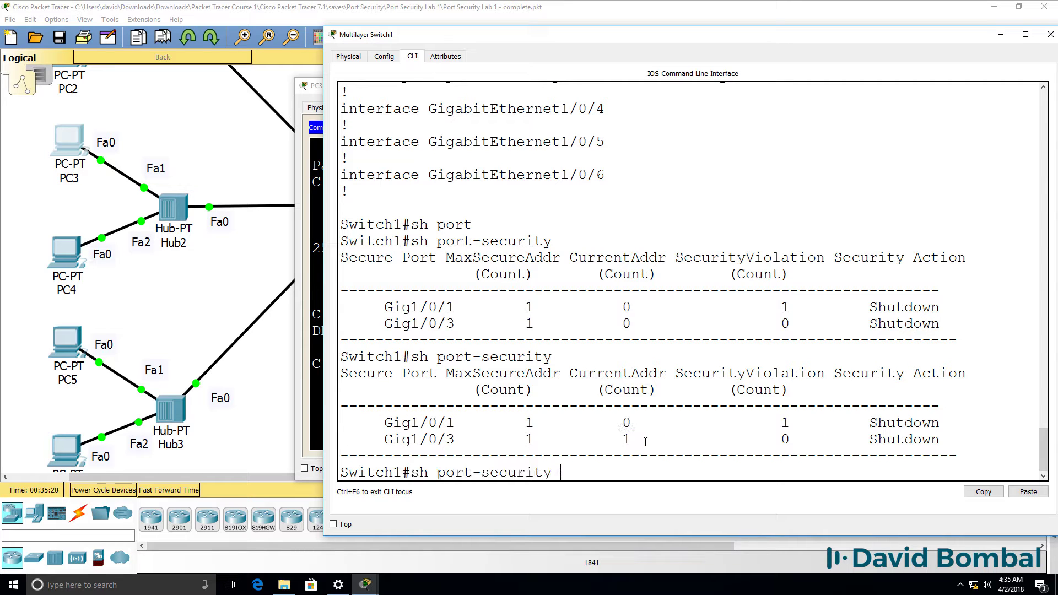
{"action": "type", "text": "int g1/0/3"}
{"action": "key", "text": "Return"}
{"action": "left_click_drag", "start_coordinate": [606, 441], "coordinate": [270, 412]}
Show the switch's MAC address table and examine the entry type listed for Gig1/0/3.
{"action": "type", "text": "sh mac"}
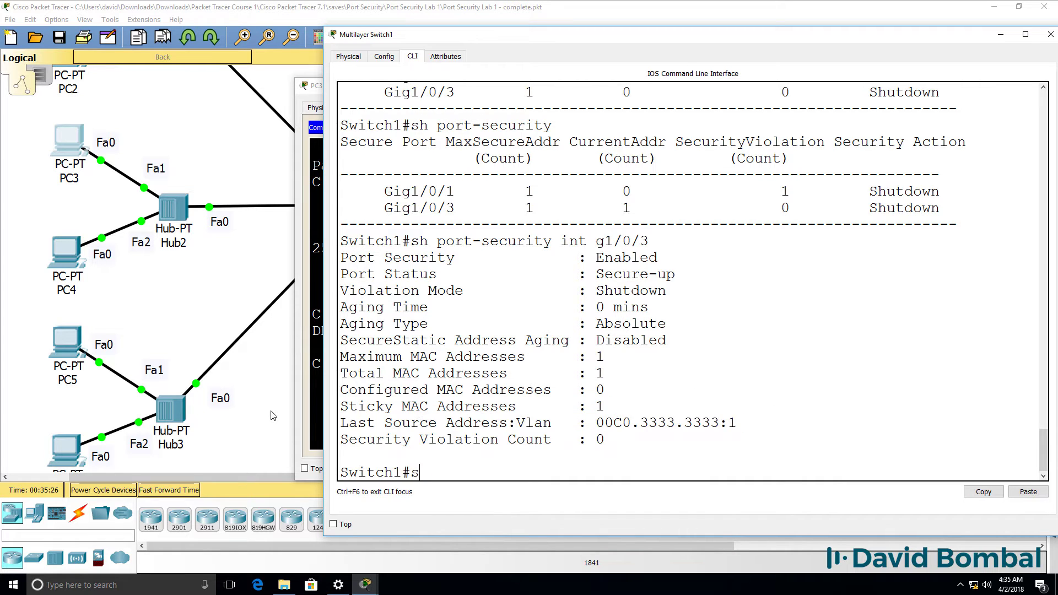
{"action": "key", "text": "Tab"}
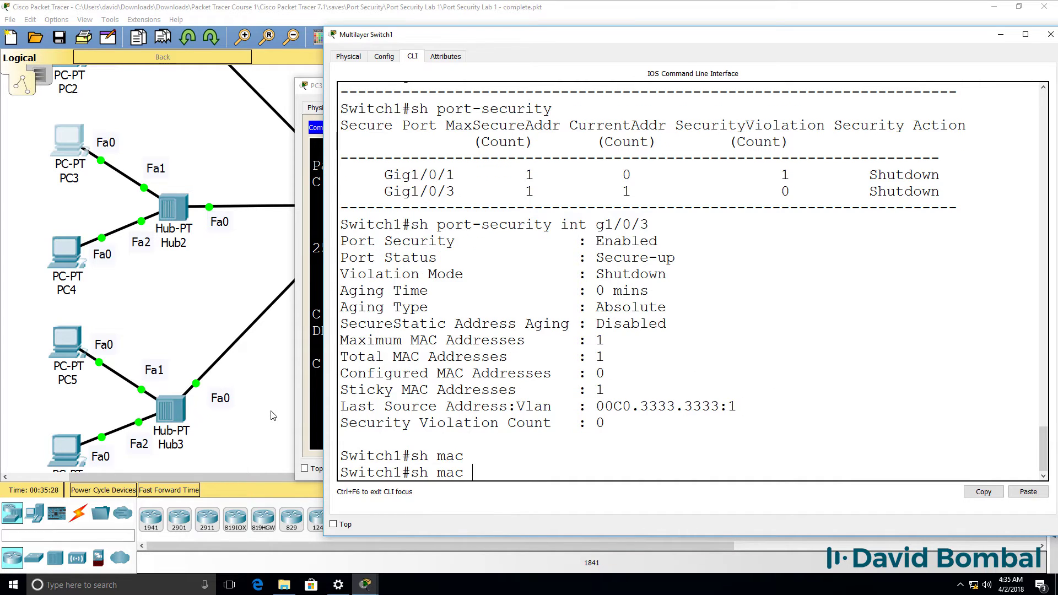
{"action": "type", "text": "ad"}
{"action": "key", "text": "Tab"}
{"action": "key", "text": "Return"}
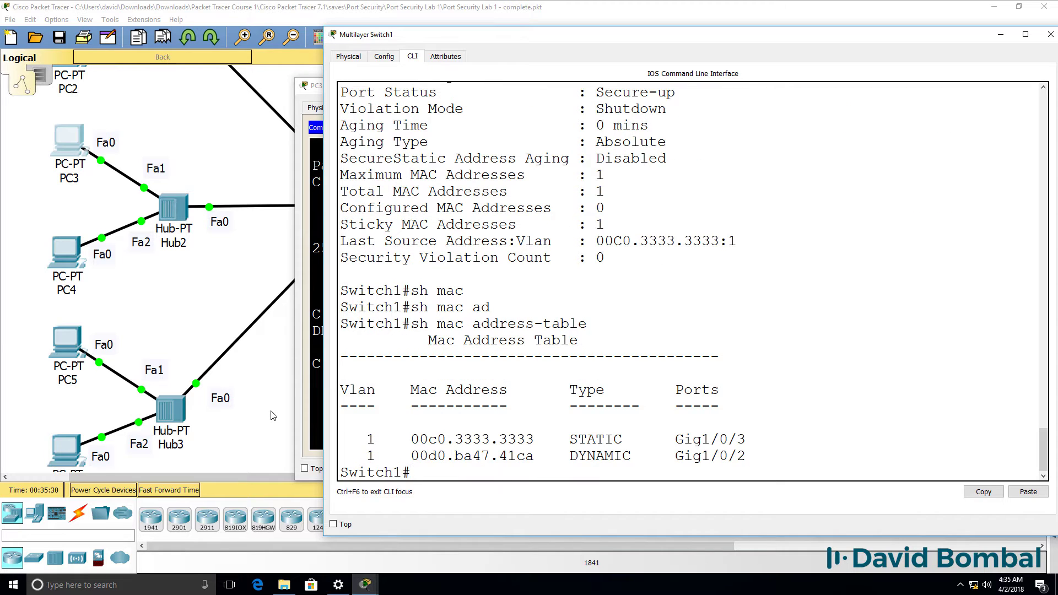
{"action": "left_click_drag", "start_coordinate": [746, 439], "coordinate": [260, 434]}
{"action": "left_click_drag", "start_coordinate": [747, 439], "coordinate": [330, 434]}
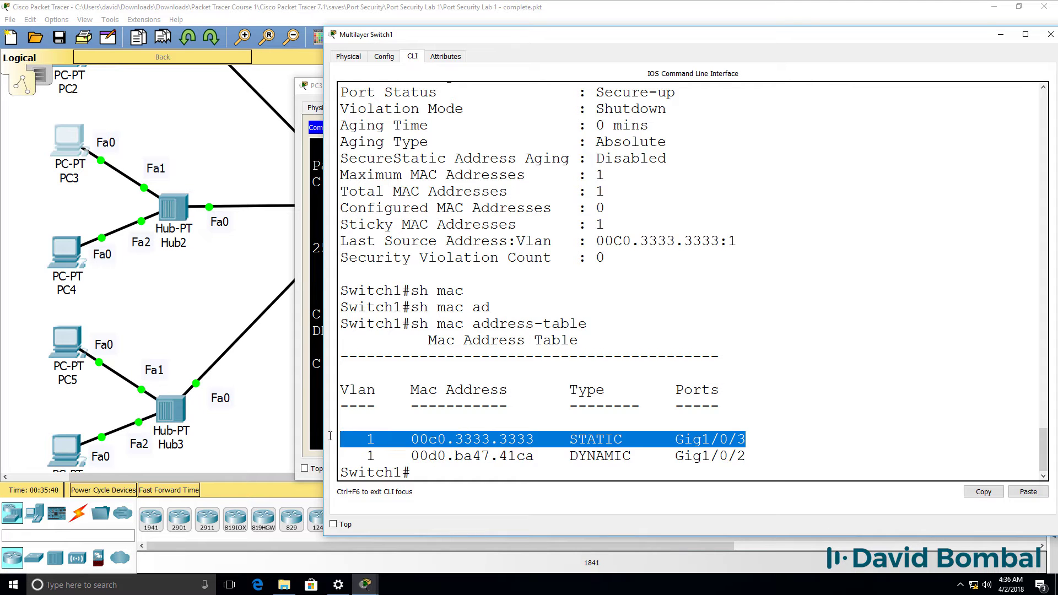
Display the running configuration and inspect the sticky MAC address lines under GigabitEthernet1/0/3.
{"action": "type", "text": "sh run"}
{"action": "key", "text": "Return"}
{"action": "key", "text": "space"}
{"action": "key", "text": "space"}
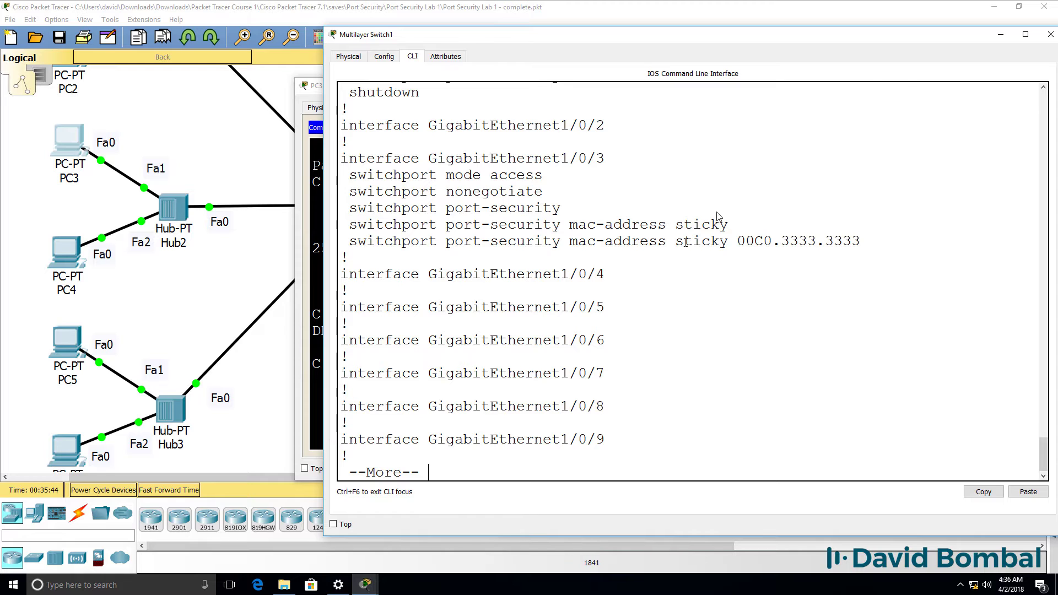
{"action": "left_click_drag", "start_coordinate": [891, 237], "coordinate": [232, 223]}
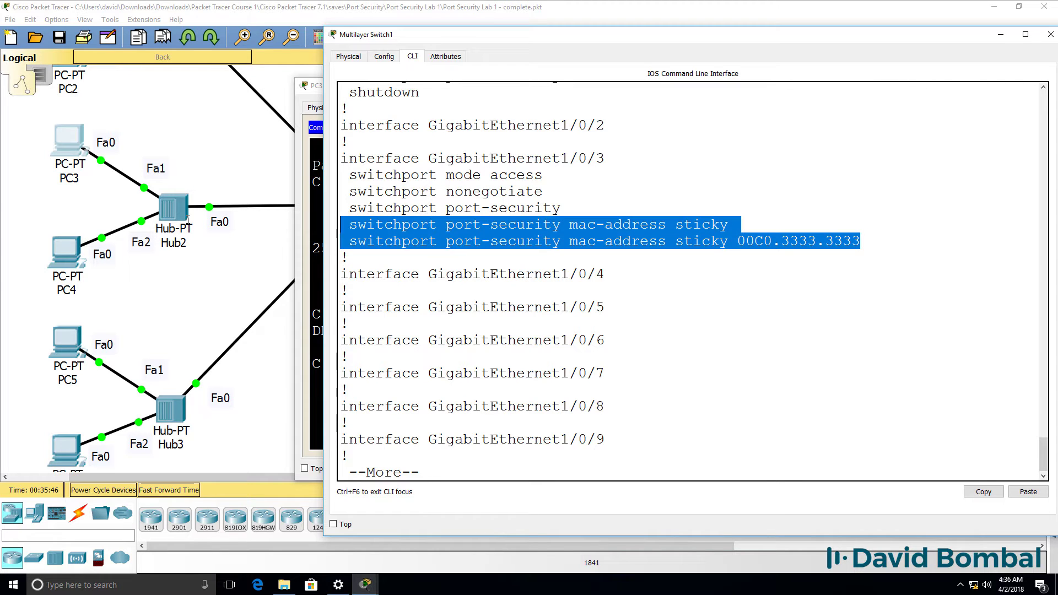
Show the startup configuration and compare its GigabitEthernet1/0/3 section with the running configuration.
{"action": "type", "text": "qsh star"}
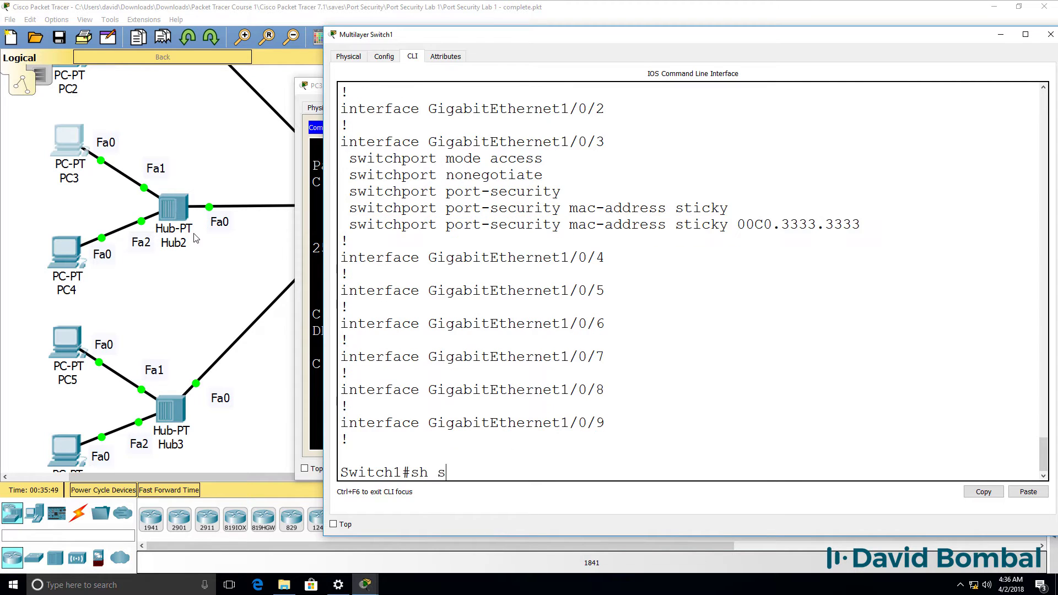
{"action": "key", "text": "Tab"}
{"action": "key", "text": "Return"}
{"action": "key", "text": "space"}
{"action": "key", "text": "space"}
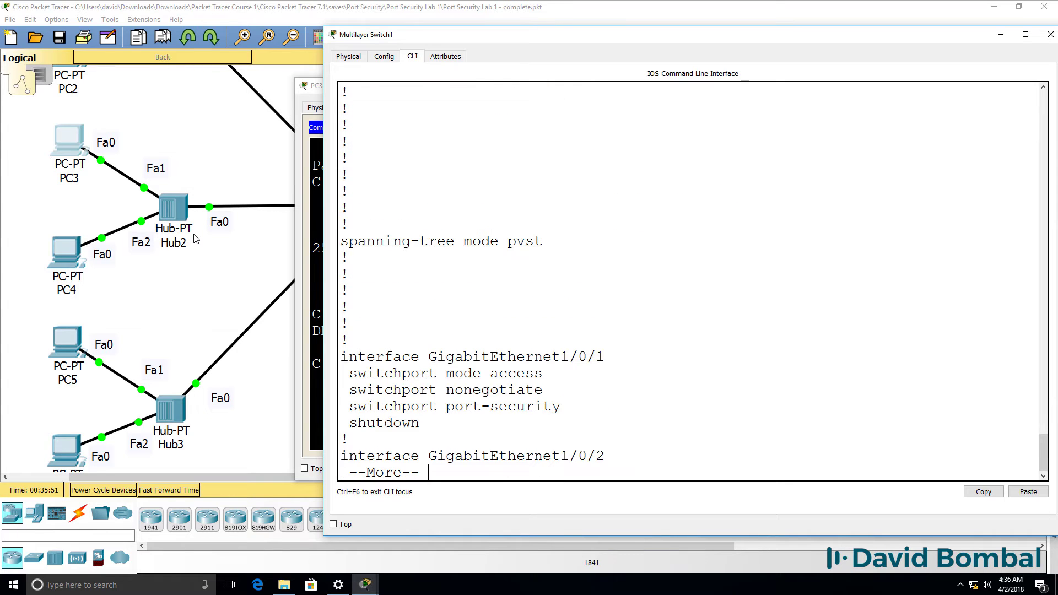
{"action": "left_click_drag", "start_coordinate": [737, 216], "coordinate": [319, 108]}
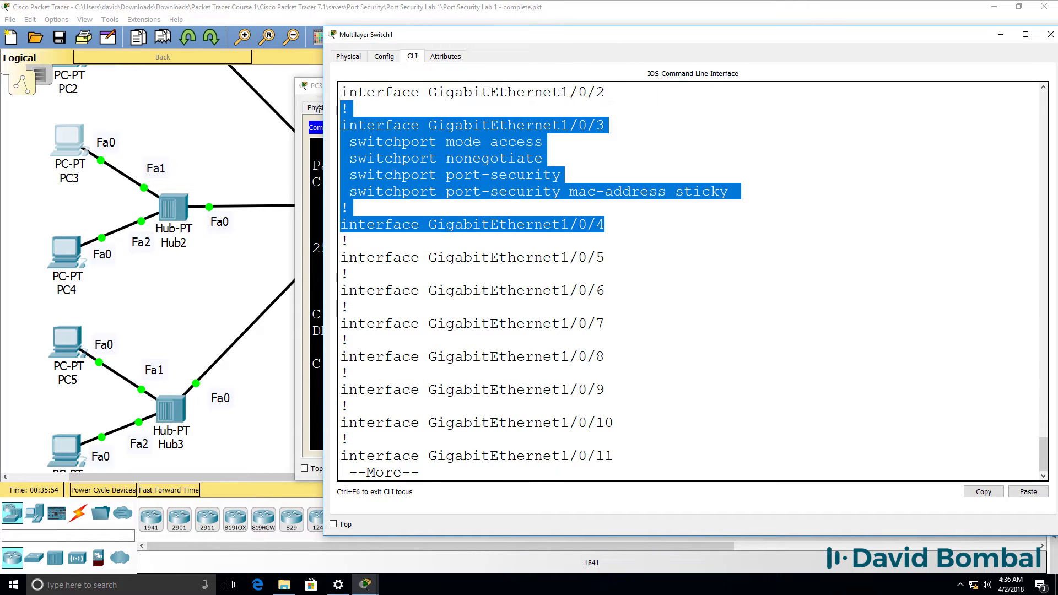
Power cycle all devices, confirming the network reset, and open Multilayer Switch1's CLI to watch it boot.
{"action": "left_click", "coordinate": [131, 490]}
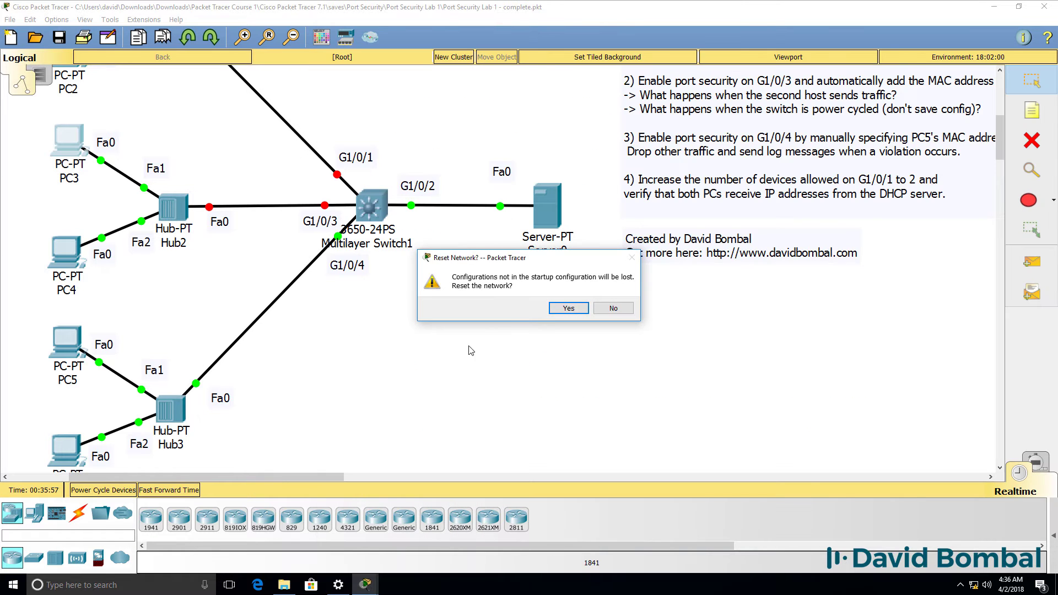
{"action": "left_click", "coordinate": [561, 314]}
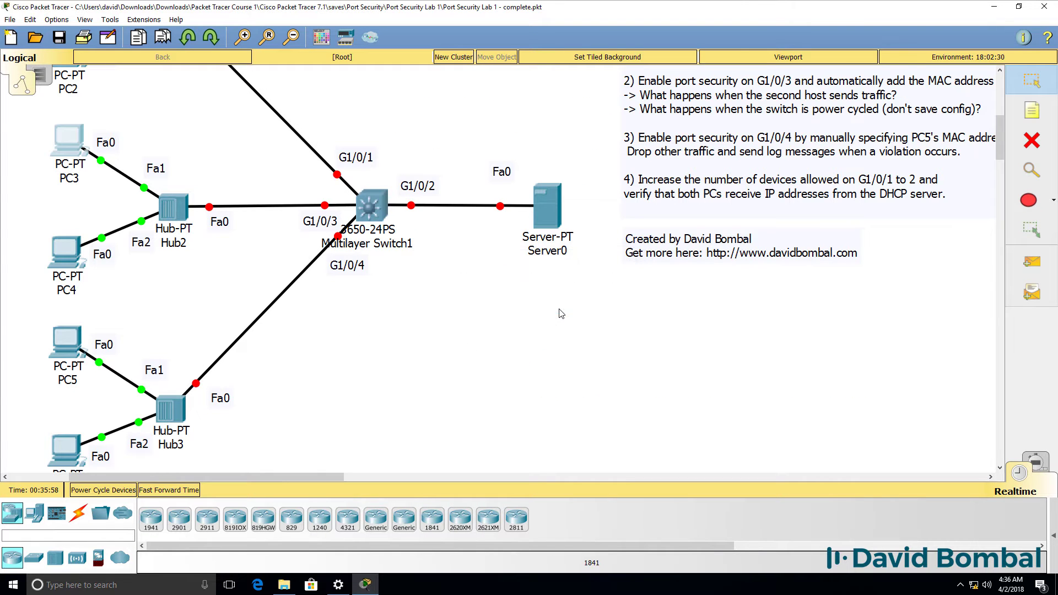
{"action": "left_click", "coordinate": [372, 205]}
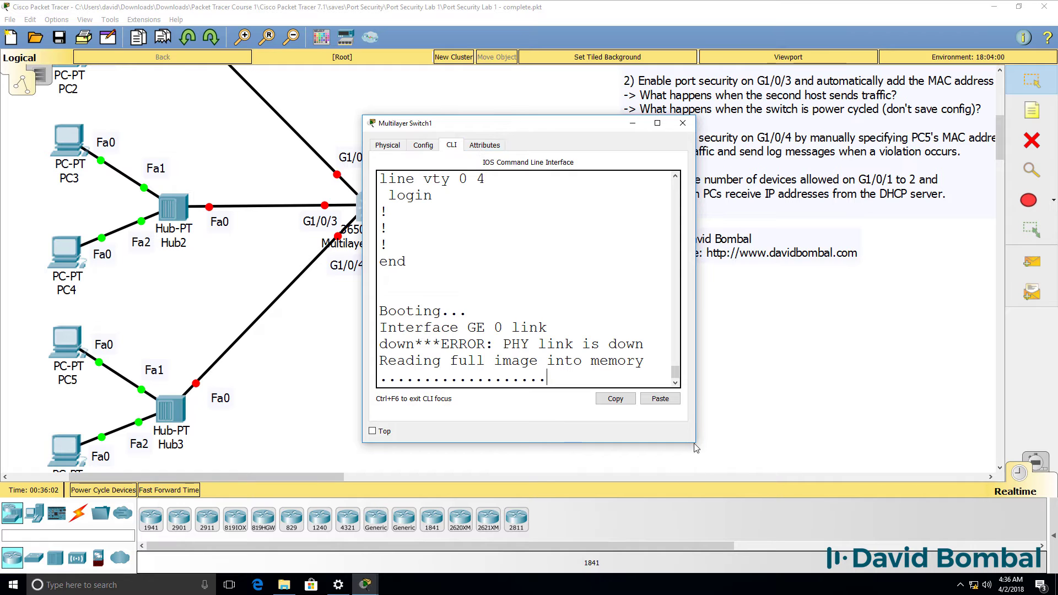
Enlarge the switch's CLI window, enter privileged mode after the reboot, and show the MAC address table.
{"action": "left_click_drag", "start_coordinate": [694, 445], "coordinate": [1035, 573]}
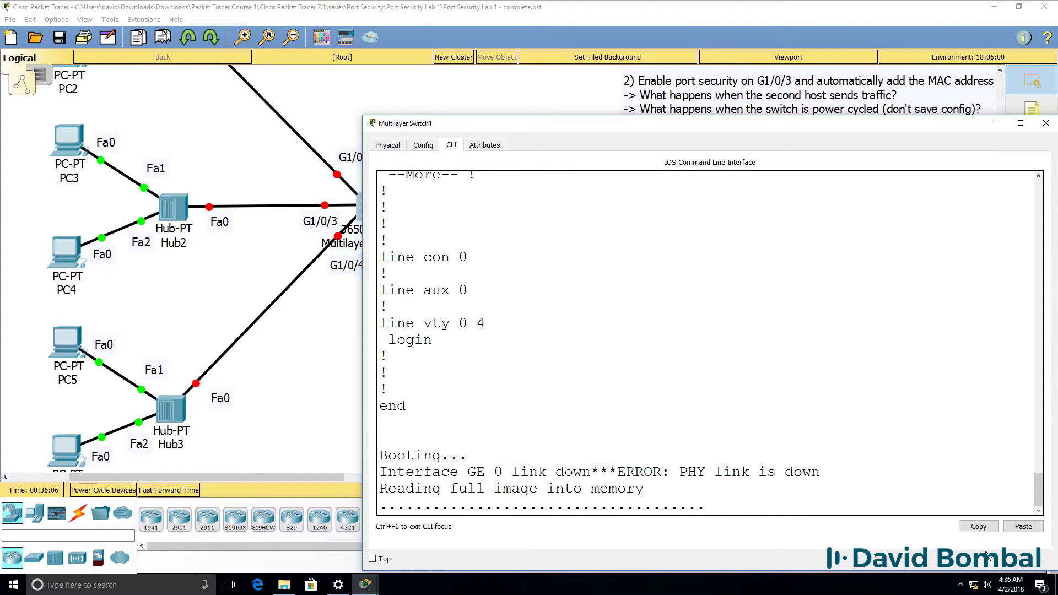
{"action": "key", "text": "Return"}
{"action": "key", "text": "Return"}
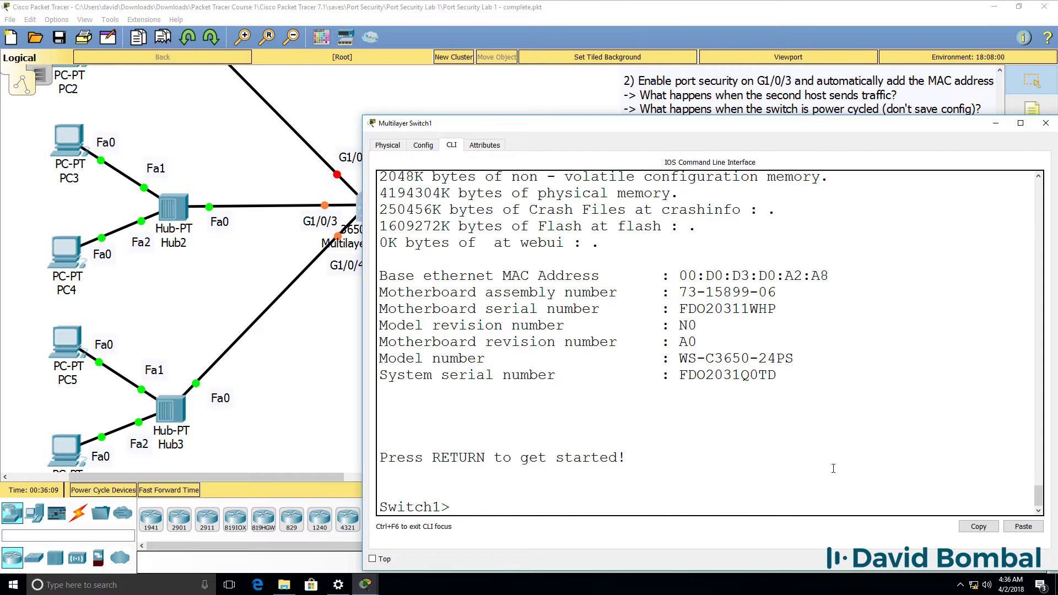
{"action": "type", "text": "en"}
{"action": "key", "text": "Return"}
{"action": "type", "text": "sh mac"}
{"action": "key", "text": "Tab"}
{"action": "type", "text": "ad"}
{"action": "key", "text": "Tab"}
{"action": "key", "text": "Return"}
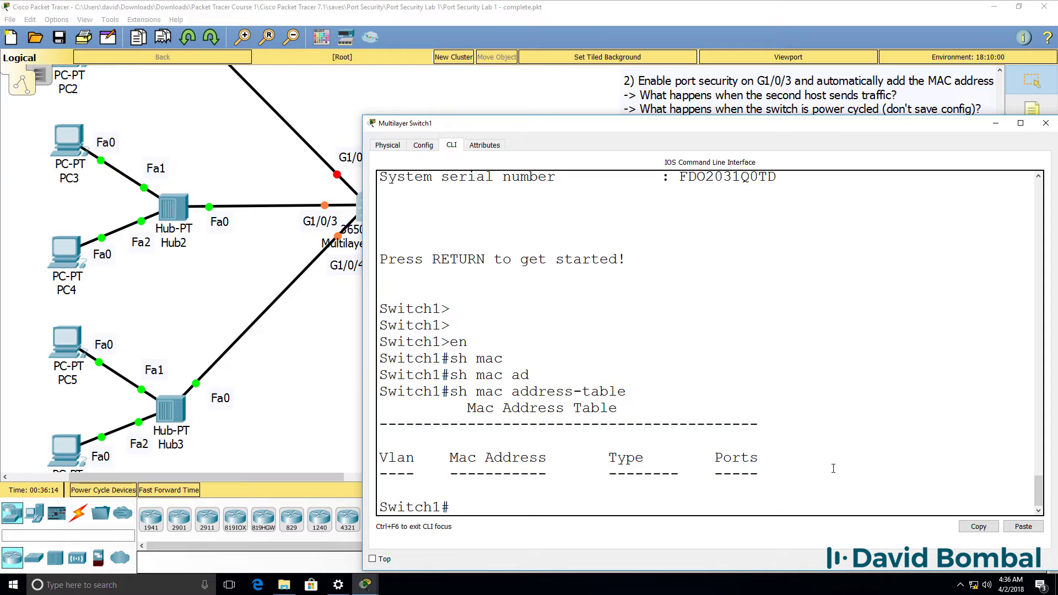
Display the running configuration and inspect the port-security lines under GigabitEthernet1/0/3 after the power cycle.
{"action": "type", "text": "sh run"}
{"action": "key", "text": "Return"}
{"action": "key", "text": "space"}
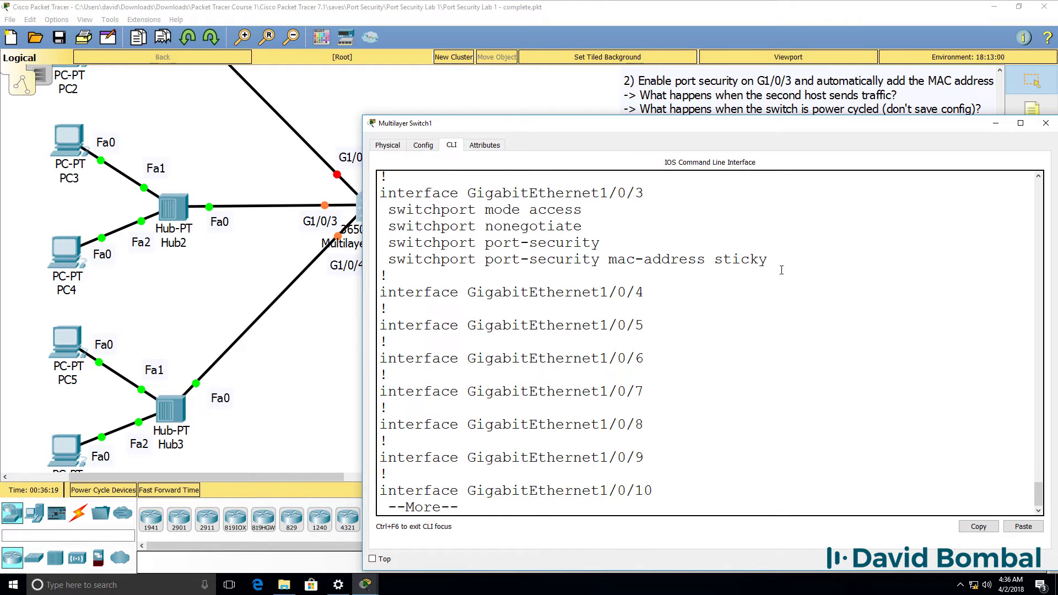
{"action": "left_click_drag", "start_coordinate": [388, 276], "coordinate": [378, 193]}
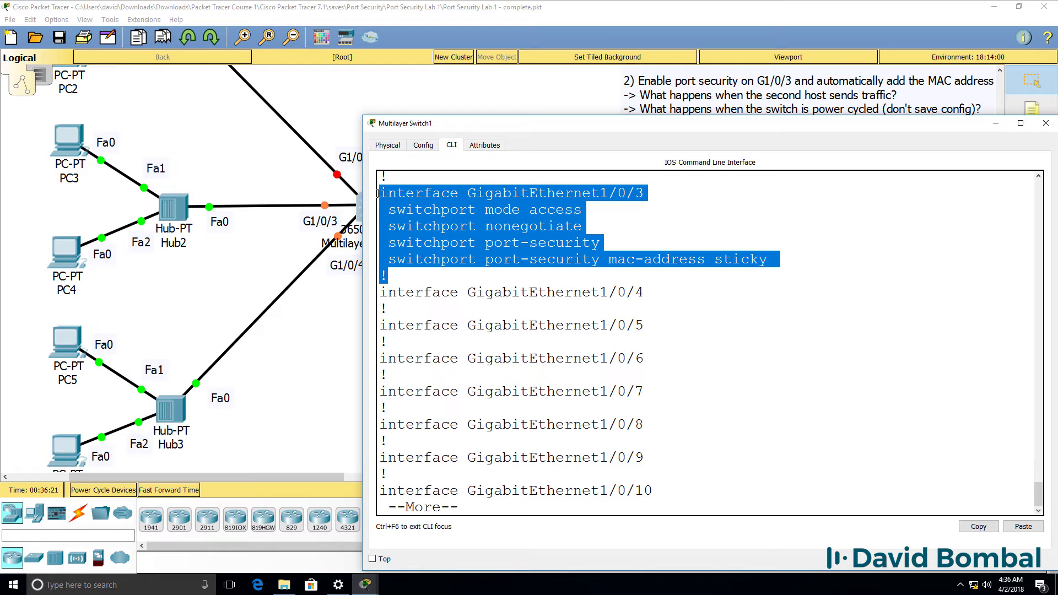
Request a new DHCP address on PC4 with ipconfig /renew from its Command Prompt.
{"action": "left_click", "coordinate": [77, 260]}
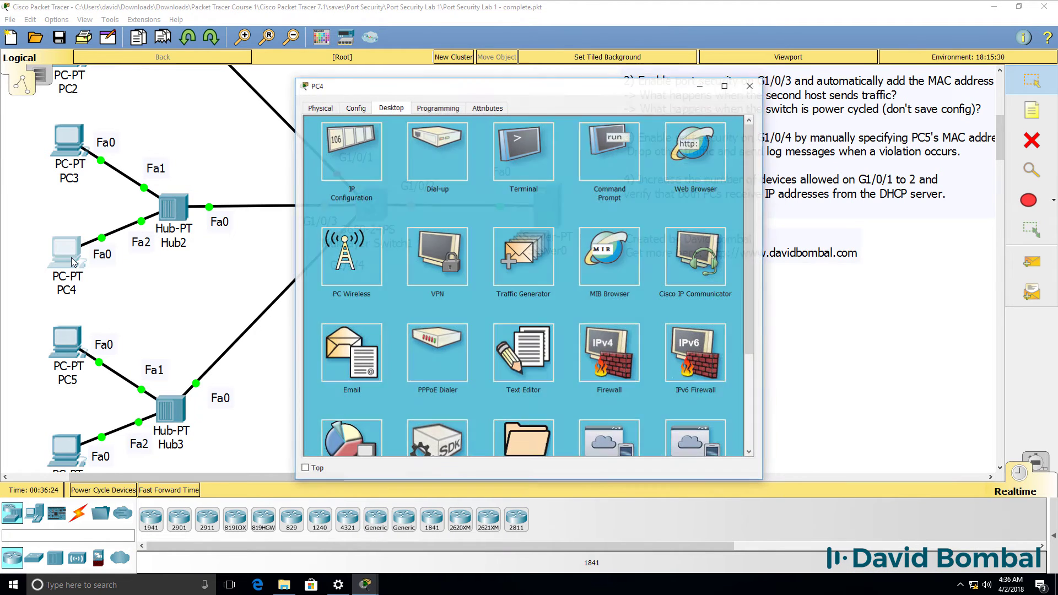
{"action": "left_click", "coordinate": [618, 157]}
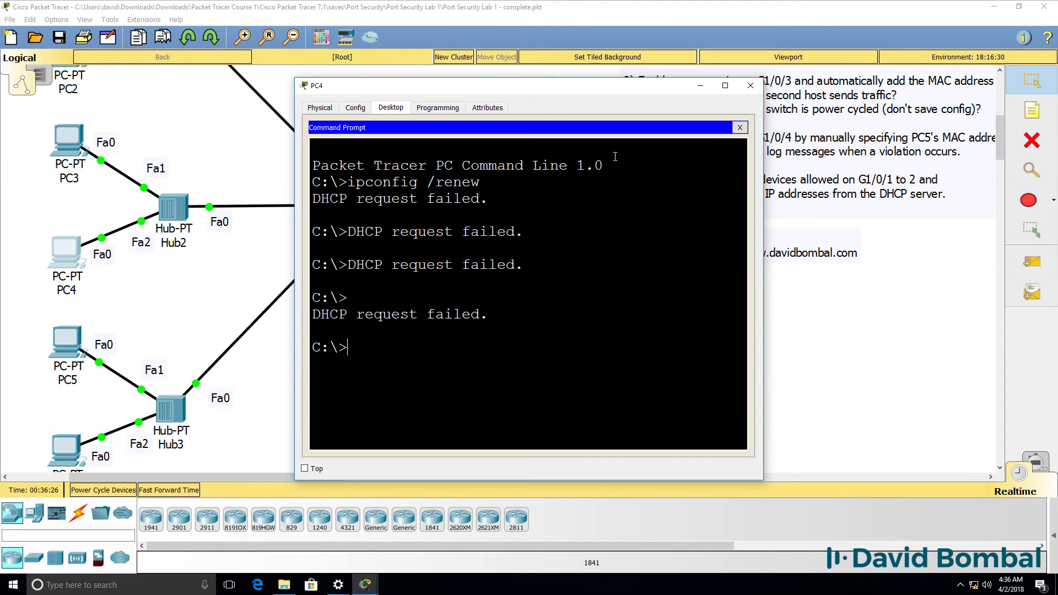
{"action": "type", "text": "ipconfig /renew"}
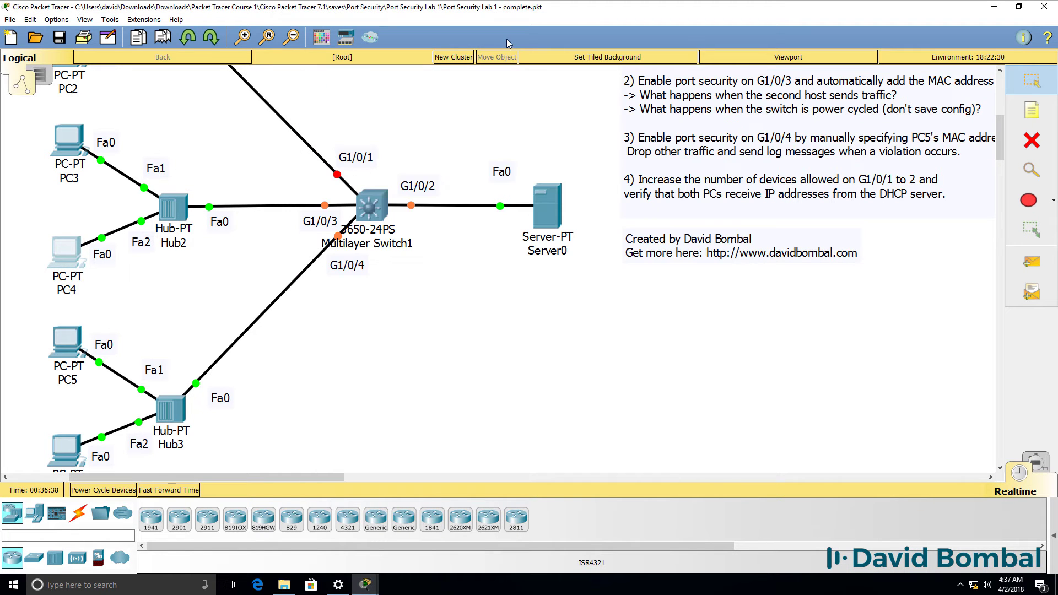
Redisplay the switch's running configuration and examine the sticky MAC address lines under GigabitEthernet1/0/3.
{"action": "left_click", "coordinate": [380, 199]}
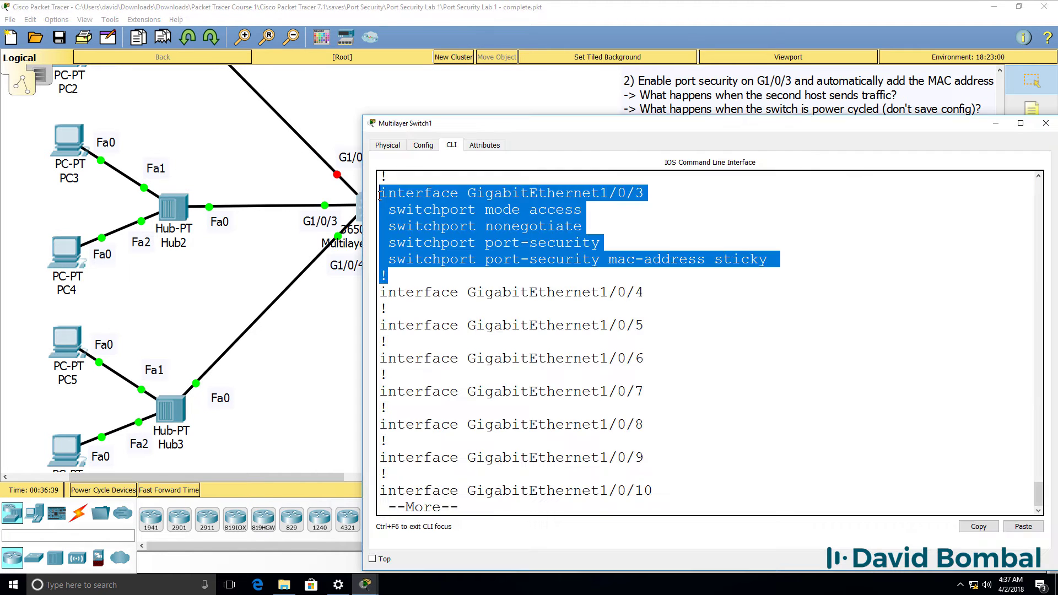
{"action": "left_click", "coordinate": [576, 335]}
{"action": "type", "text": "qsh run"}
{"action": "key", "text": "Return"}
{"action": "key", "text": "space"}
{"action": "key", "text": "space"}
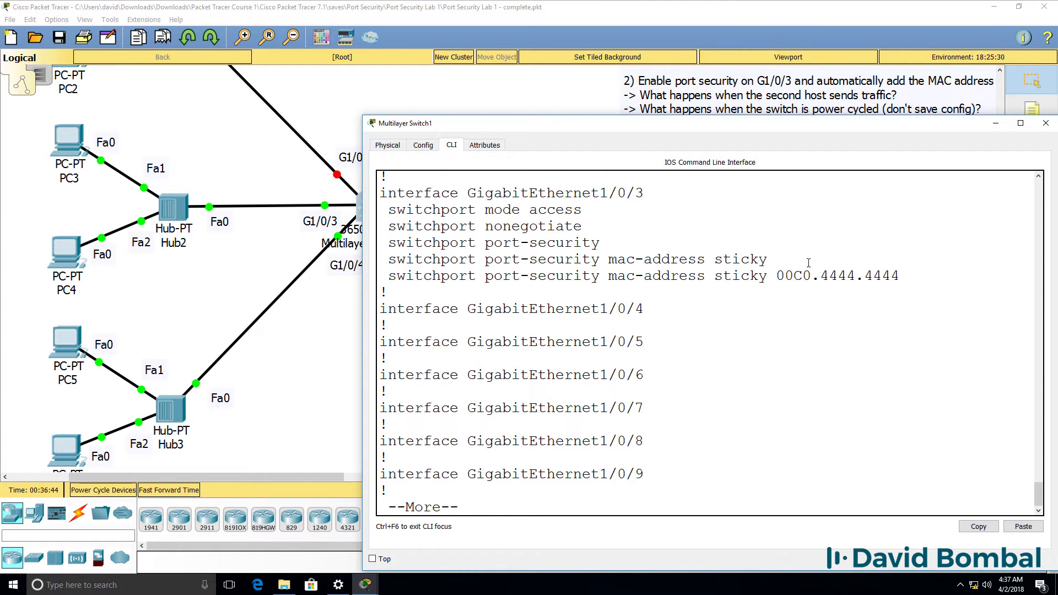
{"action": "left_click_drag", "start_coordinate": [913, 272], "coordinate": [388, 271]}
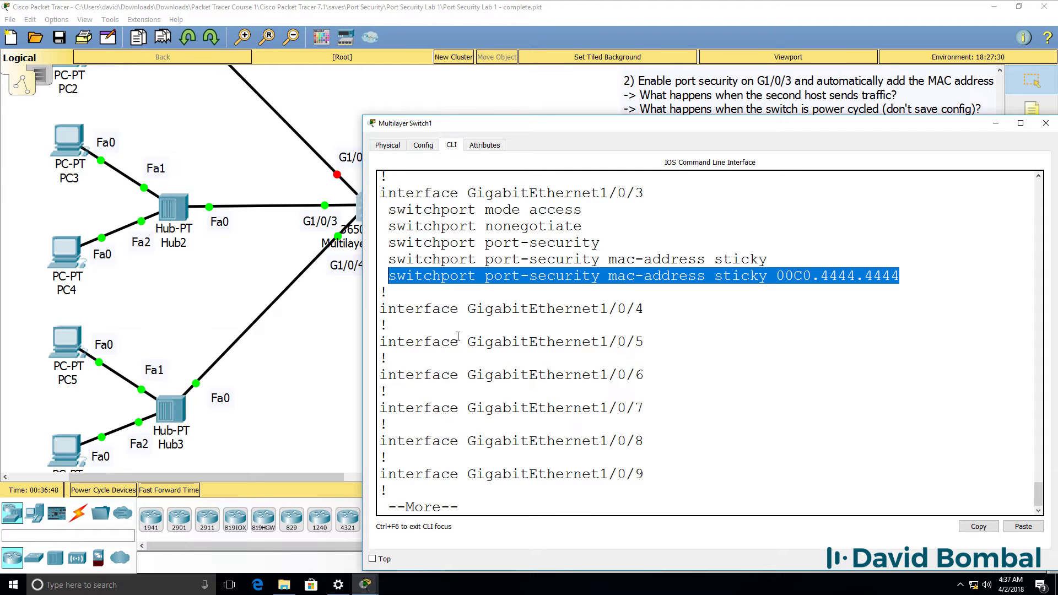
{"action": "scroll", "coordinate": [413, 297], "scroll_direction": "up", "scroll_amount": 1}
{"action": "left_click", "coordinate": [439, 318]}
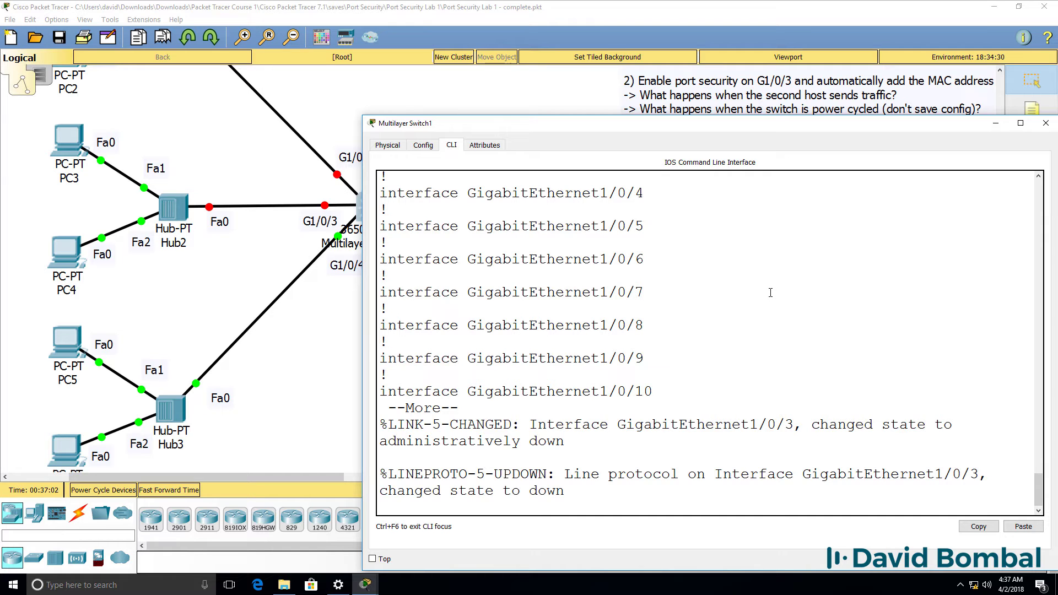
Leave the configuration listing and show the port-security summary, checking the current address count for Gig1/0/3.
{"action": "key", "text": "Return"}
{"action": "type", "text": "qsh "}
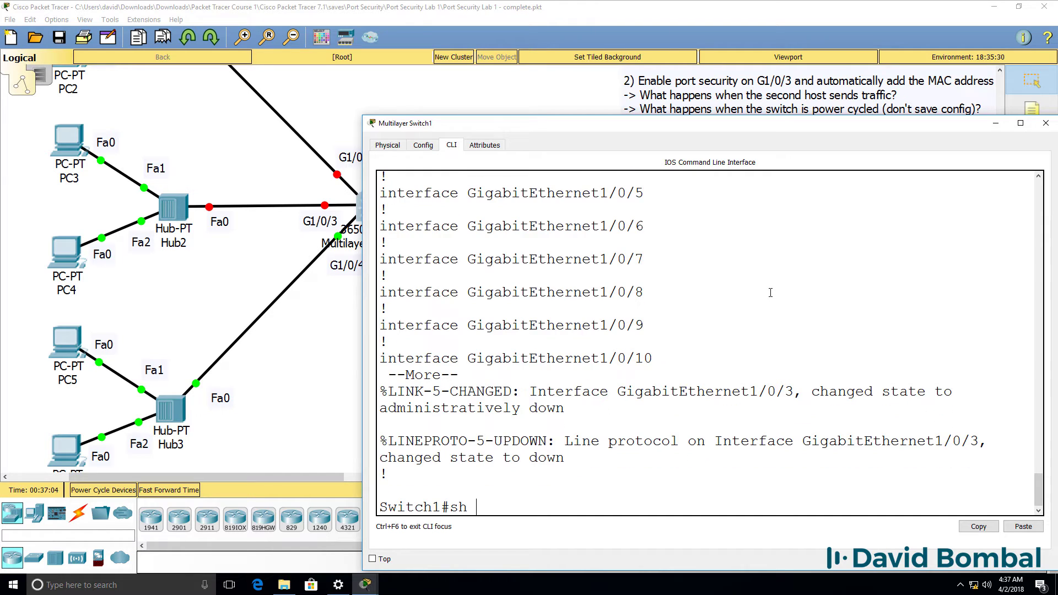
{"action": "type", "text": "por"}
{"action": "key", "text": "Tab"}
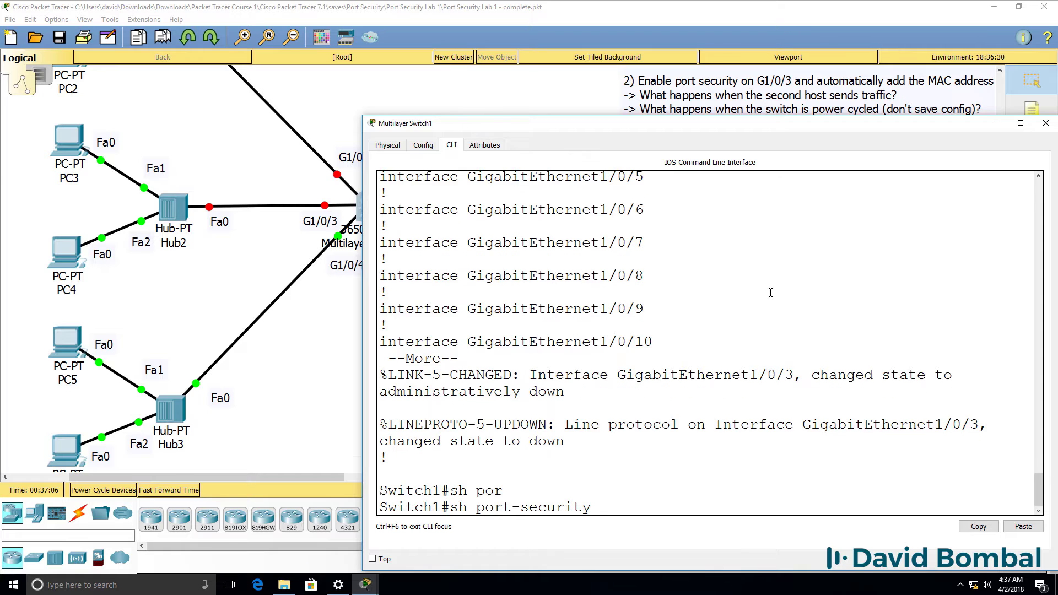
{"action": "key", "text": "Return"}
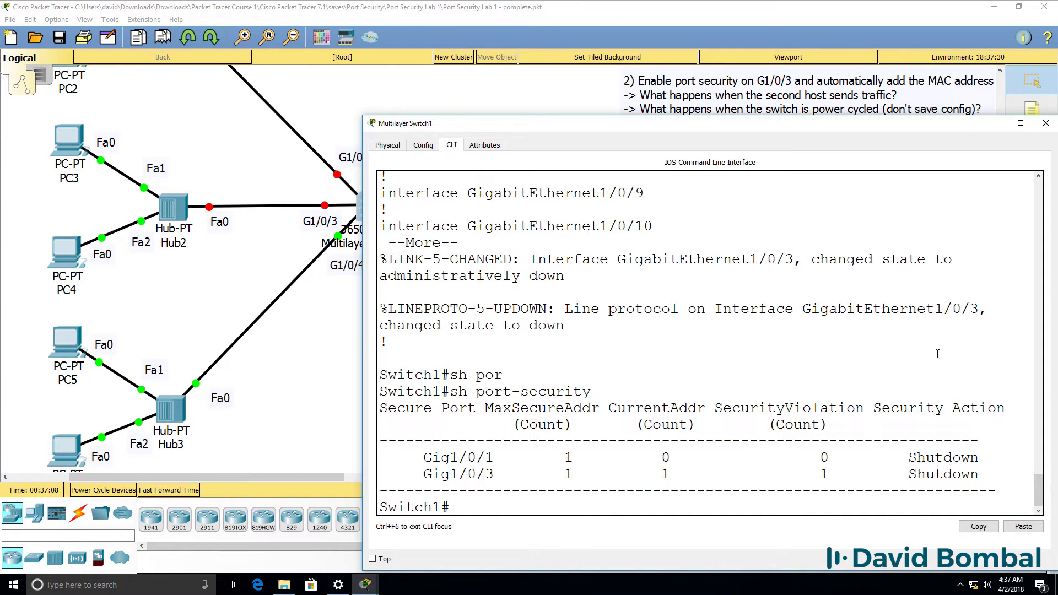
{"action": "left_click_drag", "start_coordinate": [625, 474], "coordinate": [724, 475]}
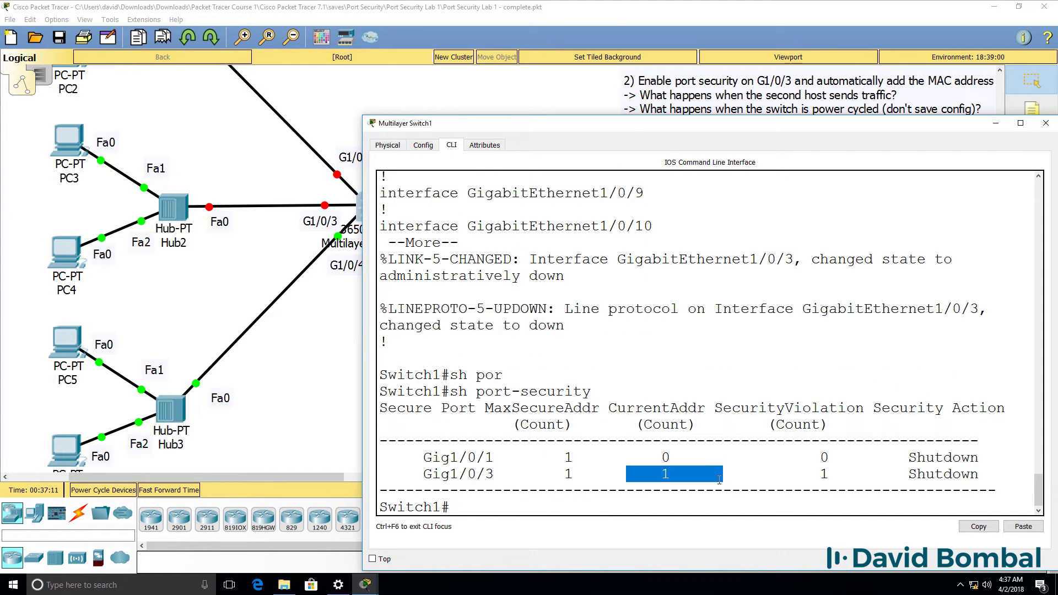
Show the port-security details for interface g1/0/3 and check the last source address.
{"action": "key", "text": "Up"}
{"action": "type", "text": "in"}
{"action": "key", "text": "Tab"}
{"action": "type", "text": "g1/0/3"}
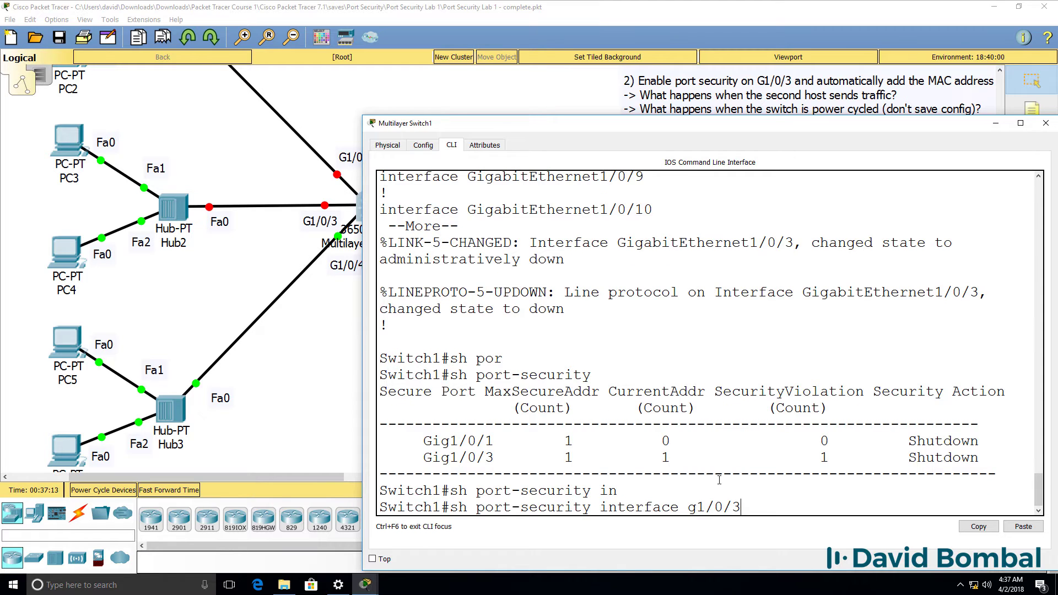
{"action": "key", "text": "Return"}
{"action": "left_click_drag", "start_coordinate": [800, 459], "coordinate": [322, 462]}
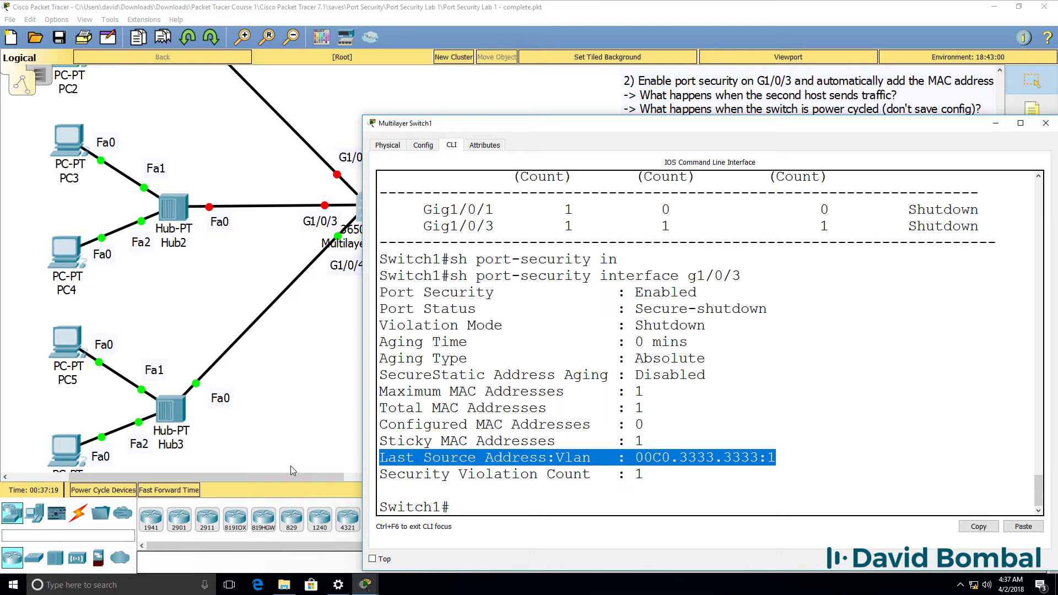
Display the running configuration, examine the learned sticky MAC under GigabitEthernet1/0/3, and compare it with the topology.
{"action": "type", "text": "sh run"}
{"action": "key", "text": "space"}
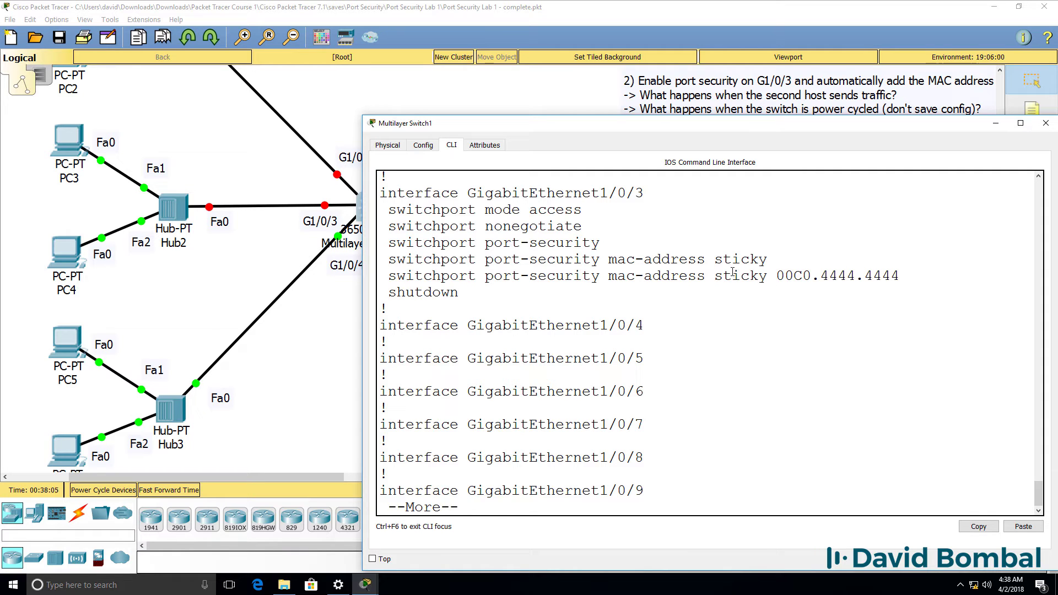
{"action": "left_click_drag", "start_coordinate": [715, 277], "coordinate": [952, 277]}
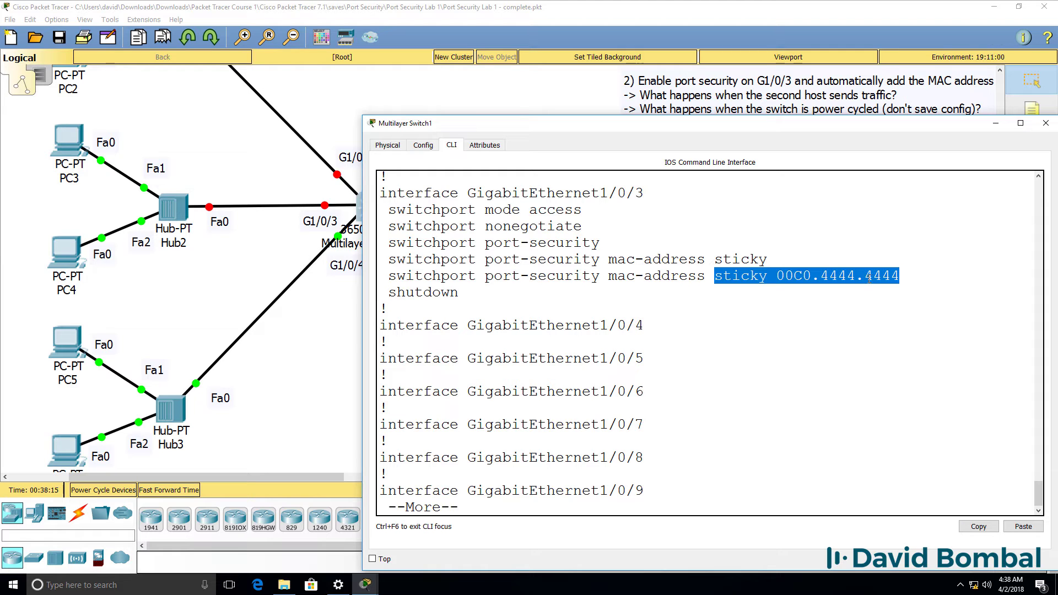
{"action": "left_click", "coordinate": [338, 292]}
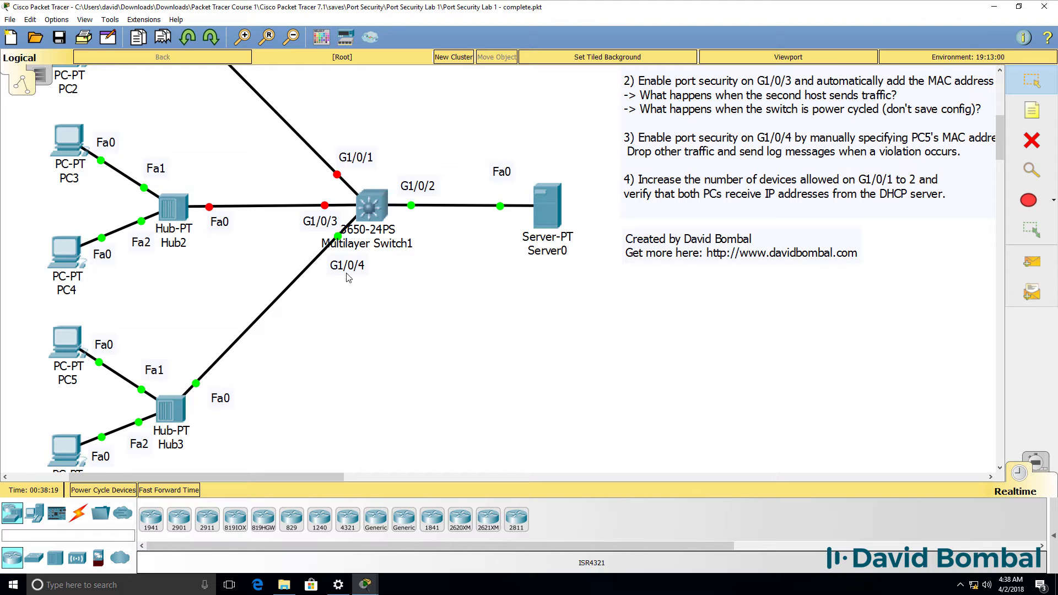
{"action": "mouse_move", "coordinate": [364, 584]}
{"action": "left_click", "coordinate": [387, 552]}
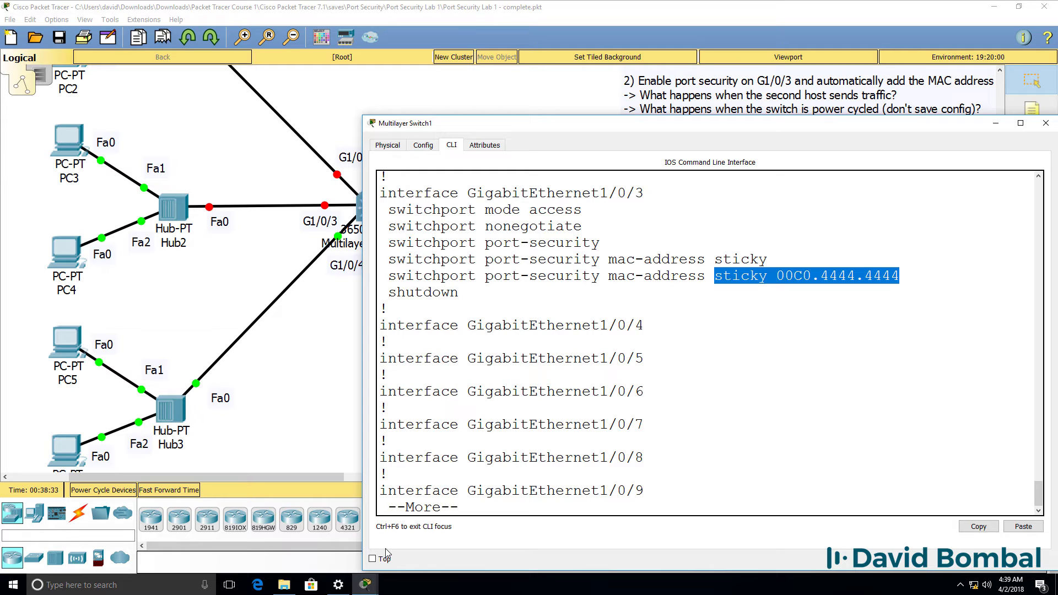
Remove sticky MAC address 00C0.4444.4444 from interface g1/0/3, restart the port with shut and no shut, and exit configuration mode.
{"action": "key", "text": "q"}
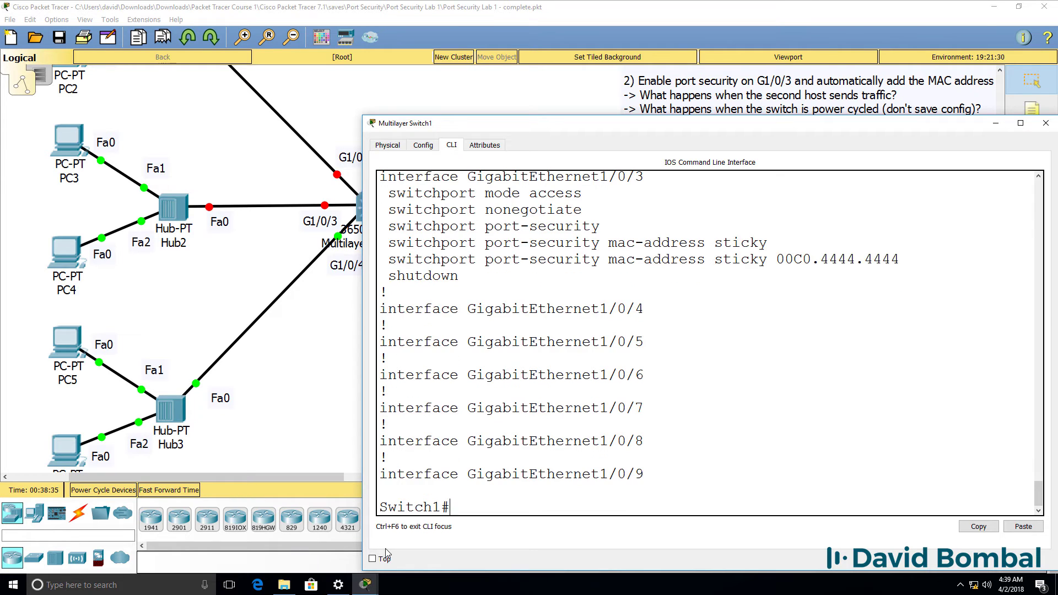
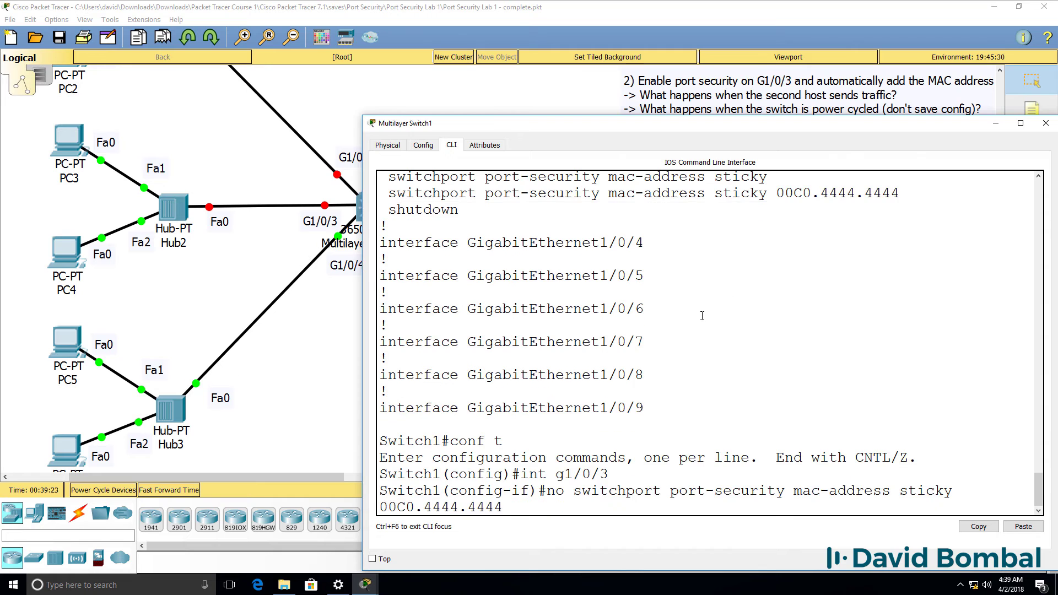
{"action": "key", "text": "Return"}
{"action": "type", "text": "nfig-if)#n"}
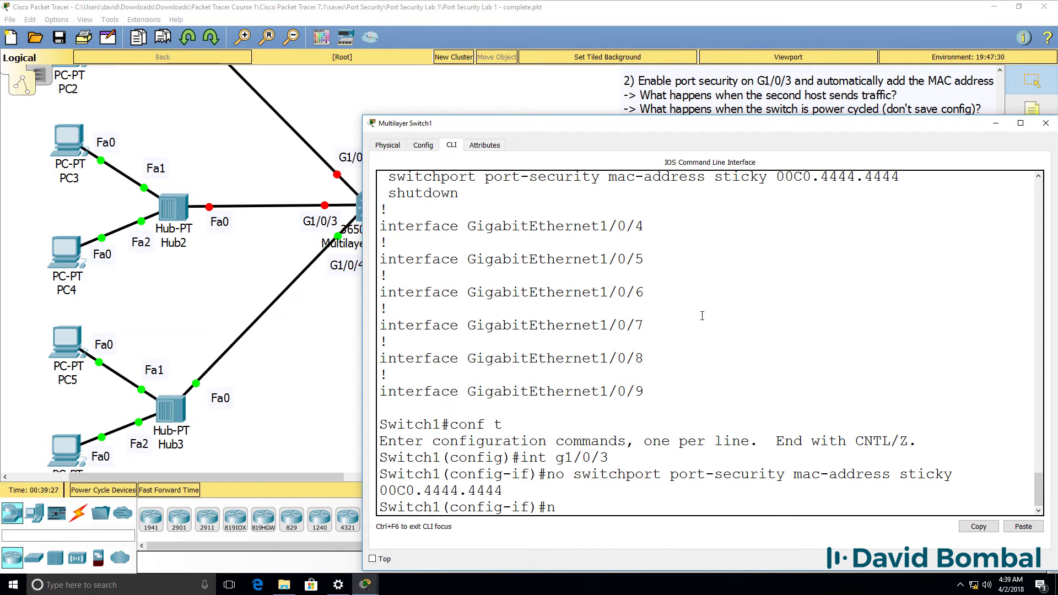
{"action": "key", "text": "BackSpace"}
{"action": "type", "text": "shut"}
{"action": "key", "text": "Return"}
{"action": "type", "text": "no shut"}
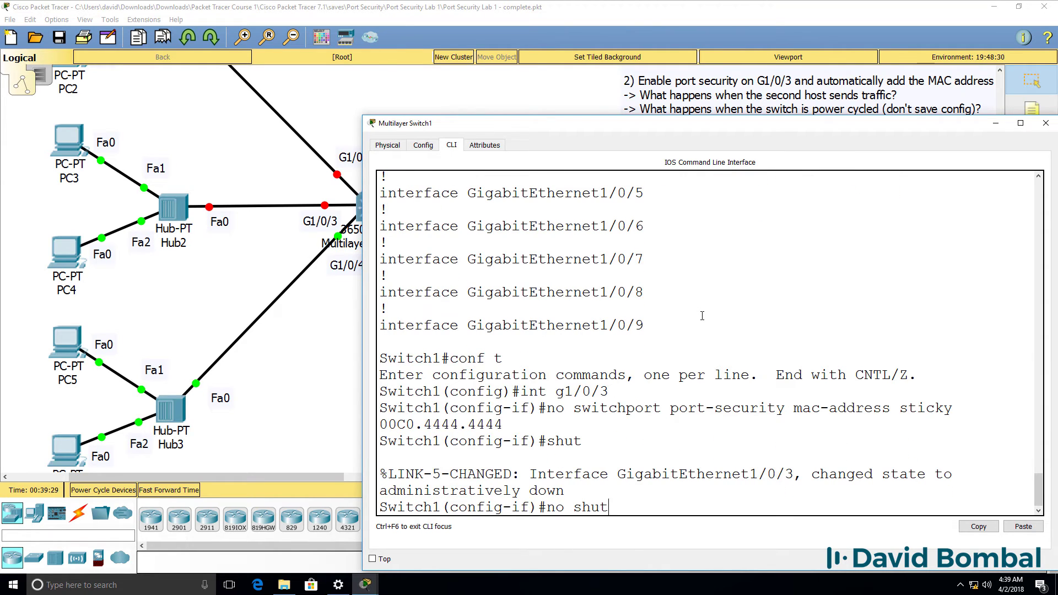
{"action": "key", "text": "Return"}
{"action": "type", "text": "end"}
{"action": "key", "text": "Return"}
{"action": "key", "text": "Return"}
{"action": "key", "text": "Return"}
Show the running configuration and check GigabitEthernet1/0/3 for any remaining learned sticky MAC address.
{"action": "type", "text": "sh run"}
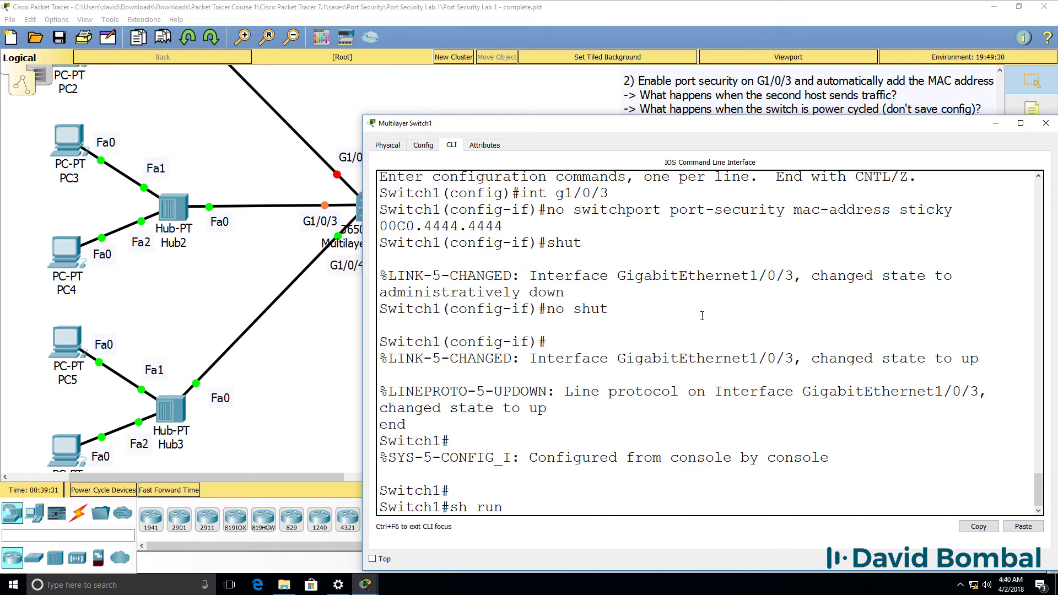
{"action": "key", "text": "Return"}
{"action": "key", "text": "space"}
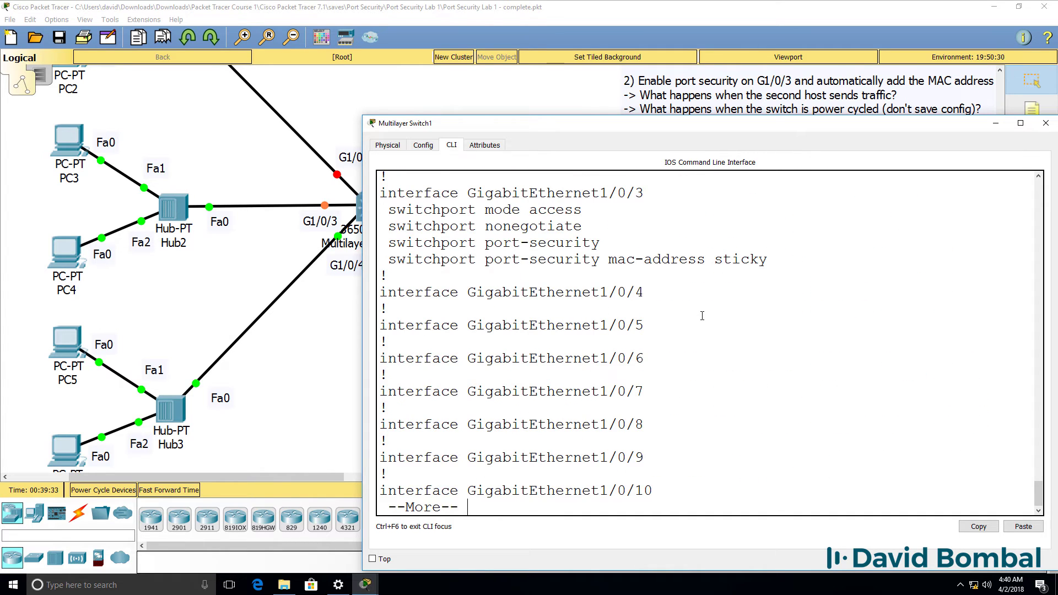
Request a new DHCP address on PC3 with ipconfig /renew from its Command Prompt.
{"action": "left_click", "coordinate": [70, 140]}
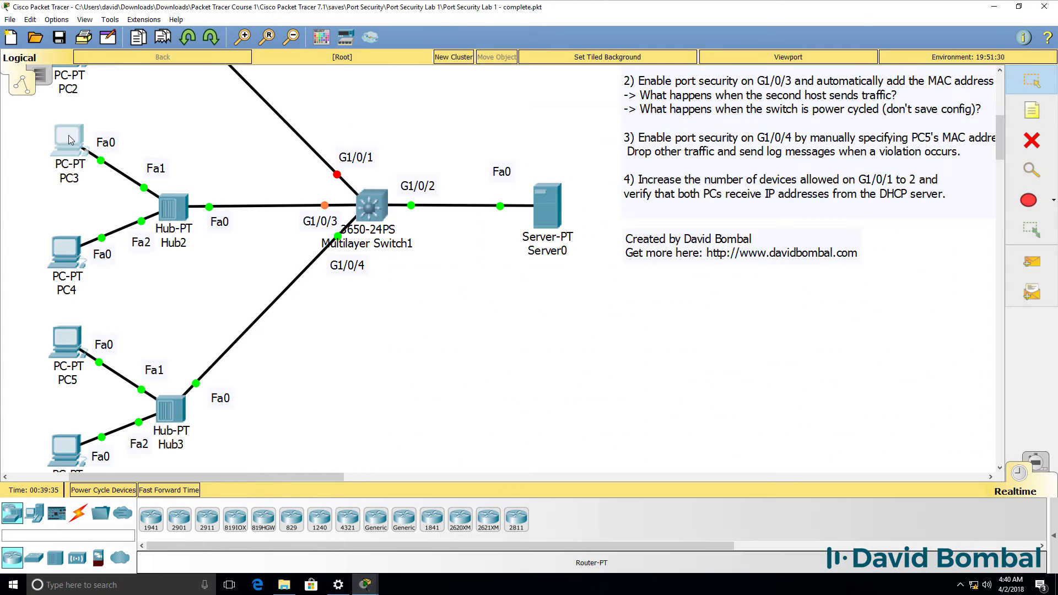
{"action": "left_click", "coordinate": [640, 139]}
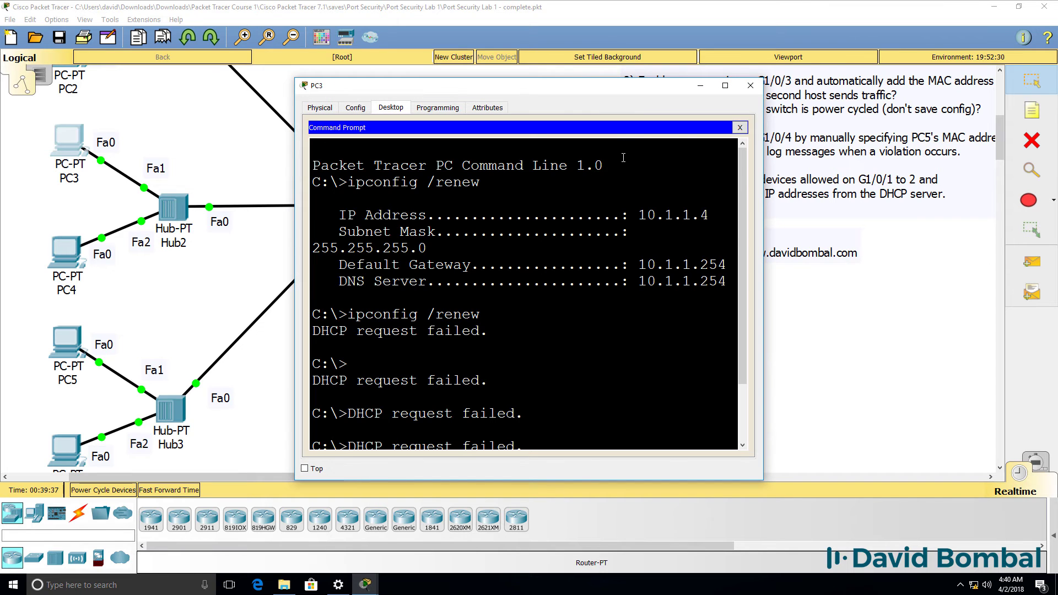
{"action": "scroll", "coordinate": [622, 197], "scroll_direction": "down", "scroll_amount": 2}
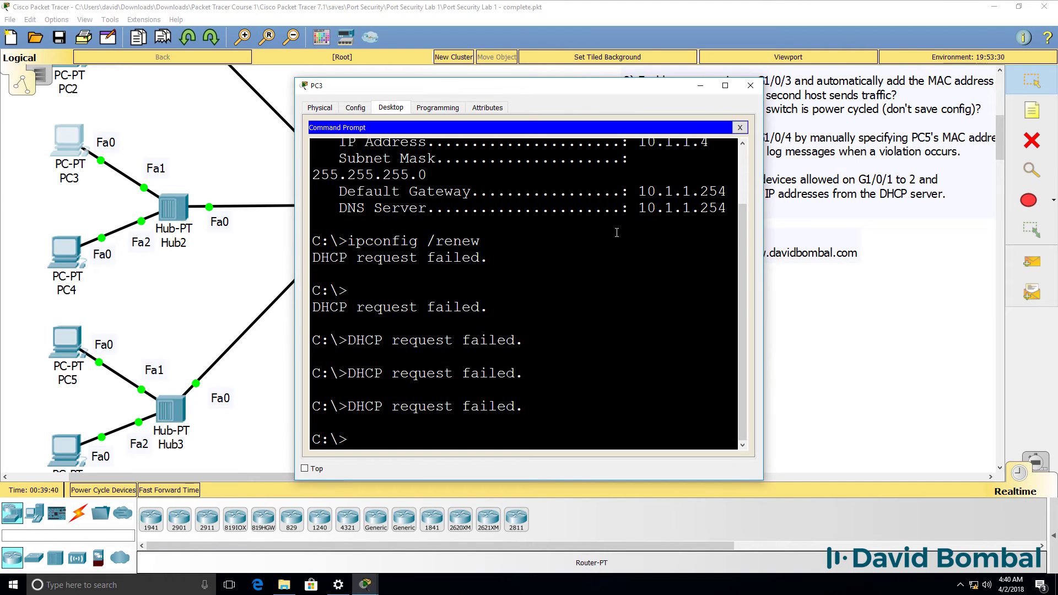
{"action": "type", "text": "ipconfig /renew"}
{"action": "key", "text": "Return"}
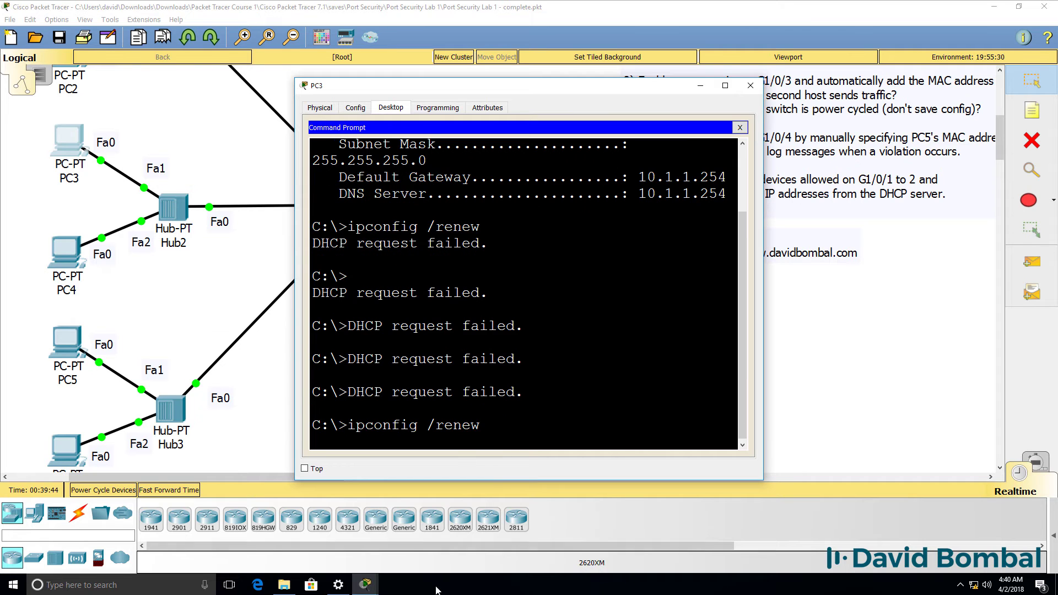
Display Multilayer Switch1's running configuration twice with sh run and check GigabitEthernet1/0/3 for a learned sticky MAC address.
{"action": "mouse_move", "coordinate": [375, 587]}
{"action": "left_click", "coordinate": [343, 539]}
{"action": "type", "text": "sh run"}
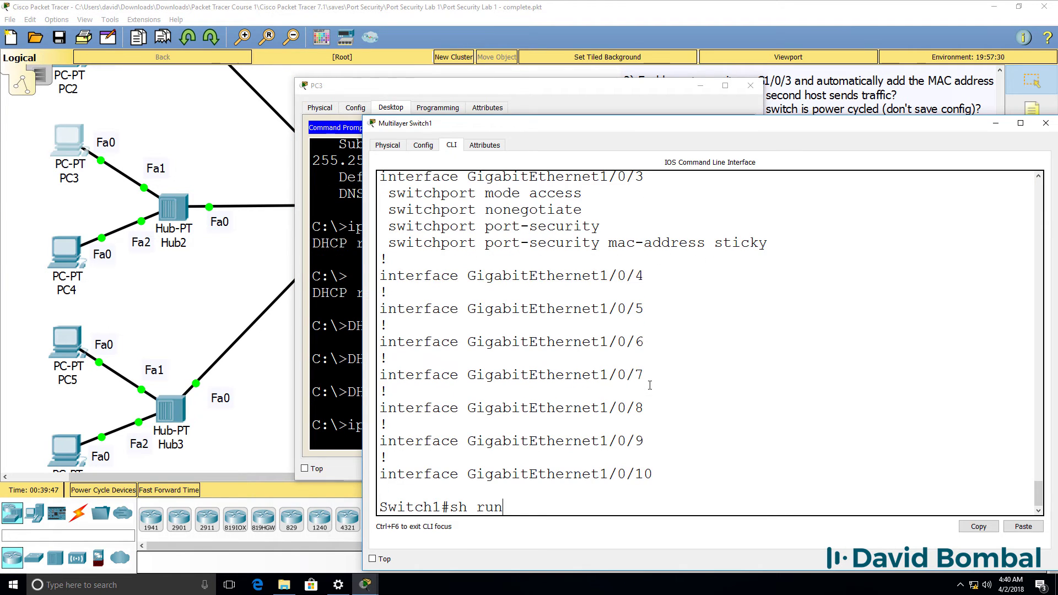
{"action": "key", "text": "Return"}
{"action": "key", "text": "space"}
{"action": "key", "text": "space"}
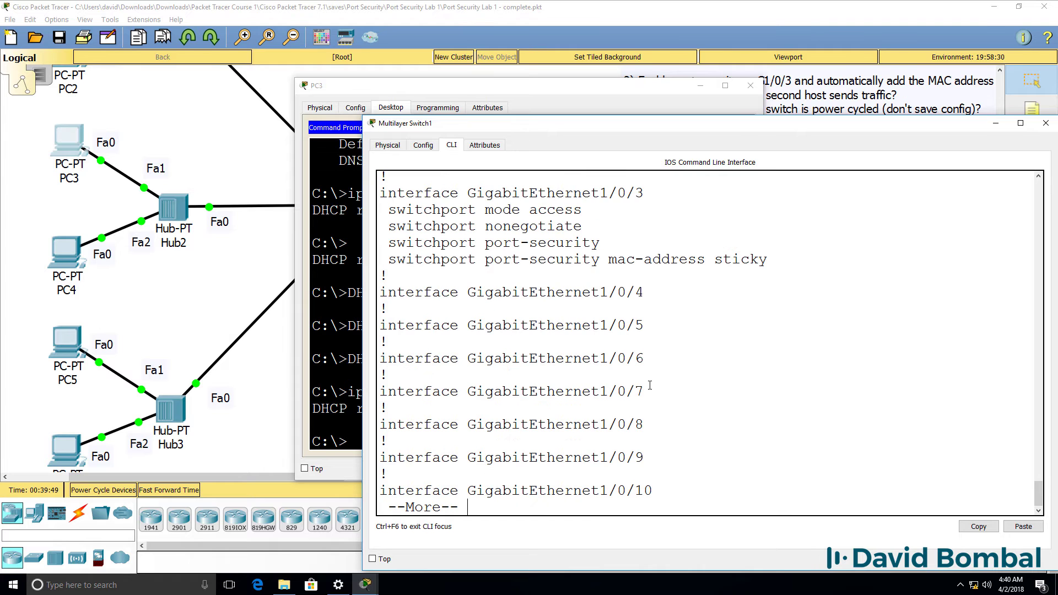
{"action": "key", "text": "q"}
{"action": "key", "text": "Up"}
{"action": "key", "text": "Return"}
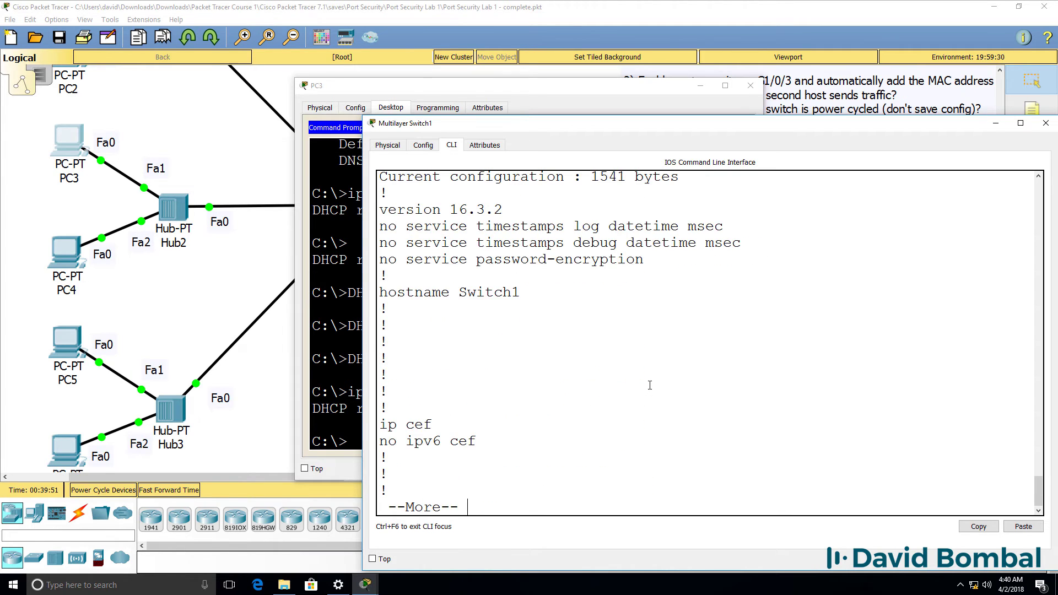
{"action": "key", "text": "space"}
{"action": "key", "text": "space"}
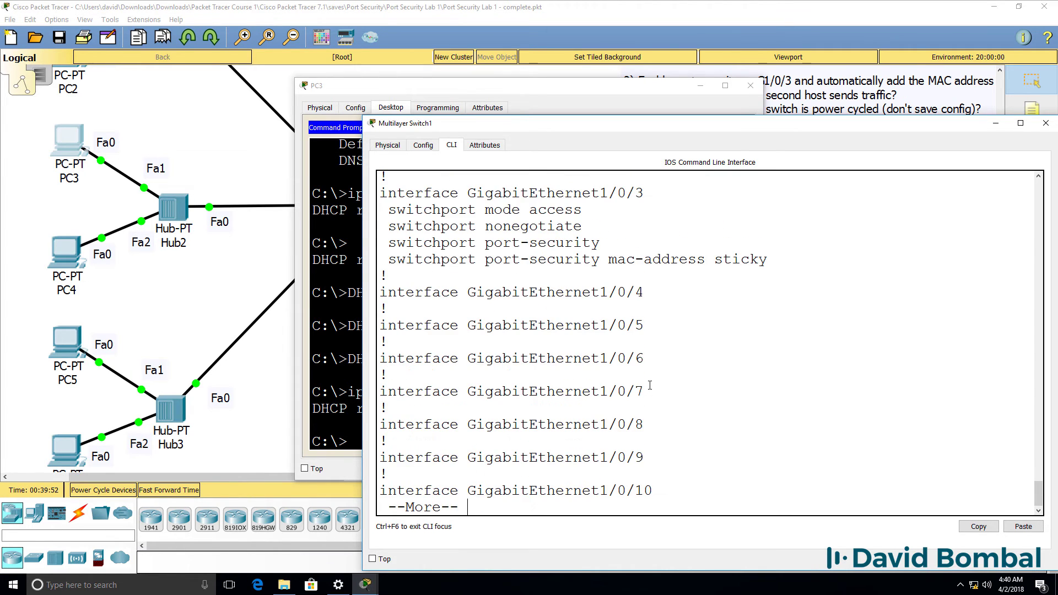
Move PC3's window clear of the topology and request a DHCP address again with ipconfig /renew.
{"action": "left_click", "coordinate": [240, 256]}
{"action": "mouse_move", "coordinate": [365, 582]}
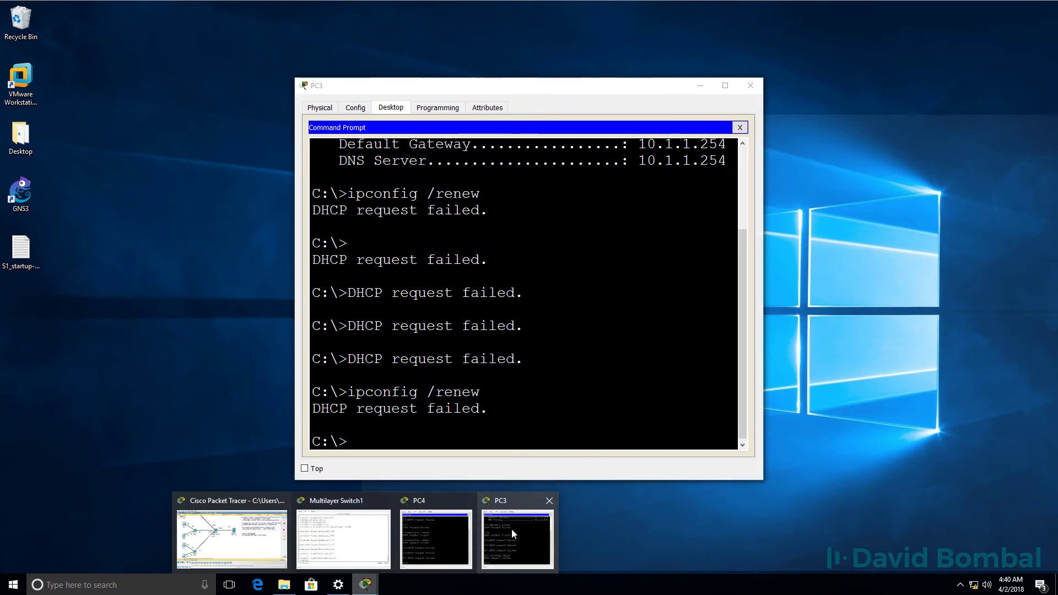
{"action": "left_click", "coordinate": [511, 528]}
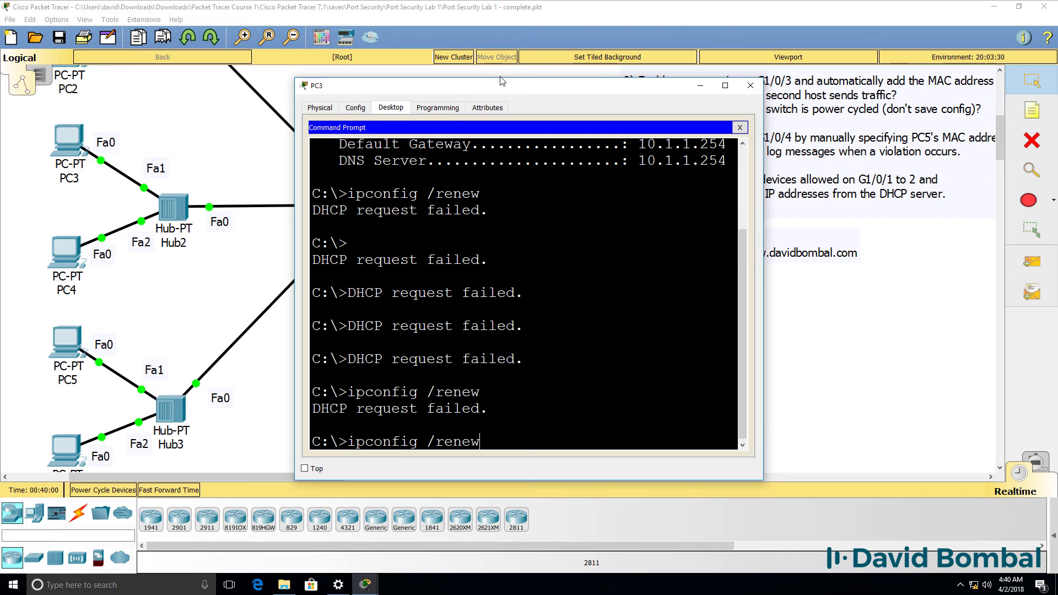
{"action": "left_click_drag", "start_coordinate": [502, 81], "coordinate": [830, 106]}
{"action": "key", "text": "Return"}
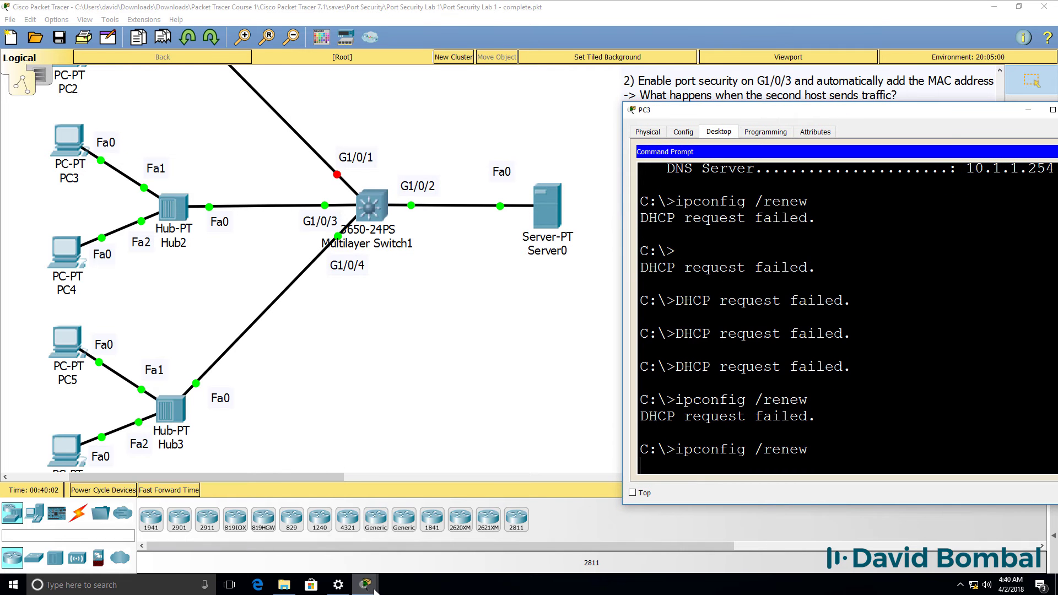
Display the switch's running configuration again and examine the sticky MAC entries under GigabitEthernet1/0/3.
{"action": "left_click", "coordinate": [328, 528]}
{"action": "key", "text": "q"}
{"action": "key", "text": "Up"}
{"action": "key", "text": "Return"}
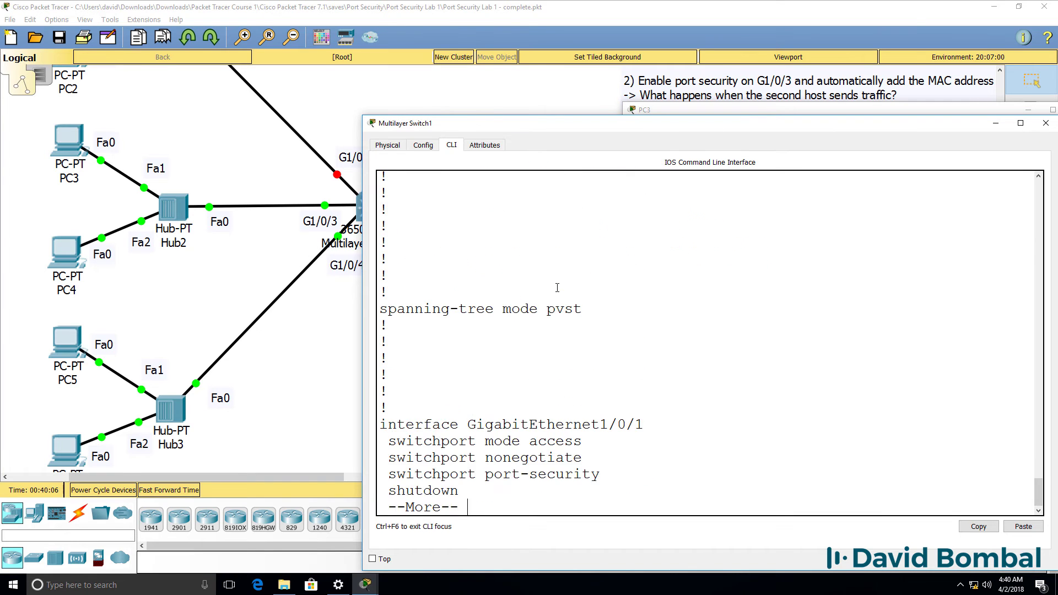
{"action": "key", "text": "space"}
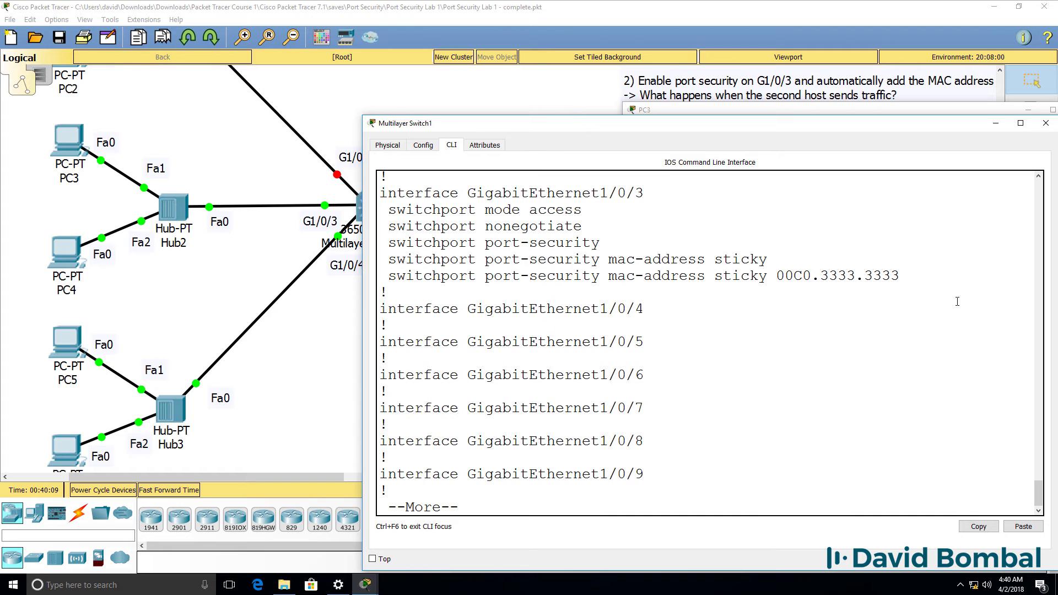
{"action": "left_click_drag", "start_coordinate": [957, 302], "coordinate": [347, 216]}
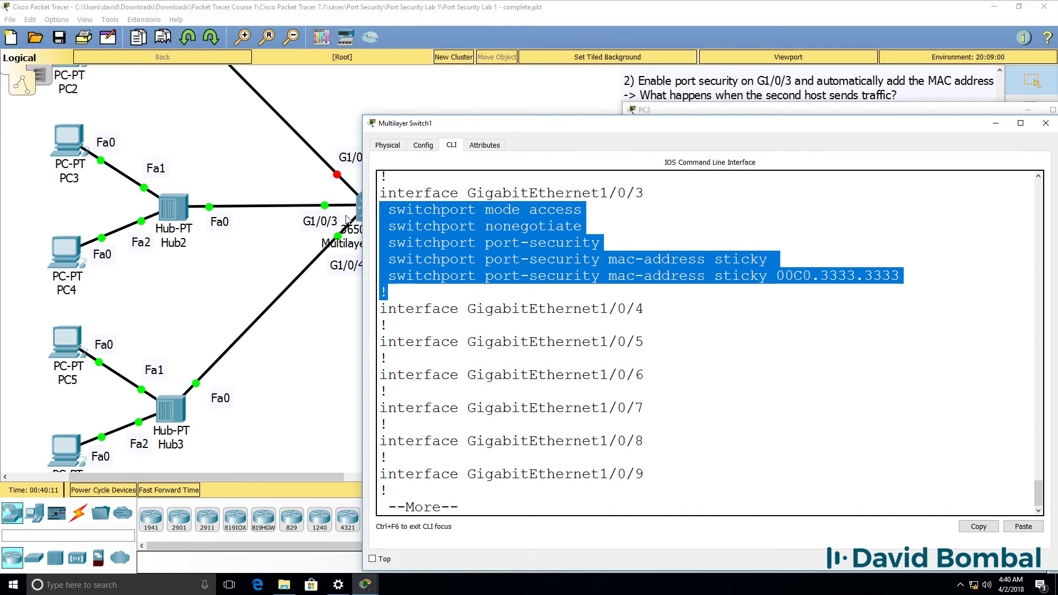
Save the switch configuration with wr and display the running configuration as far as GigabitEthernet1/0/3.
{"action": "type", "text": "qwr"}
{"action": "key", "text": "Return"}
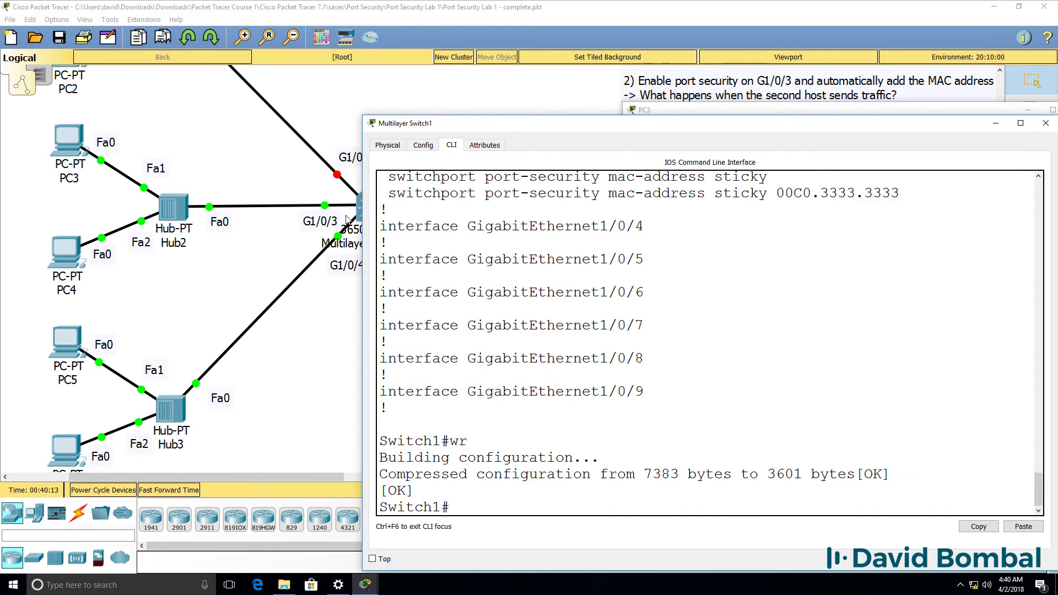
{"action": "type", "text": "sh urs"}
{"action": "key", "text": "Return"}
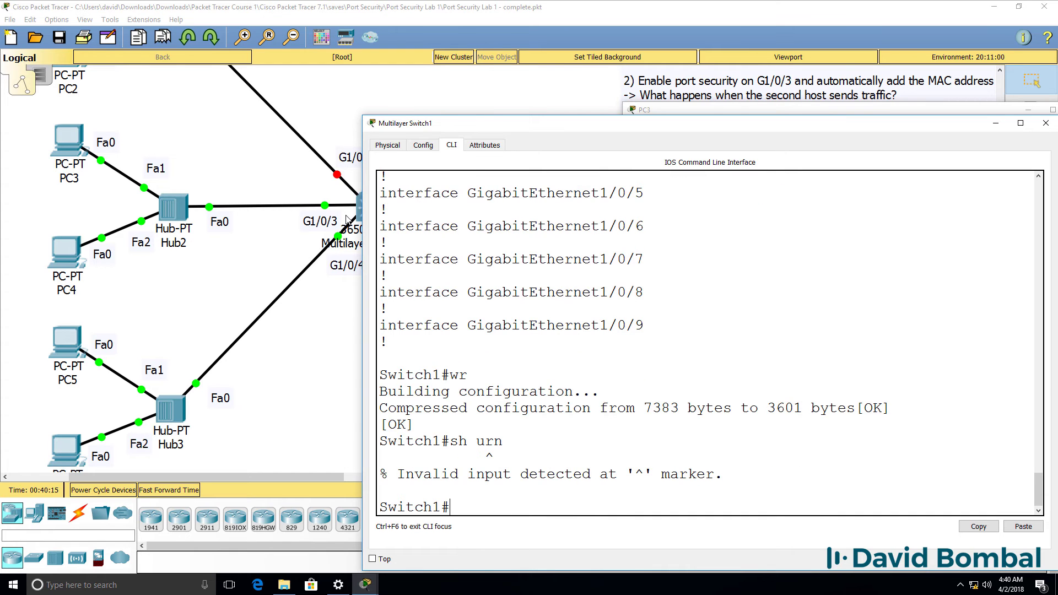
{"action": "type", "text": "sh run"}
{"action": "key", "text": "Return"}
{"action": "key", "text": "space"}
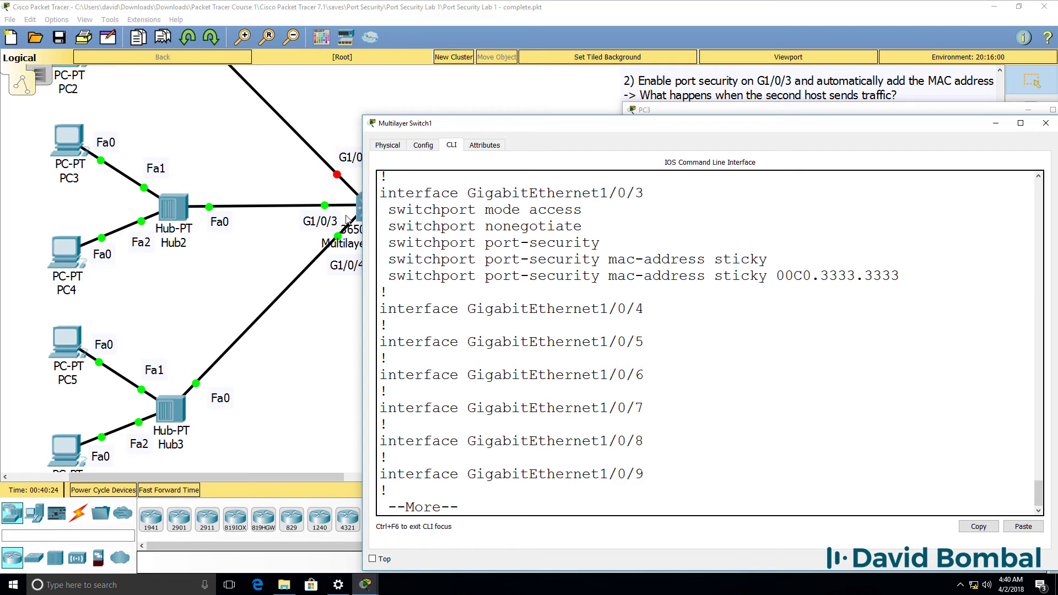
Display the startup configuration with sh startup-config and check the saved sticky MAC entry under GigabitEthernet1/0/3.
{"action": "type", "text": "qsh start"}
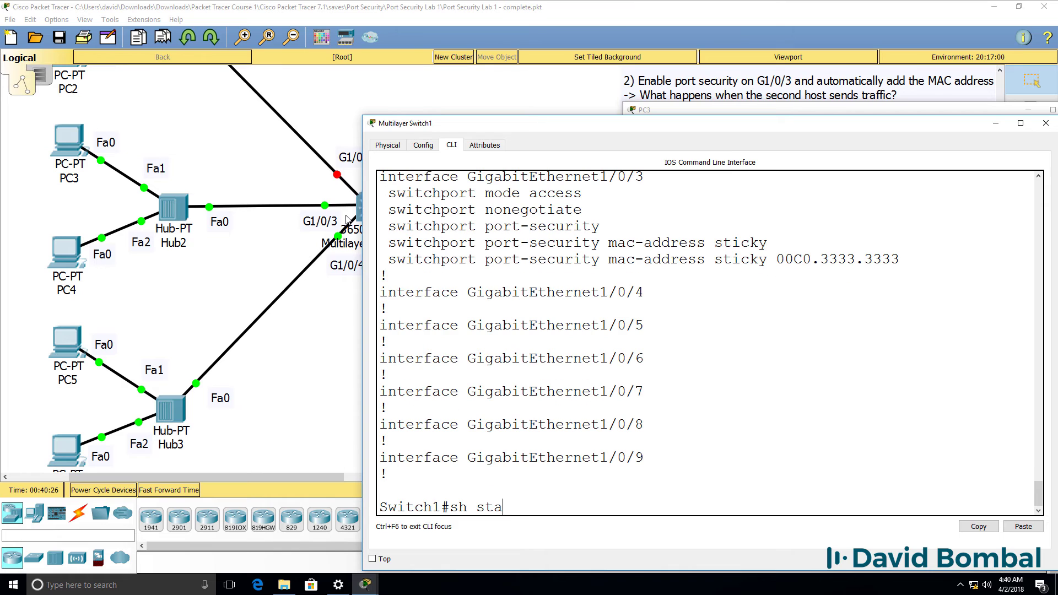
{"action": "key", "text": "Return"}
{"action": "key", "text": "space"}
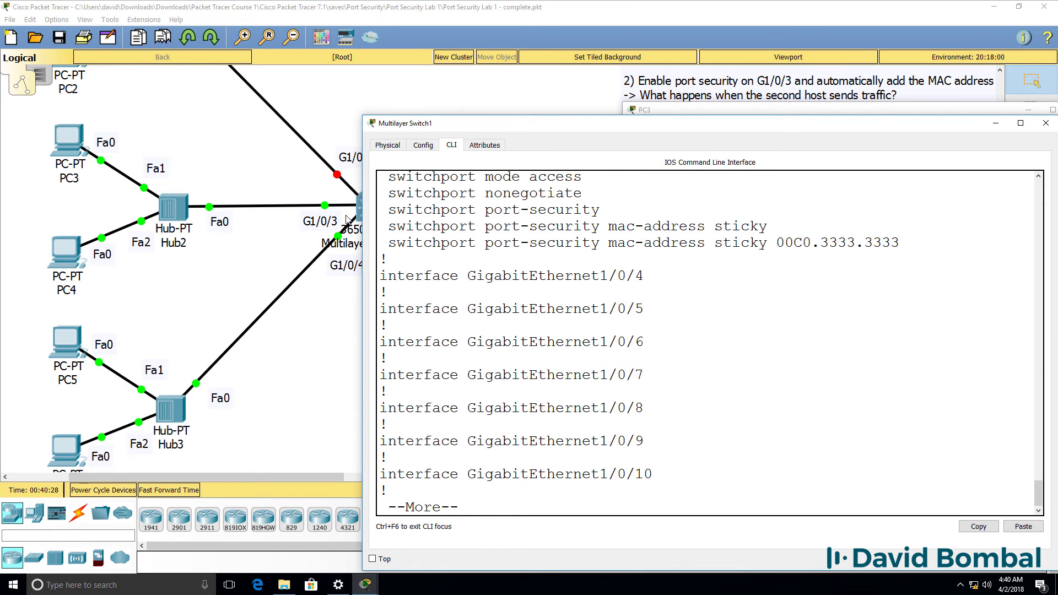
{"action": "key", "text": "q"}
{"action": "key", "text": "Up"}
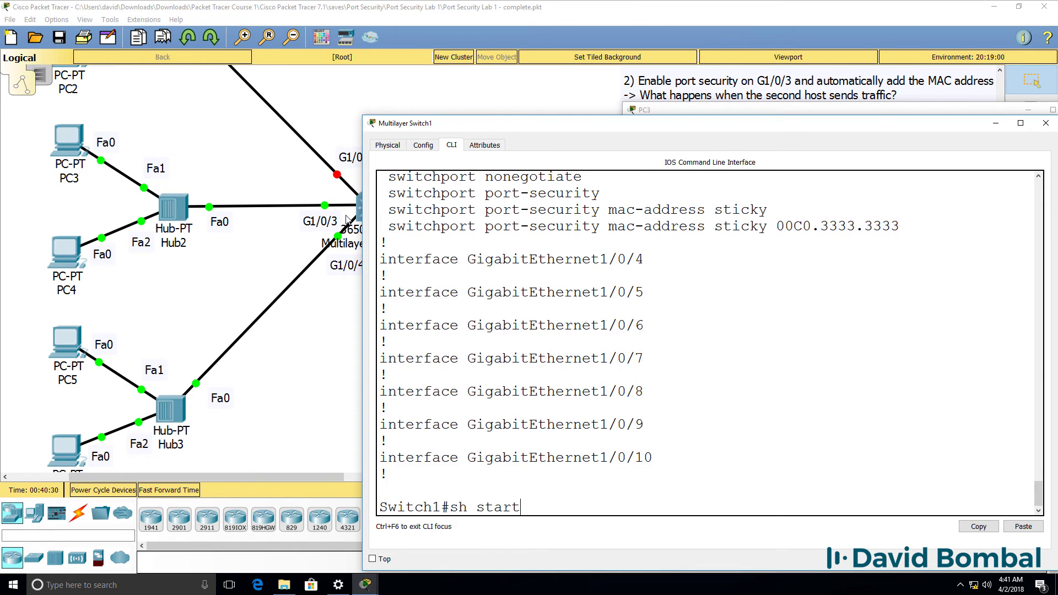
{"action": "key", "text": "Tab"}
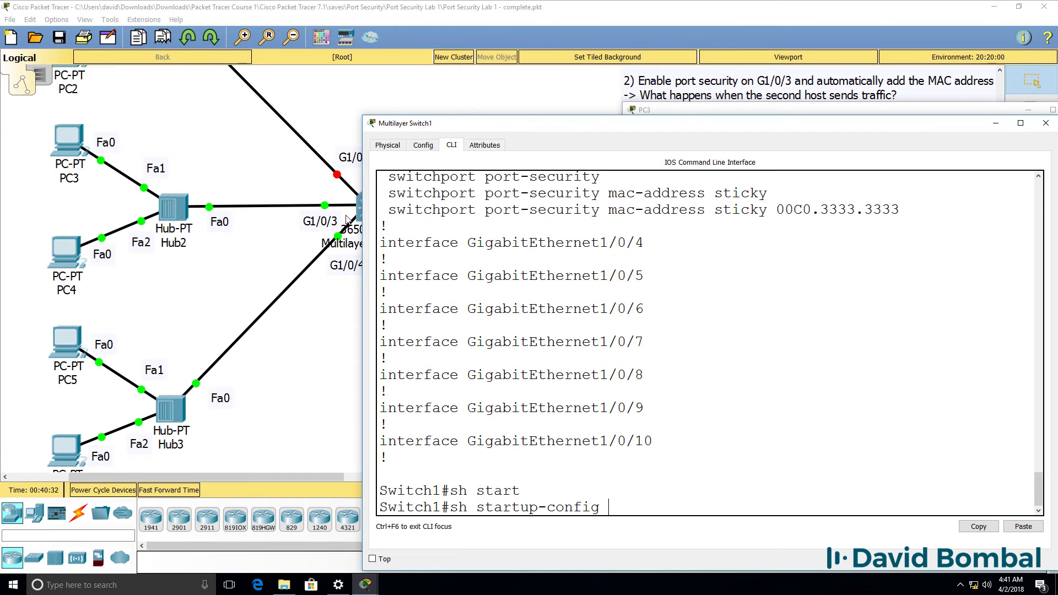
{"action": "key", "text": "Return"}
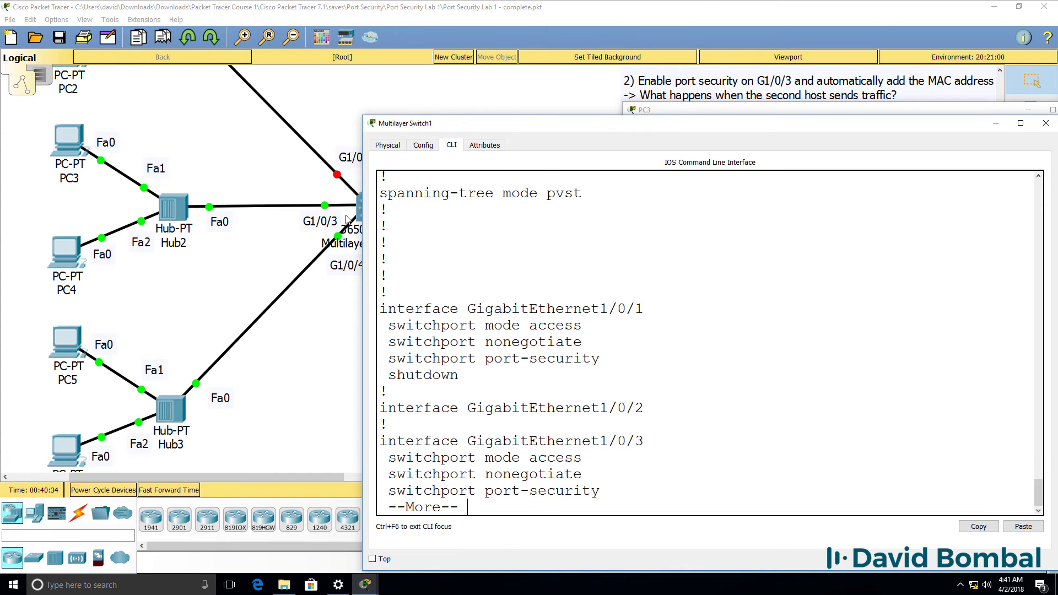
{"action": "key", "text": "Return"}
{"action": "key", "text": "Return"}
{"action": "key", "text": "Return"}
{"action": "key", "text": "Return"}
{"action": "key", "text": "Return"}
{"action": "key", "text": "Return"}
{"action": "key", "text": "Return"}
{"action": "key", "text": "Return"}
Display the running configuration with sh running-config and page down to the GigabitEthernet1/0/3 settings.
{"action": "key", "text": "Up"}
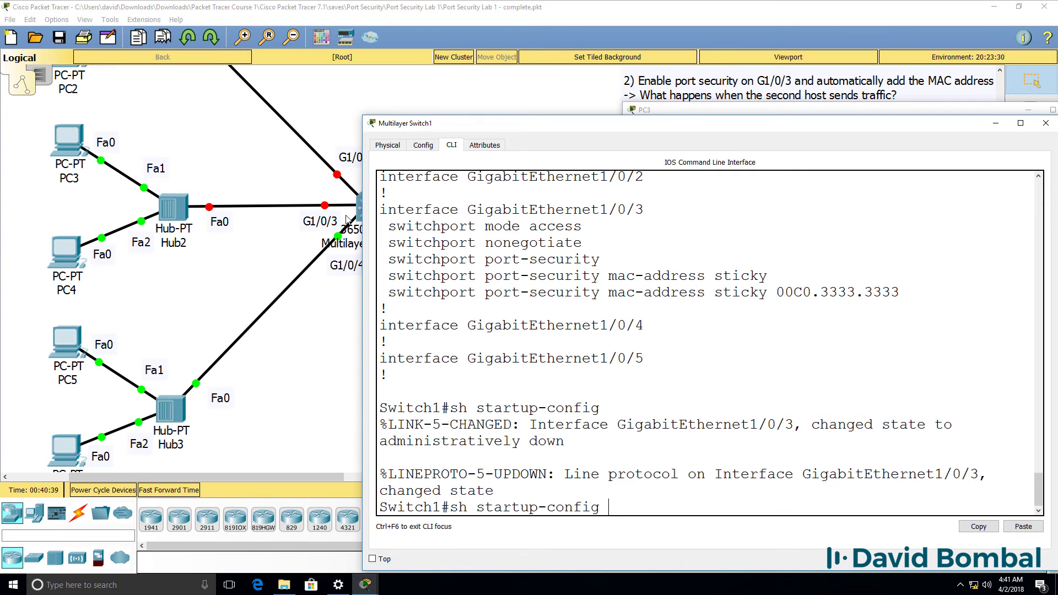
{"action": "key", "text": "BackSpace"}
{"action": "key", "text": "BackSpace"}
{"action": "key", "text": "BackSpace"}
{"action": "key", "text": "BackSpace"}
{"action": "key", "text": "BackSpace"}
{"action": "key", "text": "BackSpace"}
{"action": "key", "text": "BackSpace"}
{"action": "key", "text": "BackSpace"}
{"action": "key", "text": "BackSpace"}
{"action": "key", "text": "BackSpace"}
{"action": "key", "text": "BackSpace"}
{"action": "key", "text": "BackSpace"}
{"action": "key", "text": "BackSpace"}
{"action": "key", "text": "BackSpace"}
{"action": "type", "text": "ryun"}
{"action": "key", "text": "Tab"}
{"action": "key", "text": "BackSpace"}
{"action": "key", "text": "BackSpace"}
{"action": "key", "text": "BackSpace"}
{"action": "type", "text": "un"}
{"action": "key", "text": "Tab"}
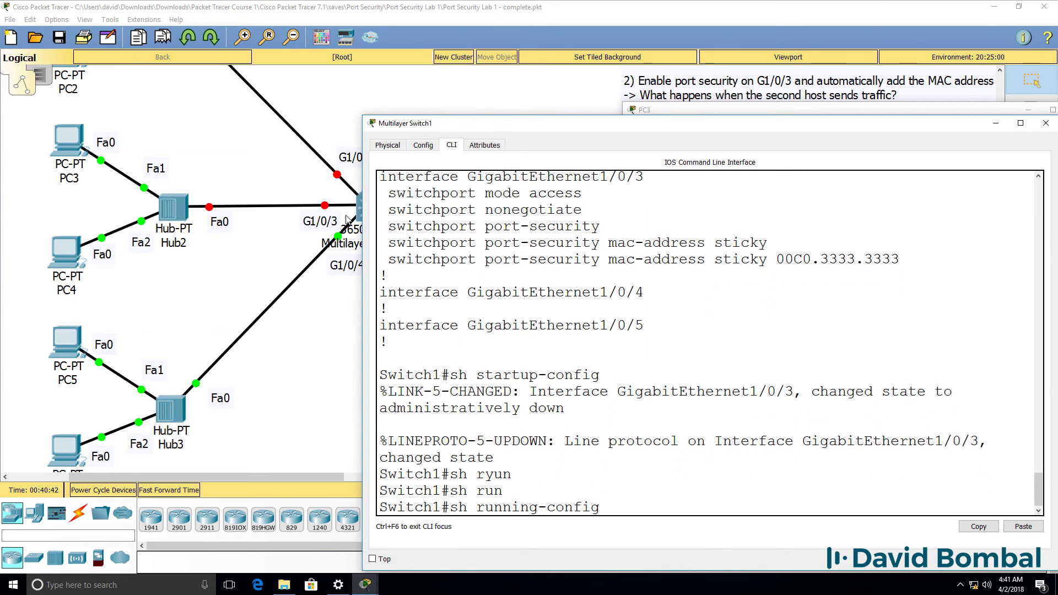
{"action": "key", "text": "Return"}
{"action": "key", "text": "Return"}
{"action": "key", "text": "Return"}
{"action": "key", "text": "Return"}
{"action": "key", "text": "Return"}
{"action": "key", "text": "Return"}
{"action": "key", "text": "Return"}
{"action": "key", "text": "Return"}
{"action": "key", "text": "Return"}
{"action": "key", "text": "Return"}
{"action": "key", "text": "Return"}
{"action": "key", "text": "Return"}
{"action": "key", "text": "Return"}
{"action": "key", "text": "Return"}
{"action": "key", "text": "Return"}
{"action": "key", "text": "Return"}
{"action": "key", "text": "Return"}
{"action": "key", "text": "Return"}
{"action": "key", "text": "Return"}
{"action": "key", "text": "Return"}
{"action": "key", "text": "Return"}
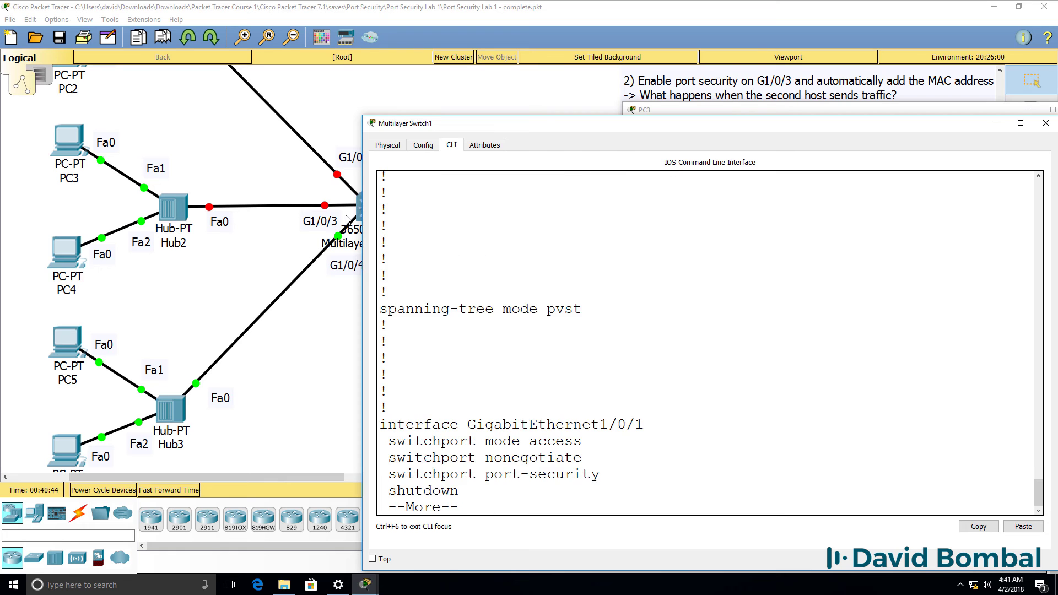
{"action": "key", "text": "Return"}
{"action": "key", "text": "Return"}
{"action": "key", "text": "Return"}
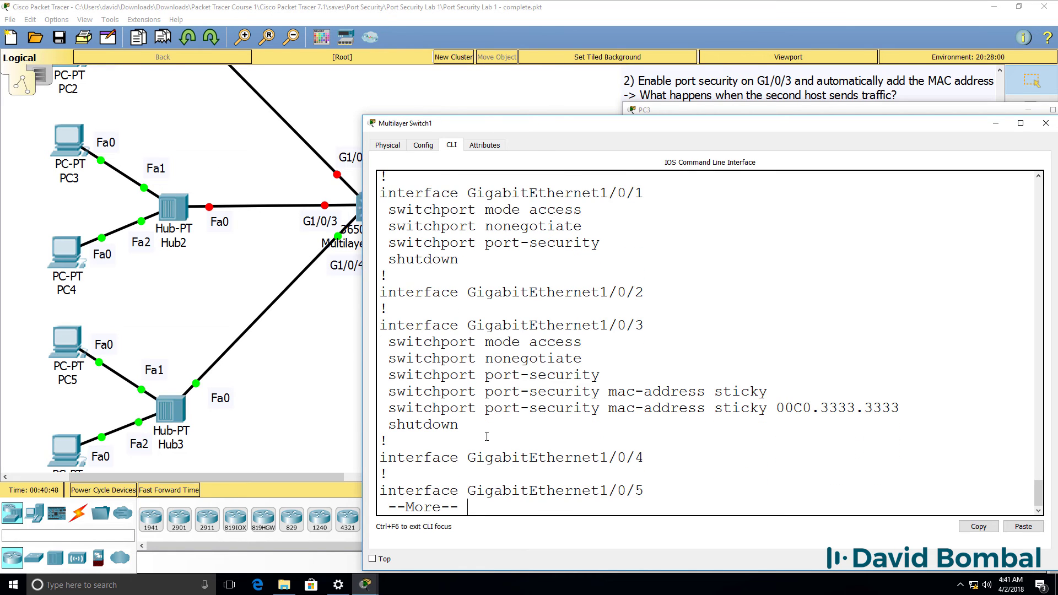
Examine the shutdown line under GigabitEthernet1/0/3 and review the interface's link-state log messages in the earlier output.
{"action": "left_click_drag", "start_coordinate": [460, 425], "coordinate": [377, 423]}
{"action": "scroll", "coordinate": [587, 391], "scroll_direction": "up", "scroll_amount": 20}
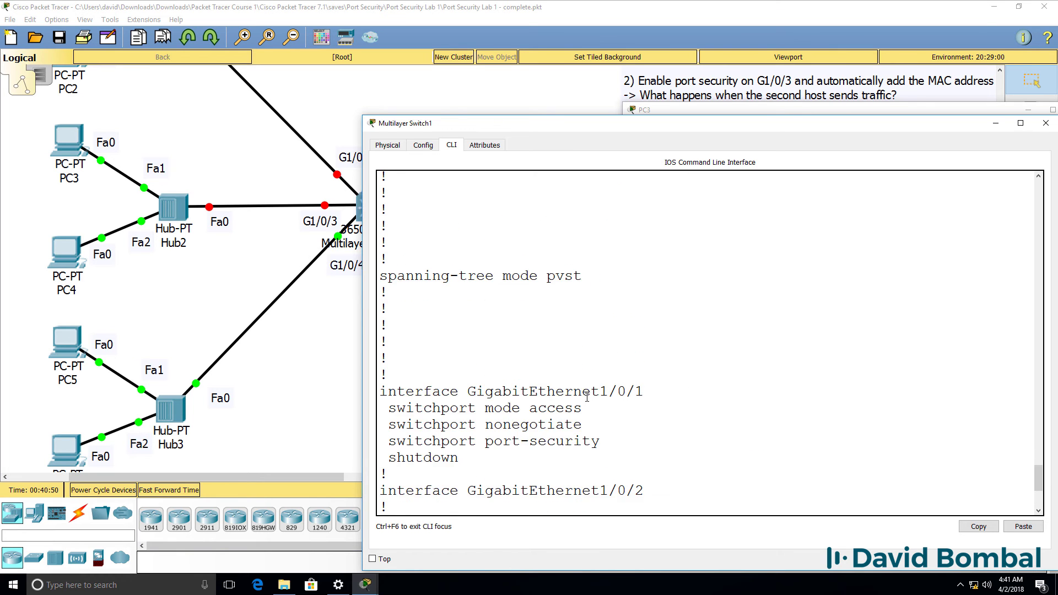
{"action": "scroll", "coordinate": [547, 265], "scroll_direction": "up", "scroll_amount": 1}
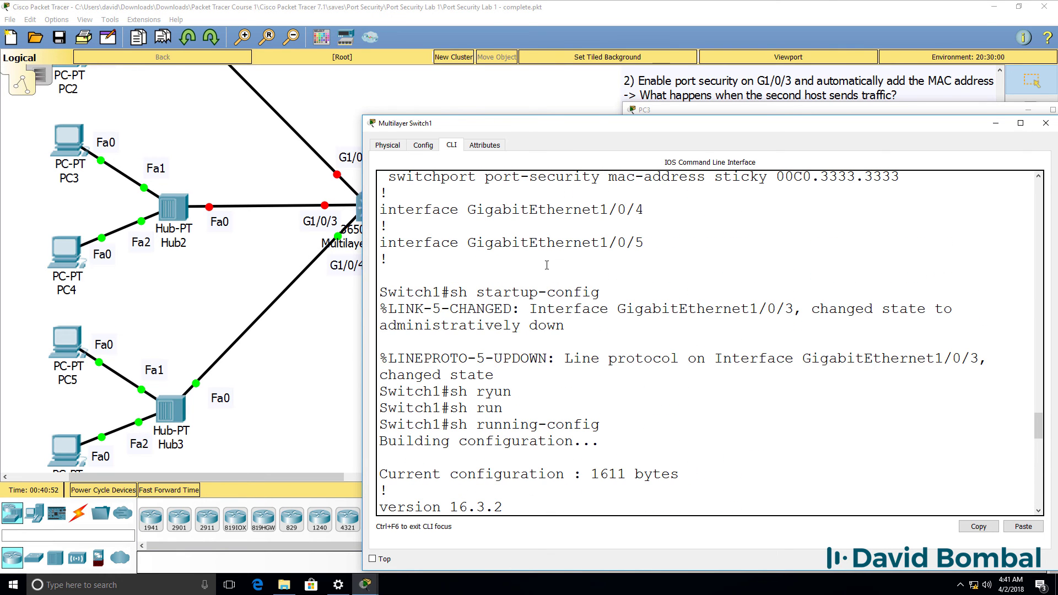
{"action": "left_click_drag", "start_coordinate": [541, 278], "coordinate": [643, 375]}
{"action": "left_click", "coordinate": [643, 375]}
Display the startup configuration with show star and examine the saved port security settings of GigabitEthernet1/0/3.
{"action": "type", "text": "sh"}
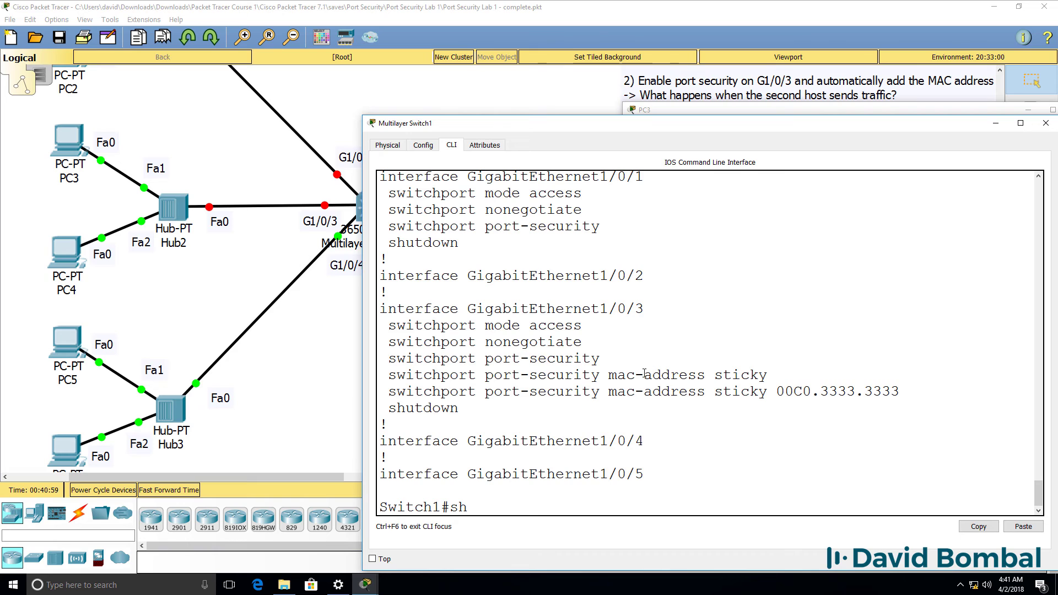
{"action": "type", "text": "ow"}
{"action": "type", "text": " st"}
{"action": "key", "text": "Tab"}
{"action": "type", "text": "ar"}
{"action": "key", "text": "Return"}
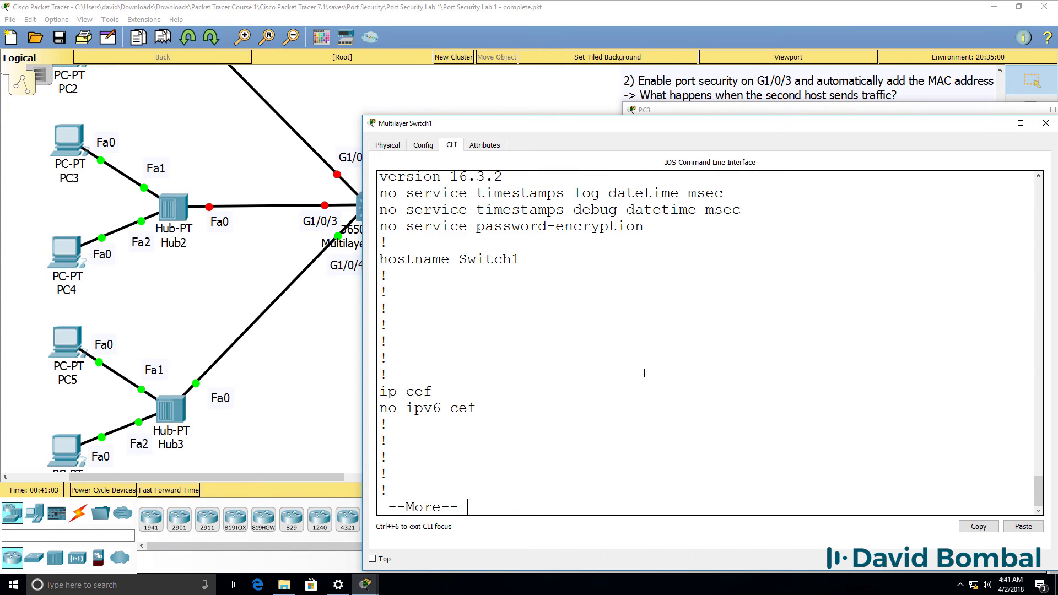
{"action": "key", "text": "space"}
{"action": "key", "text": "space"}
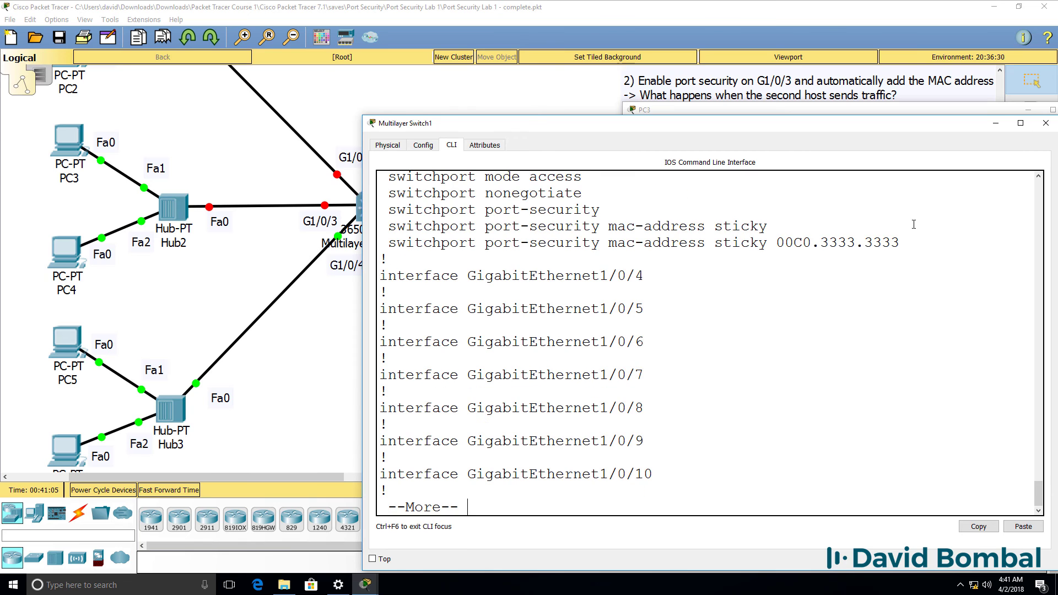
{"action": "left_click_drag", "start_coordinate": [888, 249], "coordinate": [495, 194]}
{"action": "scroll", "coordinate": [481, 212], "scroll_direction": "up", "scroll_amount": 2}
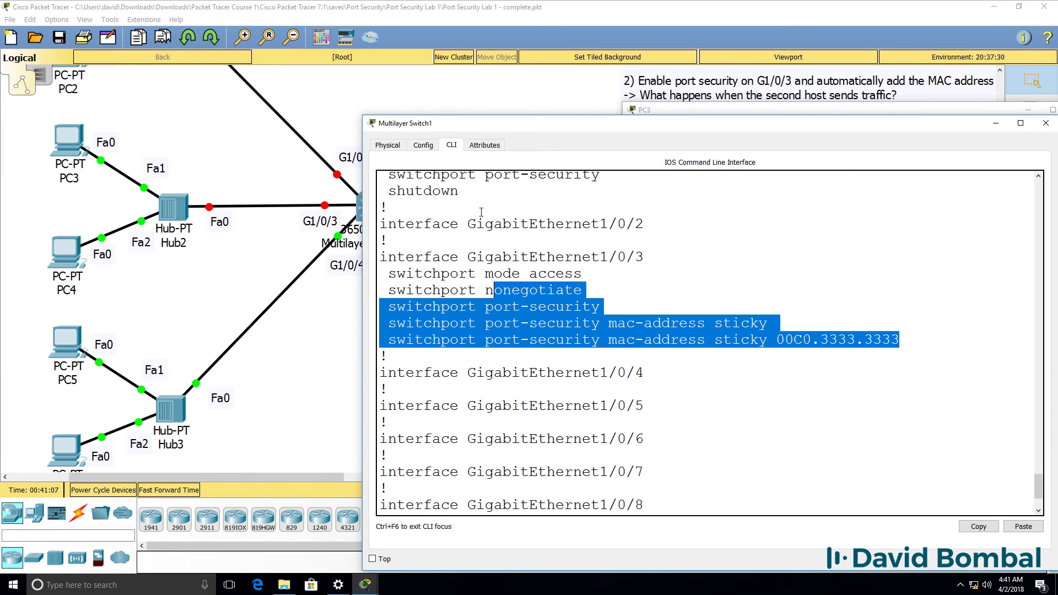
{"action": "left_click_drag", "start_coordinate": [465, 250], "coordinate": [514, 339]}
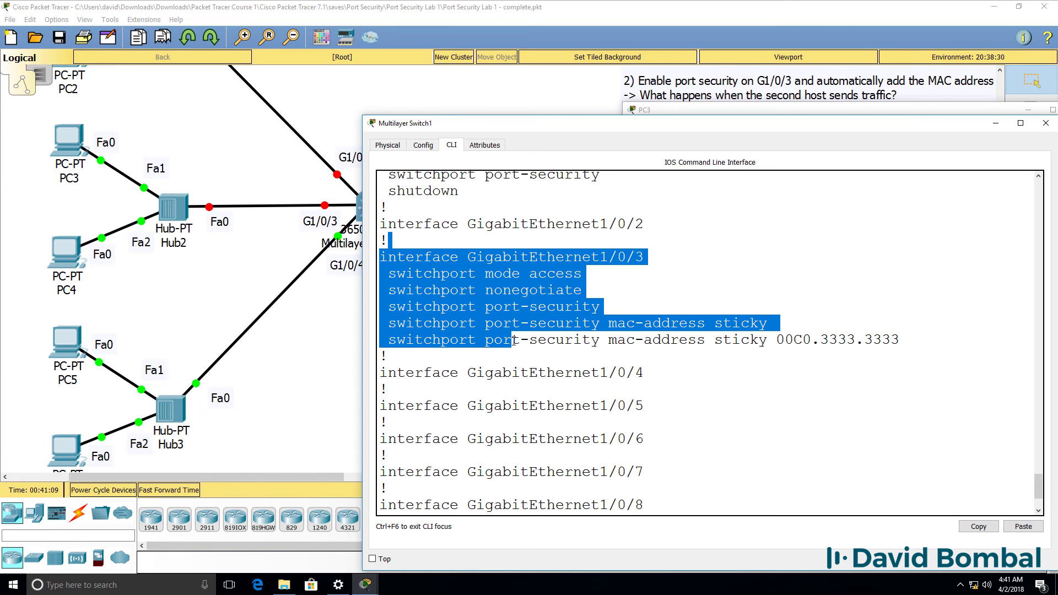
Display the running configuration with sh ru and compare GigabitEthernet1/0/3's settings with the saved ones.
{"action": "type", "text": "qsh ru"}
{"action": "key", "text": "Return"}
{"action": "key", "text": "space"}
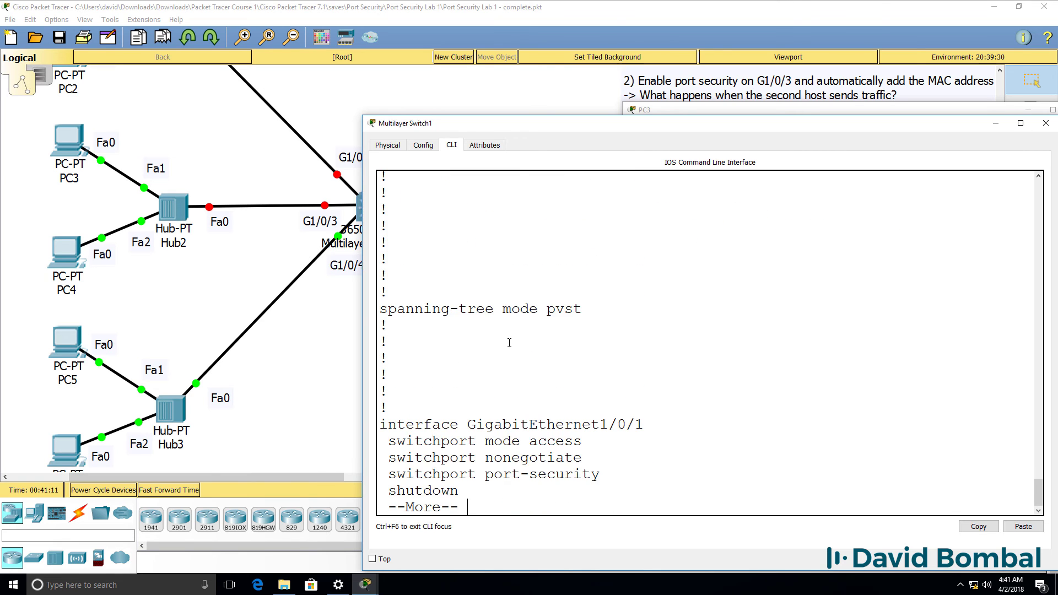
{"action": "key", "text": "space"}
{"action": "left_click_drag", "start_coordinate": [460, 293], "coordinate": [329, 199]}
Reload the switch without saving the configuration, confirm the reload, and start the console session after booting.
{"action": "type", "text": "qreload"}
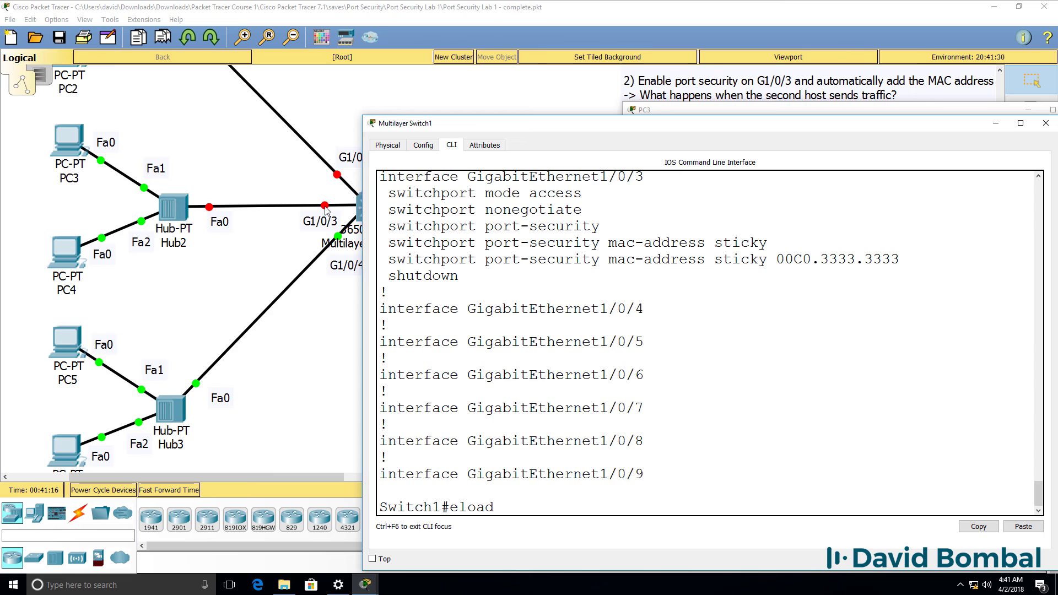
{"action": "key", "text": "BackSpace"}
{"action": "key", "text": "BackSpace"}
{"action": "key", "text": "BackSpace"}
{"action": "key", "text": "BackSpace"}
{"action": "key", "text": "BackSpace"}
{"action": "key", "text": "BackSpace"}
{"action": "type", "text": "reload"}
{"action": "key", "text": "Return"}
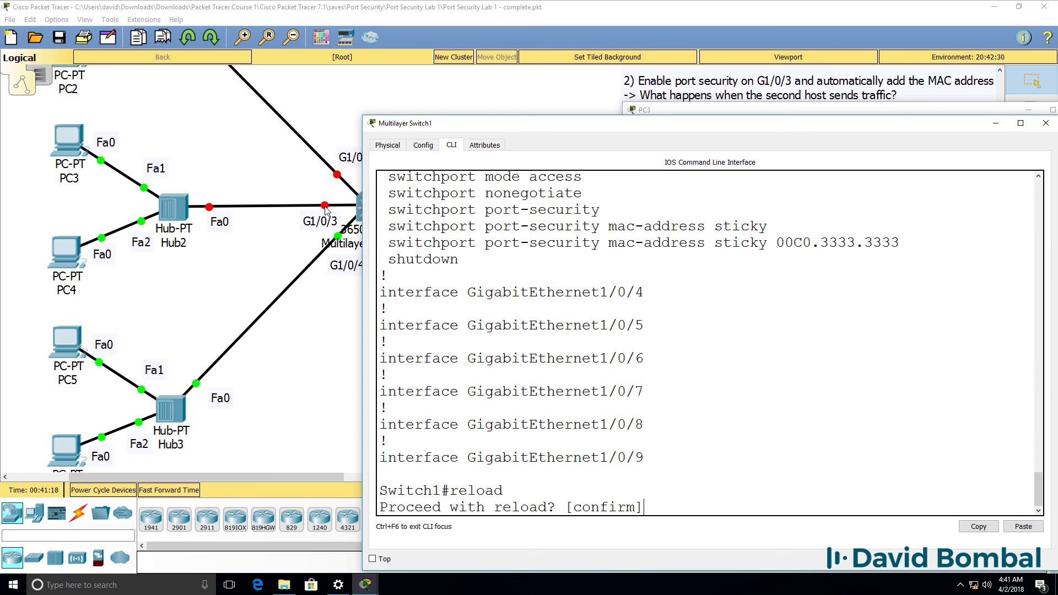
{"action": "key", "text": "Return"}
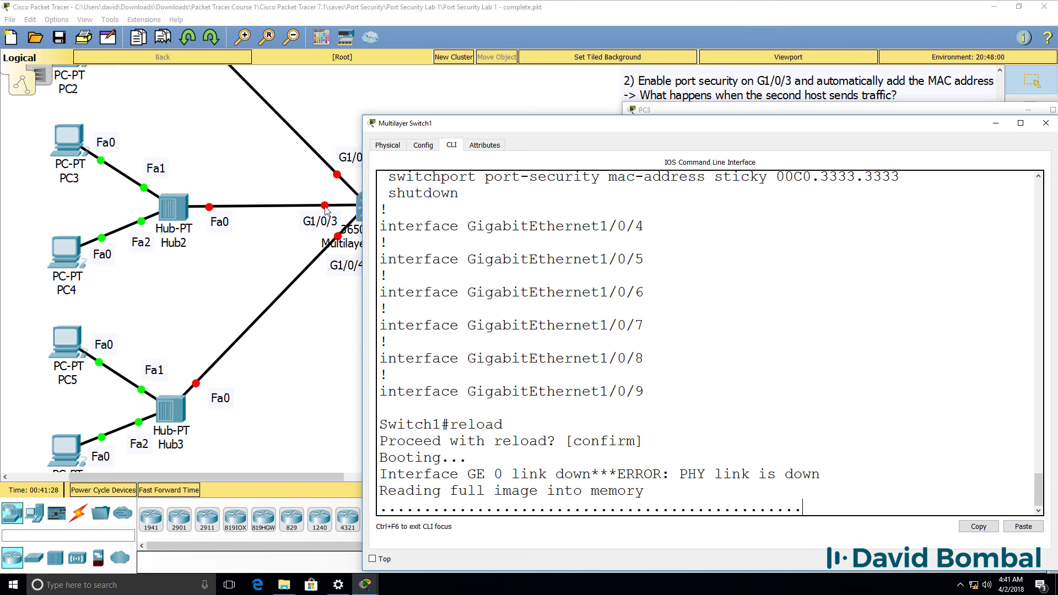
{"action": "key", "text": "Return"}
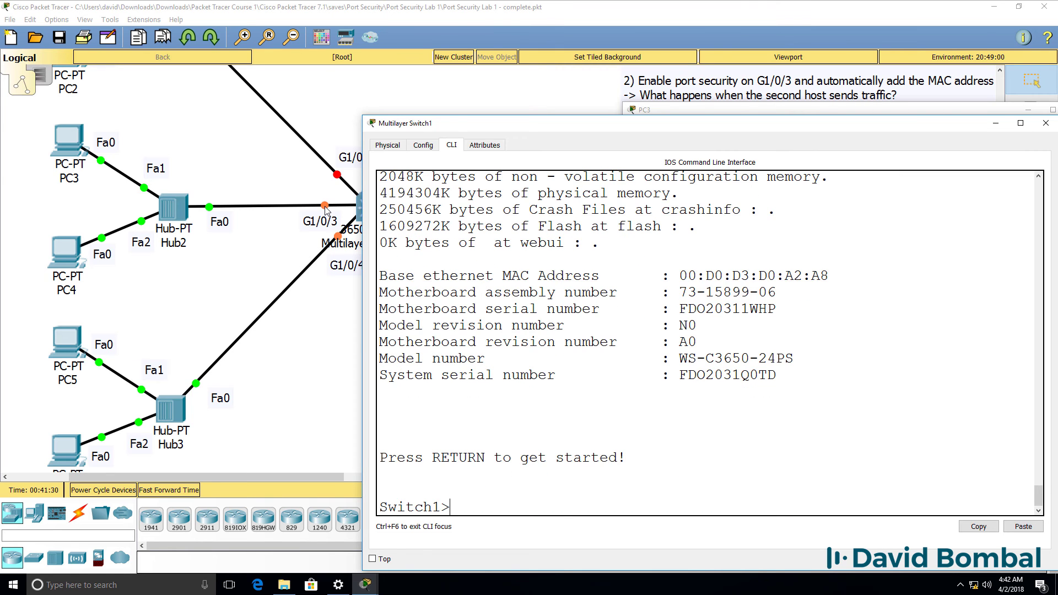
Enter privileged mode, display the running configuration with sh ru, and highlight GigabitEthernet1/0/3's sticky port security settings.
{"action": "type", "text": "en"}
{"action": "key", "text": "Return"}
{"action": "type", "text": "sh ru"}
{"action": "key", "text": "Return"}
{"action": "key", "text": "space"}
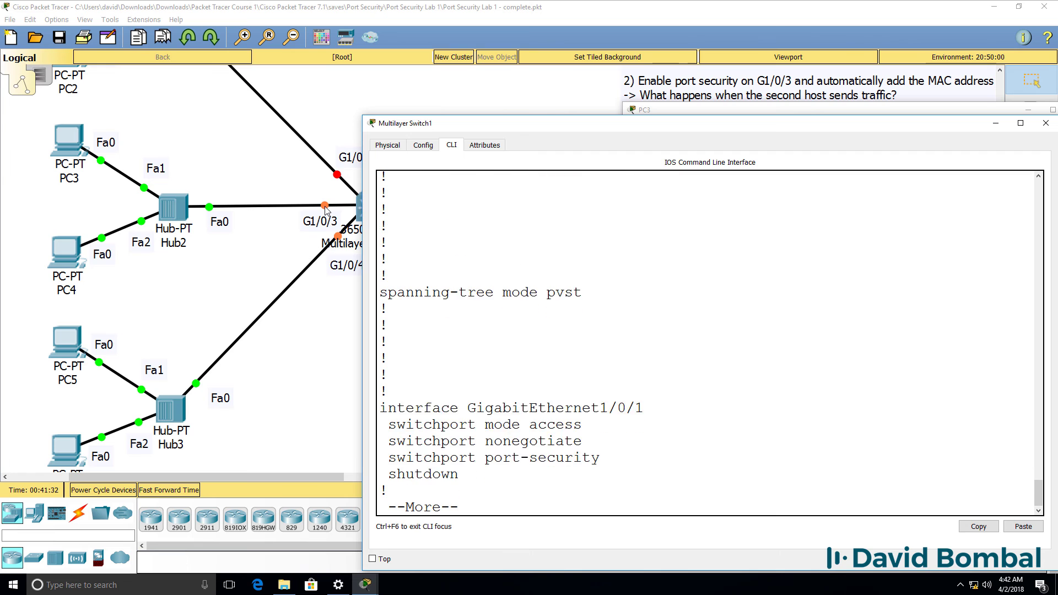
{"action": "key", "text": "space"}
{"action": "scroll", "coordinate": [326, 210], "scroll_direction": "up", "scroll_amount": 3}
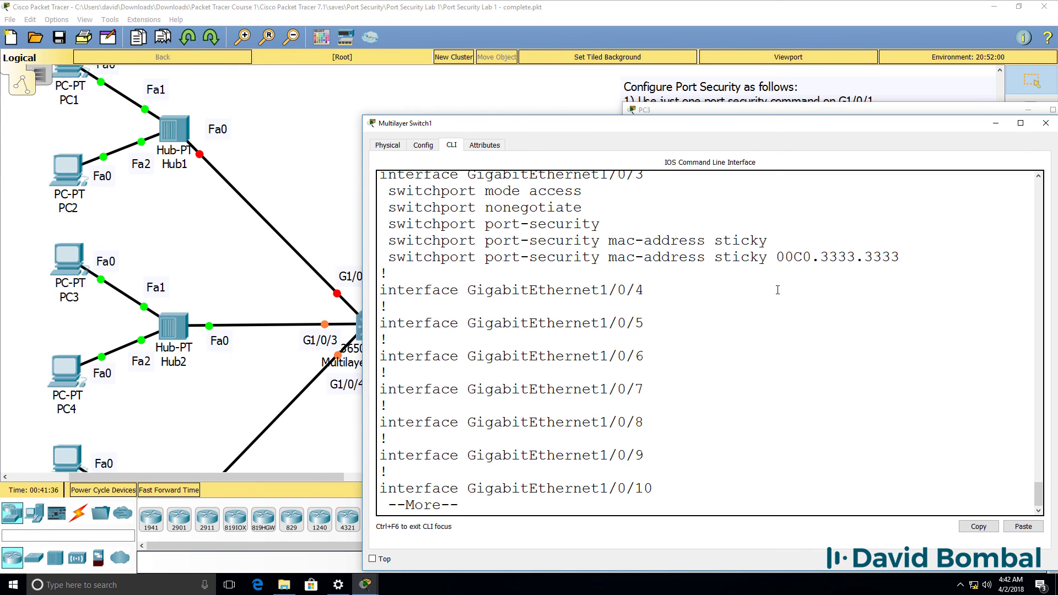
{"action": "scroll", "coordinate": [931, 328], "scroll_direction": "up", "scroll_amount": 2}
{"action": "left_click_drag", "start_coordinate": [916, 349], "coordinate": [480, 254]}
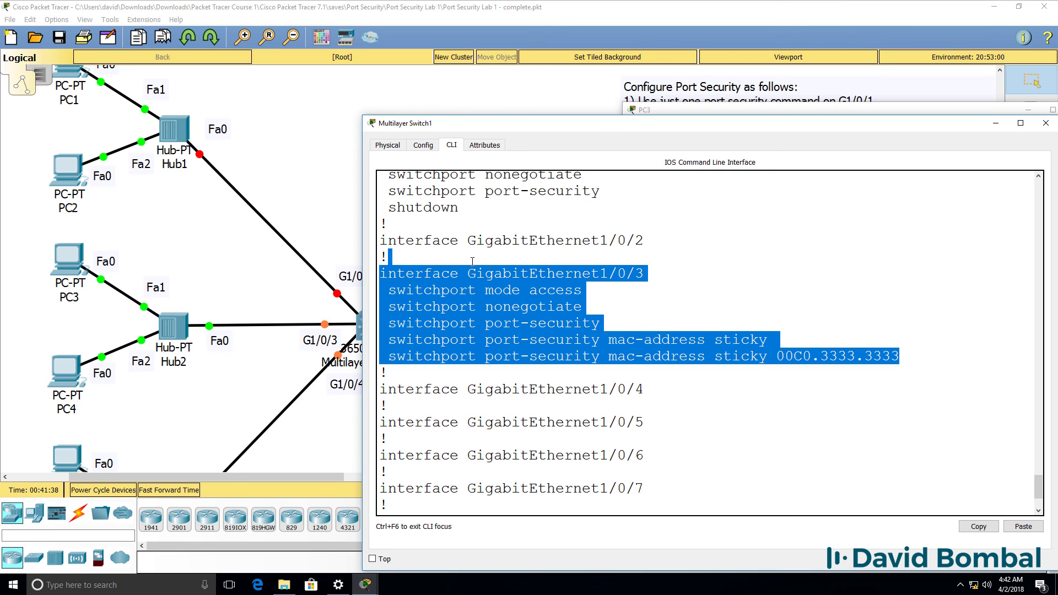
Examine GigabitEthernet1/0/1's port security settings in the running configuration and compare them with those of GigabitEthernet1/0/3.
{"action": "scroll", "coordinate": [472, 266], "scroll_direction": "up", "scroll_amount": 3}
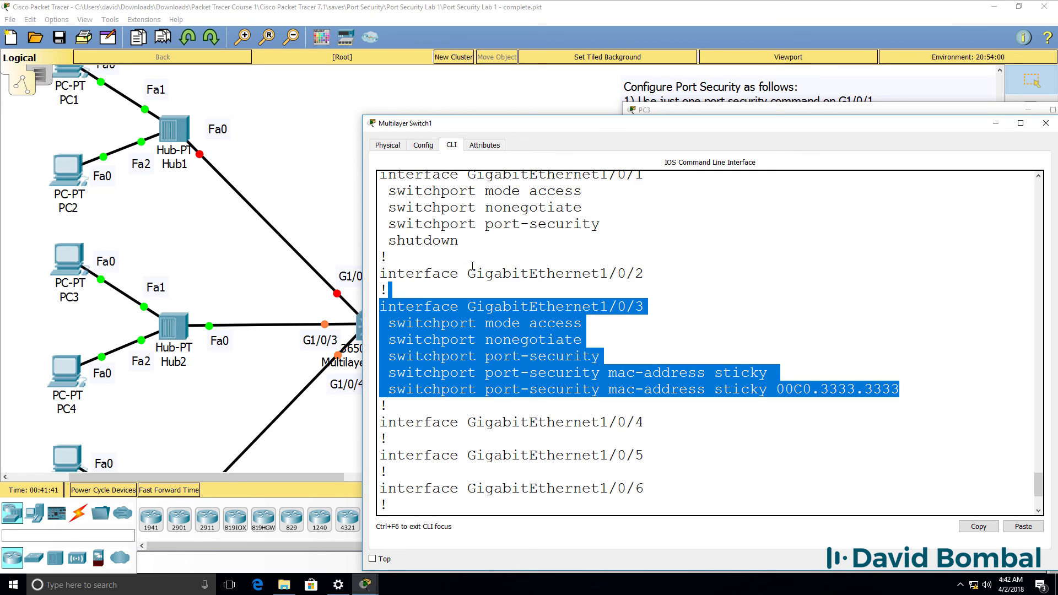
{"action": "left_click_drag", "start_coordinate": [643, 272], "coordinate": [387, 266]}
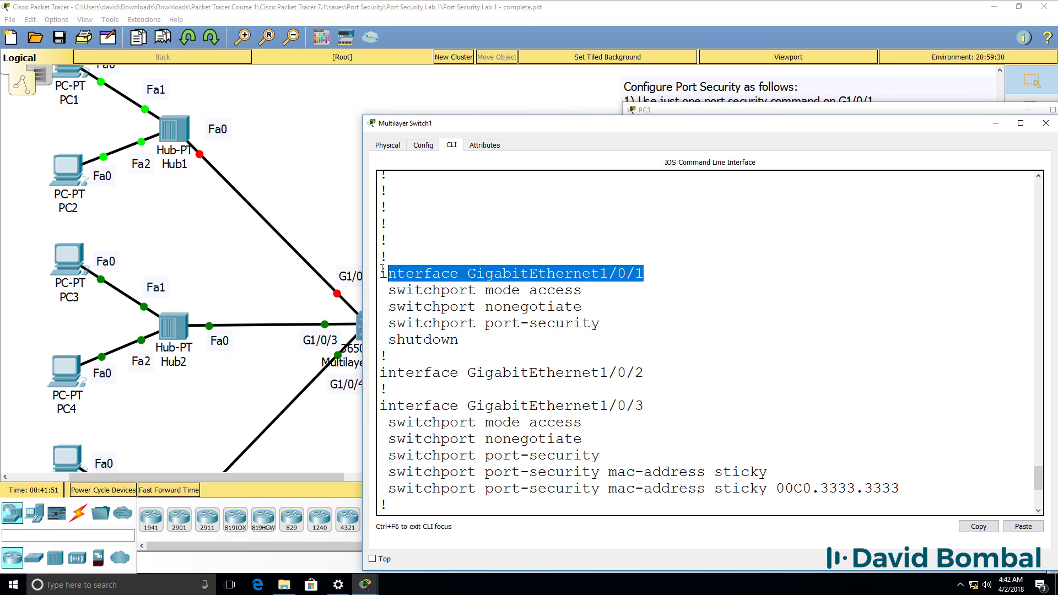
{"action": "scroll", "coordinate": [413, 297], "scroll_direction": "down", "scroll_amount": 5}
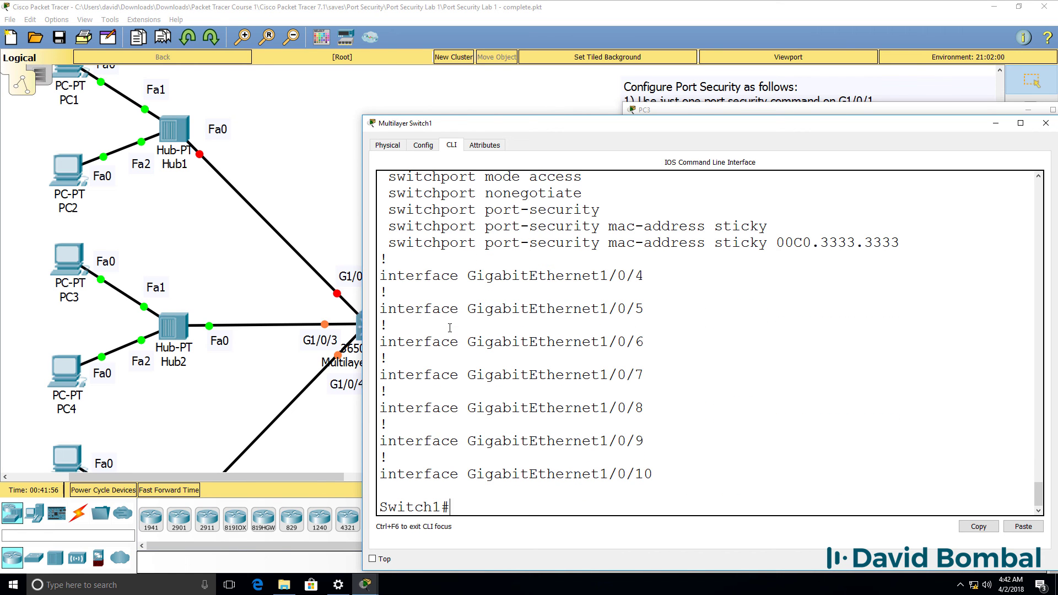
Return to the network topology and bring the full port security lab instructions into view.
{"action": "left_click", "coordinate": [604, 10]}
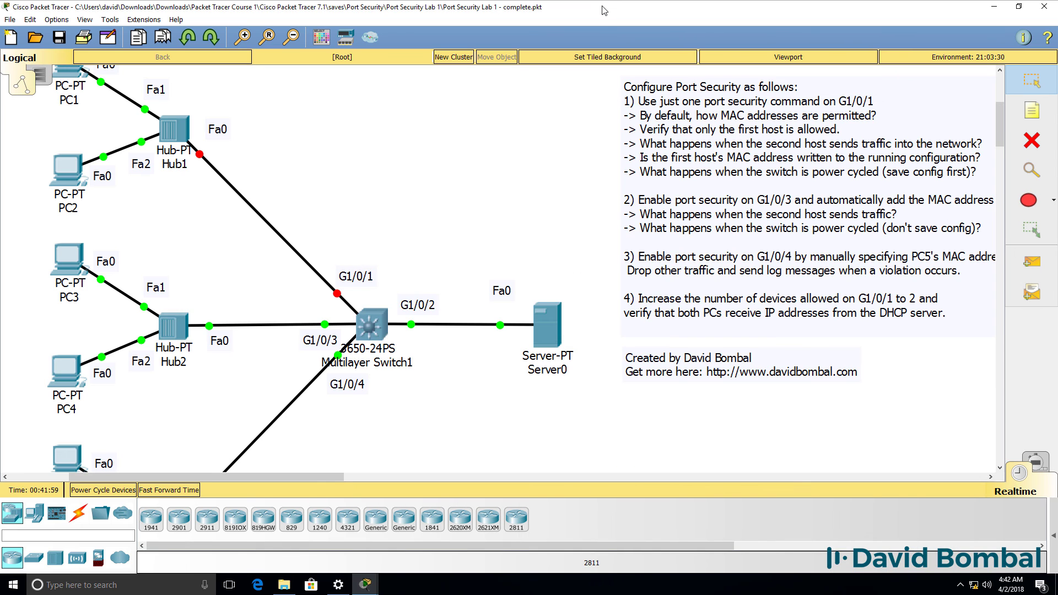
{"action": "left_click_drag", "start_coordinate": [340, 477], "coordinate": [377, 483]}
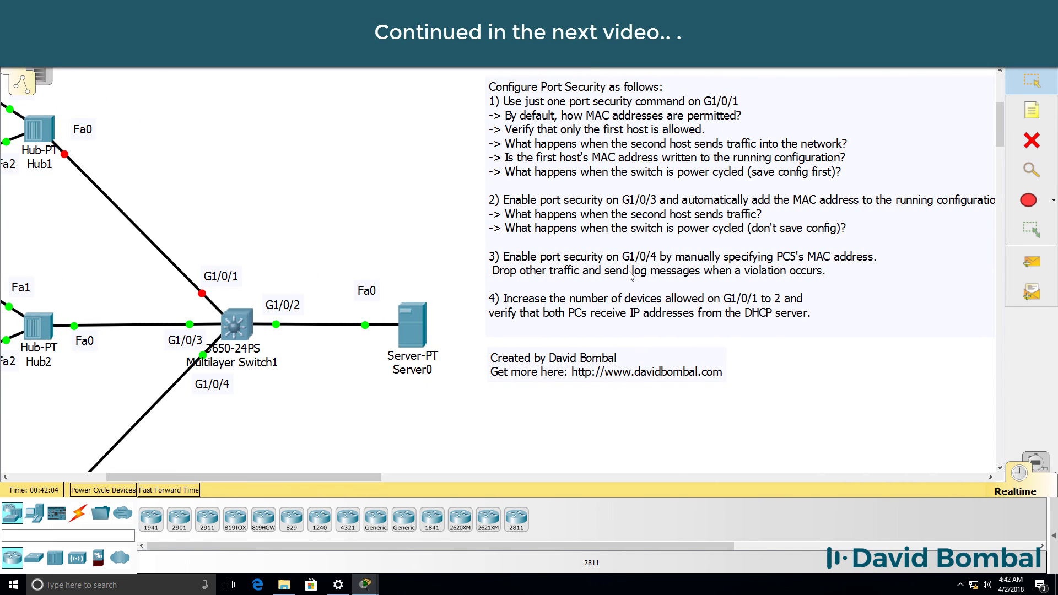